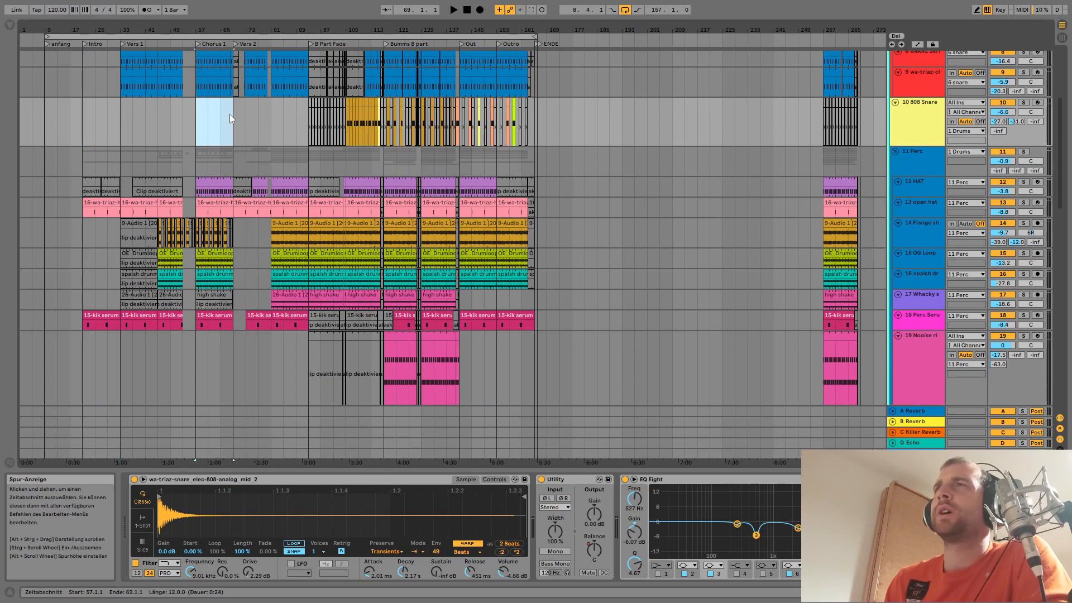
Highlight sections of the 808 Snare and Perc tracks from Chorus 1 through the Bumms B part to examine their arrangement
{"action": "left_click_drag", "start_coordinate": [234, 114], "coordinate": [307, 119]}
{"action": "left_click", "coordinate": [306, 120]}
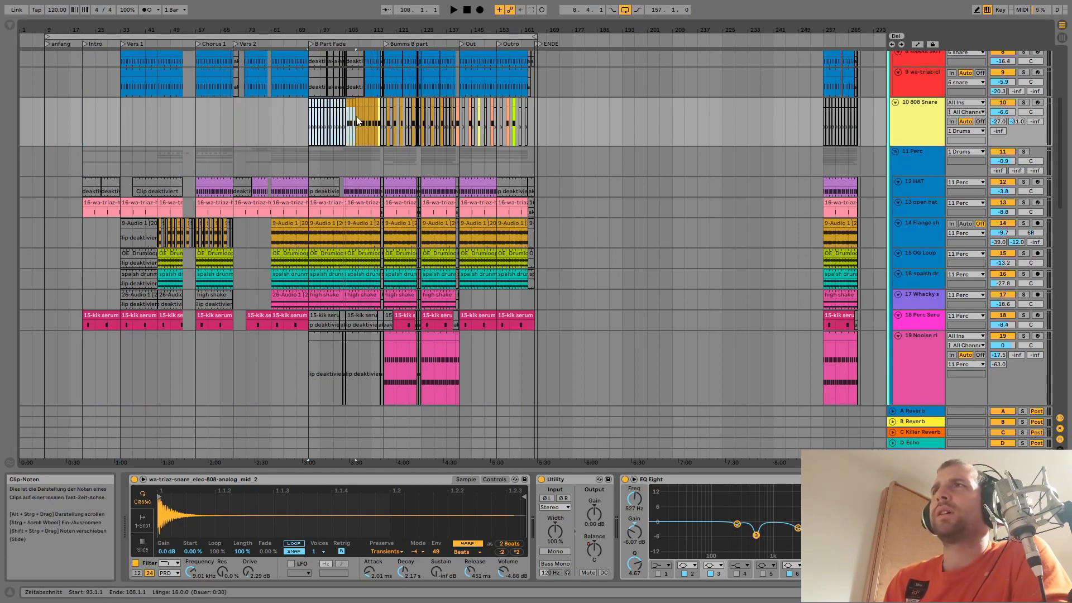
{"action": "left_click", "coordinate": [384, 119]}
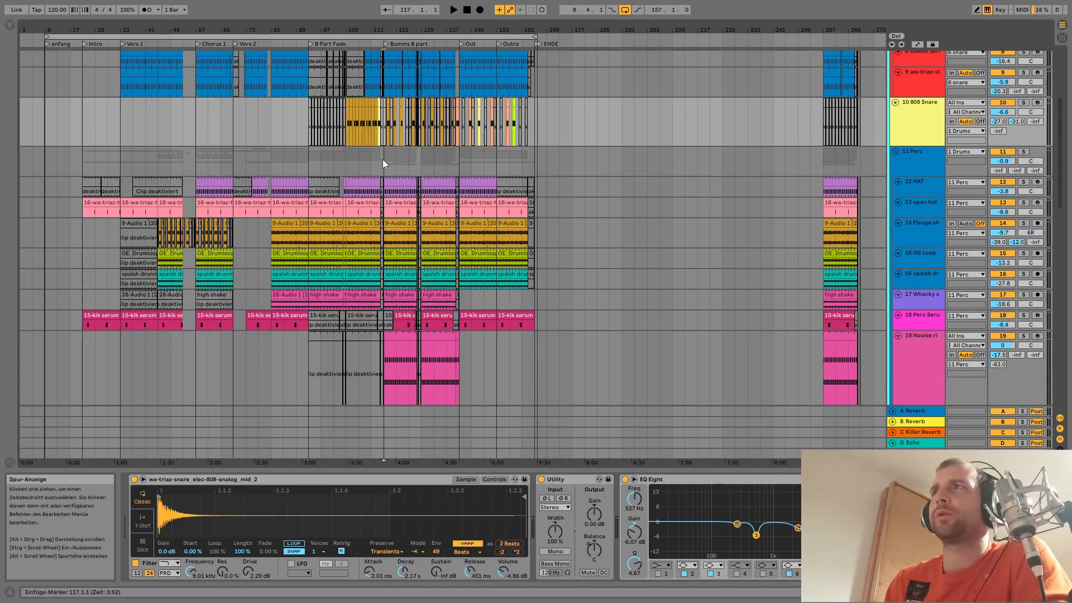
{"action": "left_click_drag", "start_coordinate": [383, 159], "coordinate": [457, 160]}
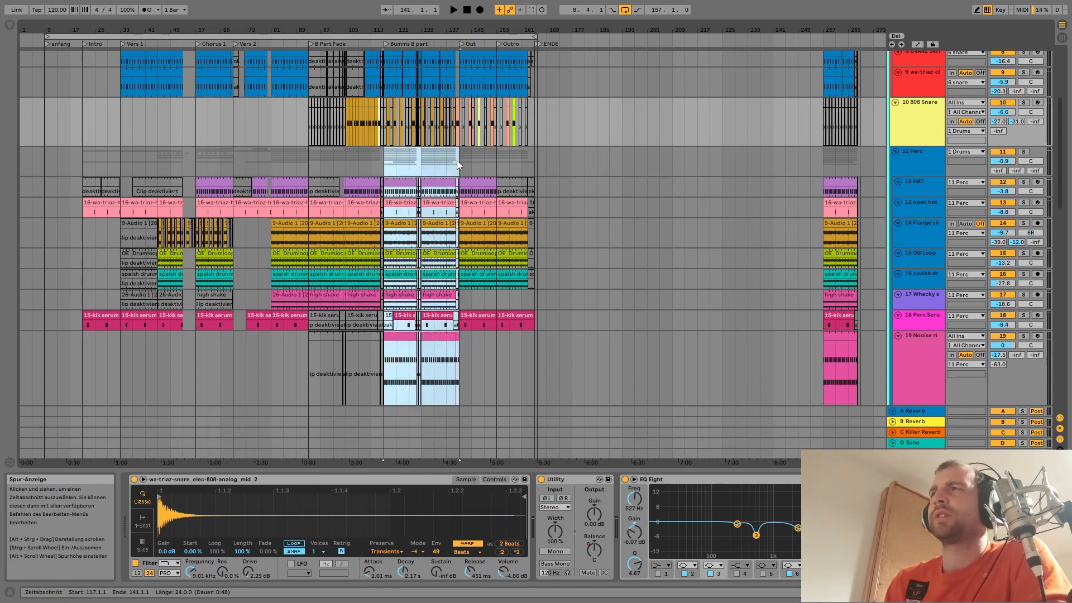
{"action": "left_click_drag", "start_coordinate": [197, 158], "coordinate": [233, 159]}
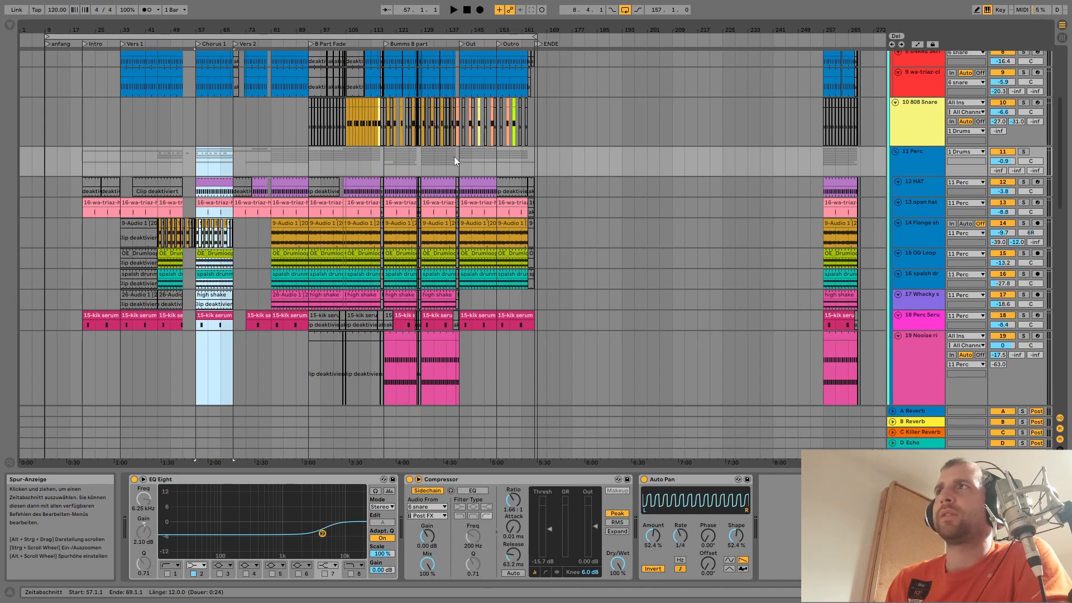
{"action": "left_click_drag", "start_coordinate": [454, 157], "coordinate": [534, 160]}
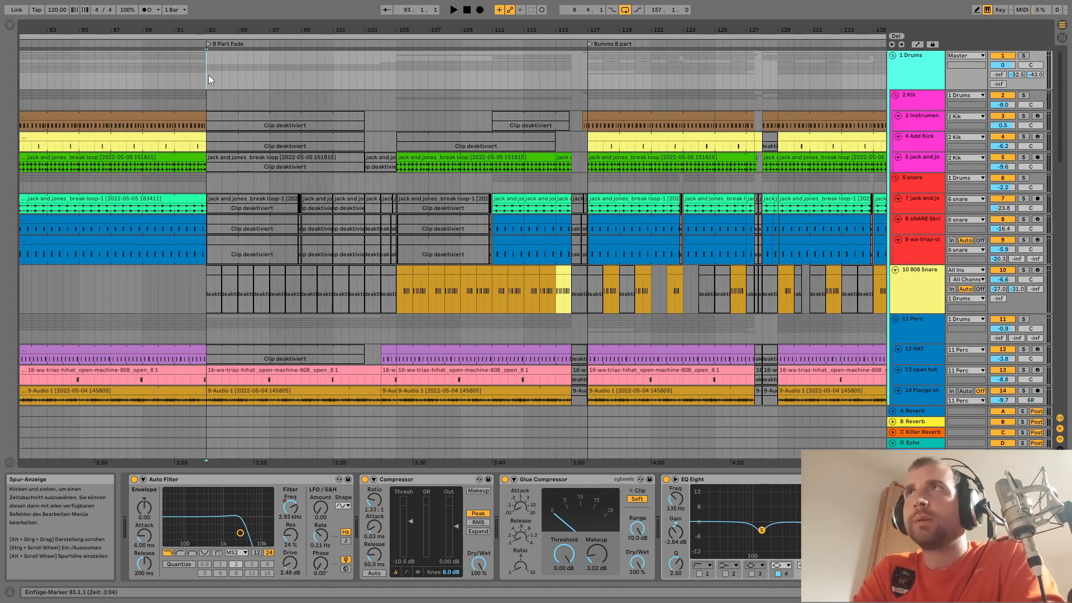
Play from the B Part Fade marker and view the effect chains of the jack and jones kick, snare group and Drums group tracks
{"action": "key", "text": "space"}
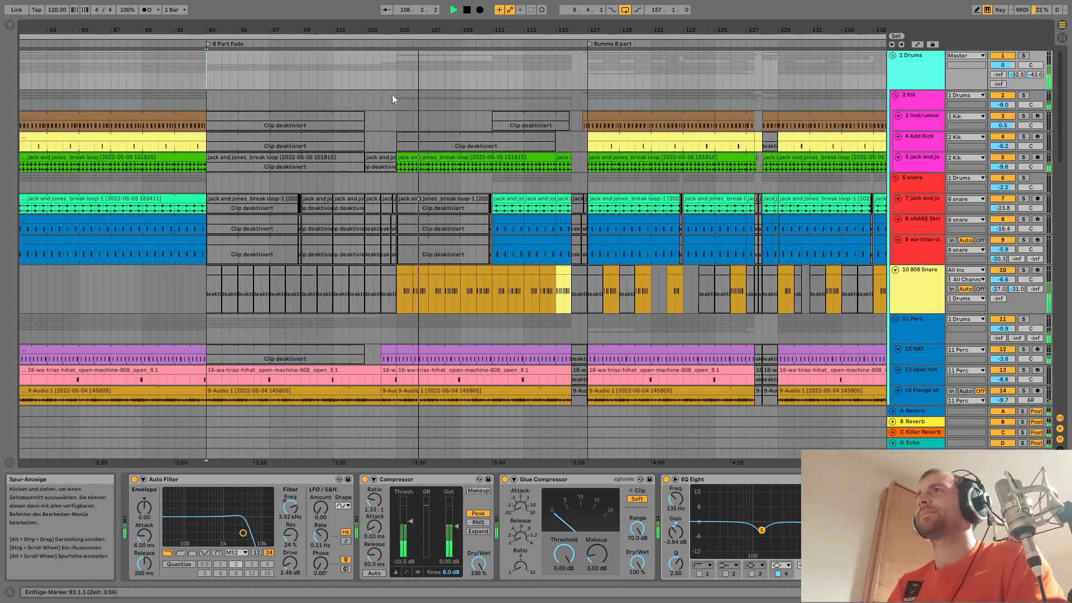
{"action": "left_click", "coordinate": [397, 78]}
{"action": "left_click", "coordinate": [921, 160]}
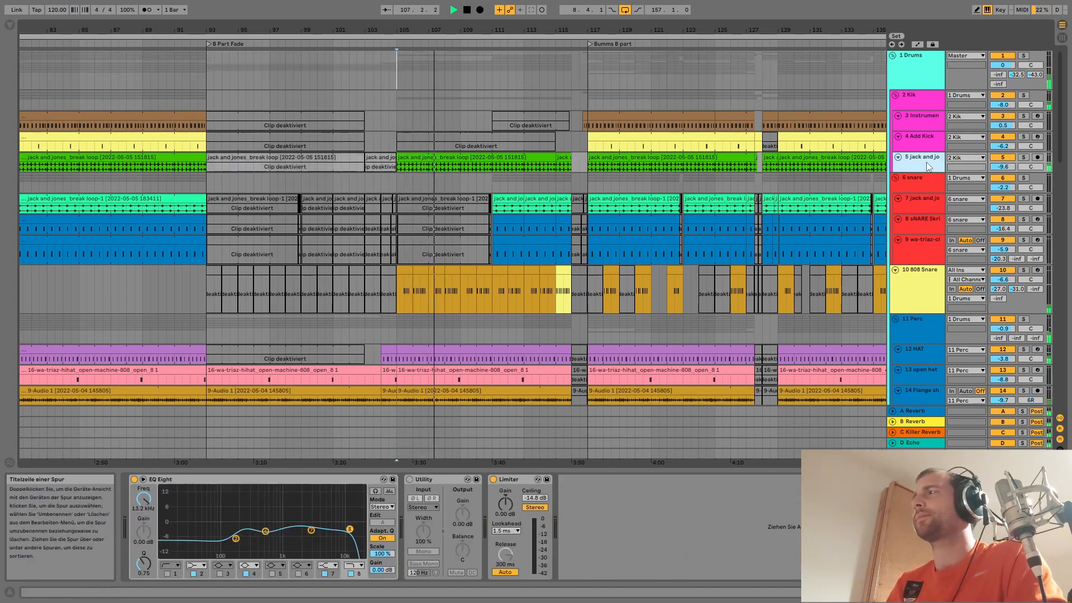
{"action": "left_click", "coordinate": [523, 178]}
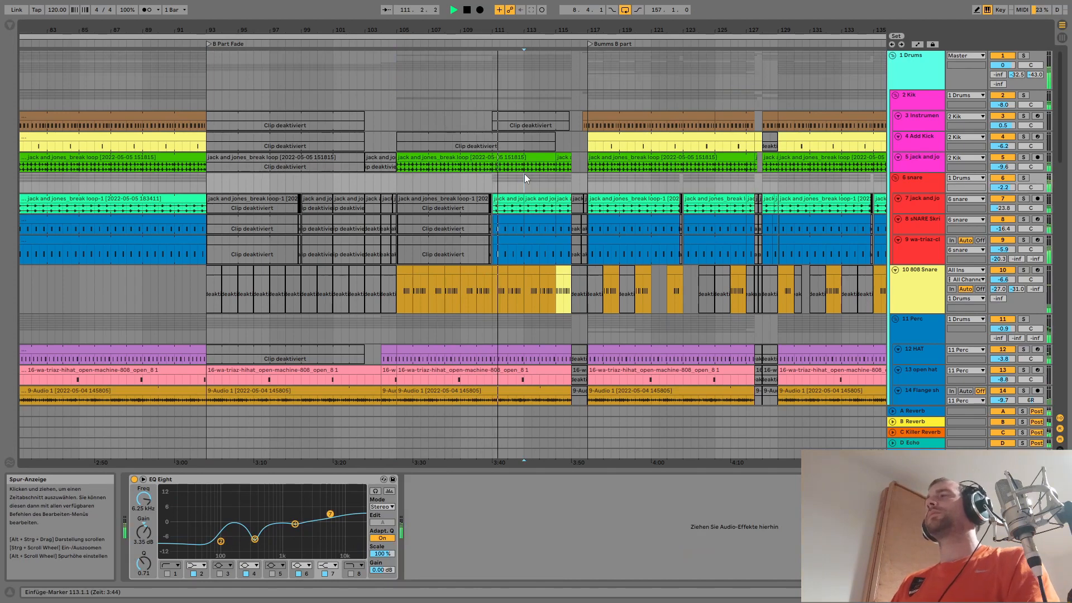
{"action": "left_click", "coordinate": [918, 68]}
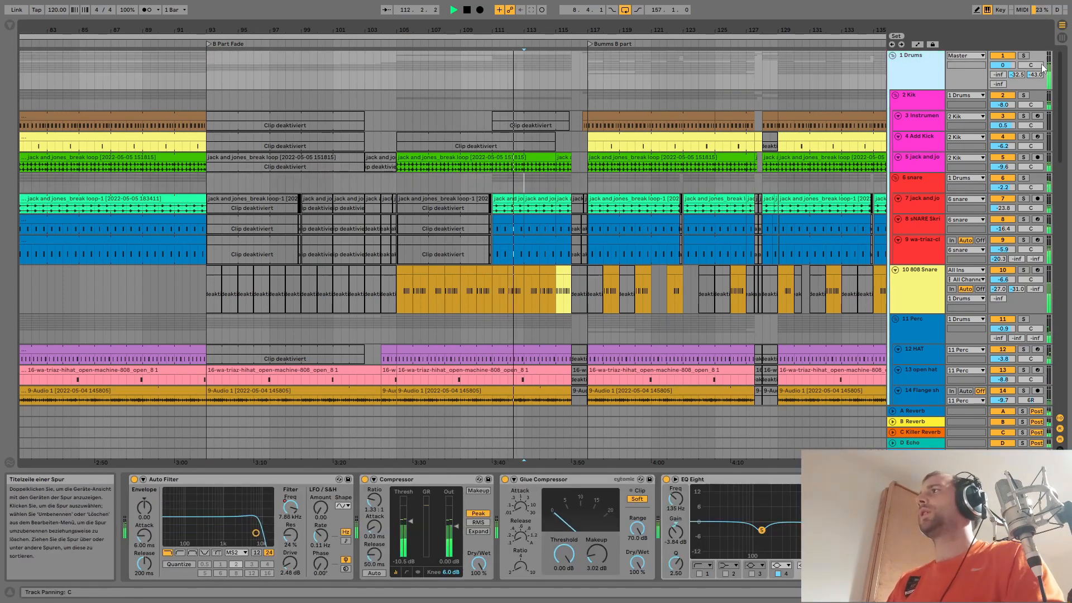
{"action": "left_click", "coordinate": [587, 179]}
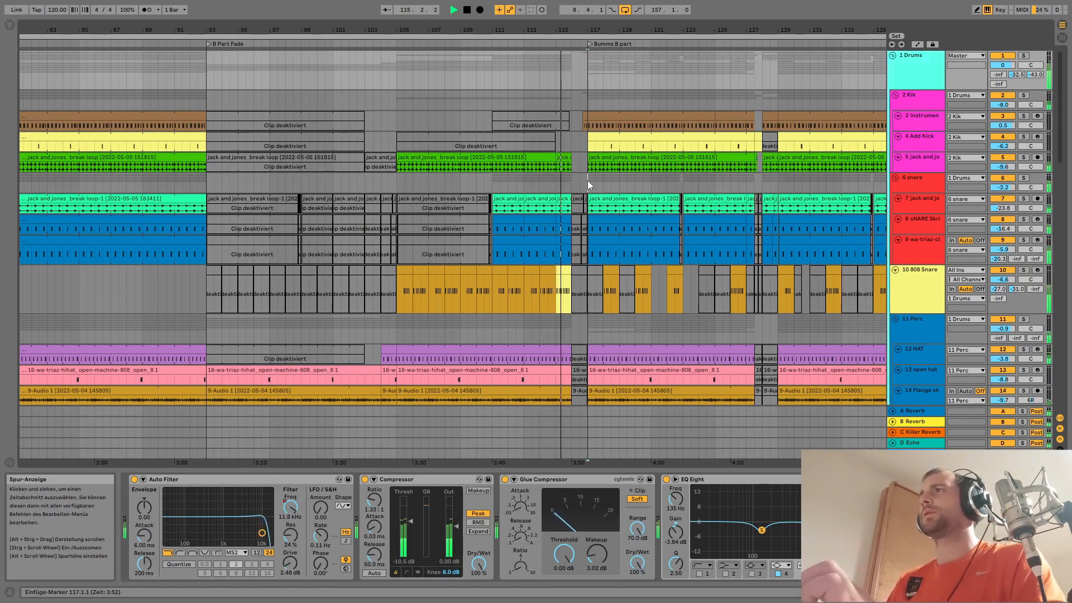
{"action": "left_click", "coordinate": [933, 66]}
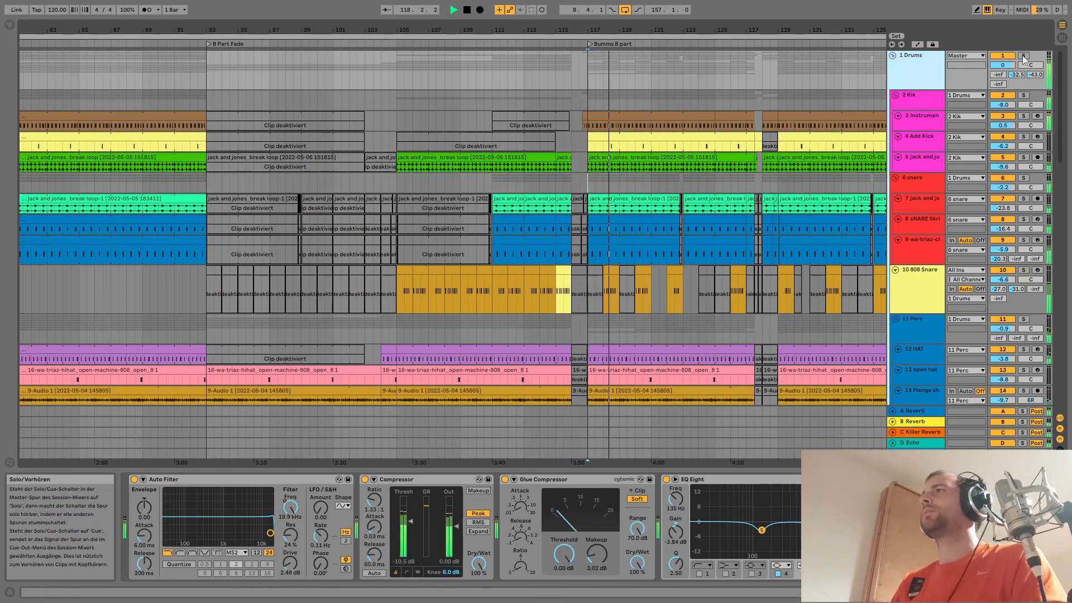
Compare the Drums group's Auto Filter settings at bar 105 and bar 127
{"action": "left_click", "coordinate": [396, 79]}
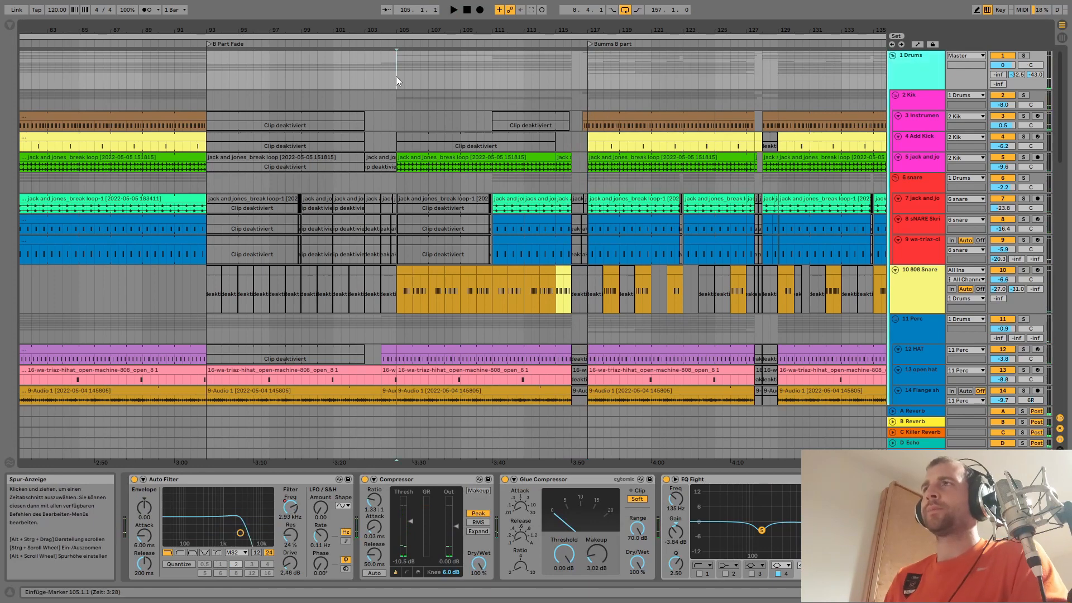
{"action": "left_click", "coordinate": [747, 147]}
{"action": "left_click", "coordinate": [933, 66]}
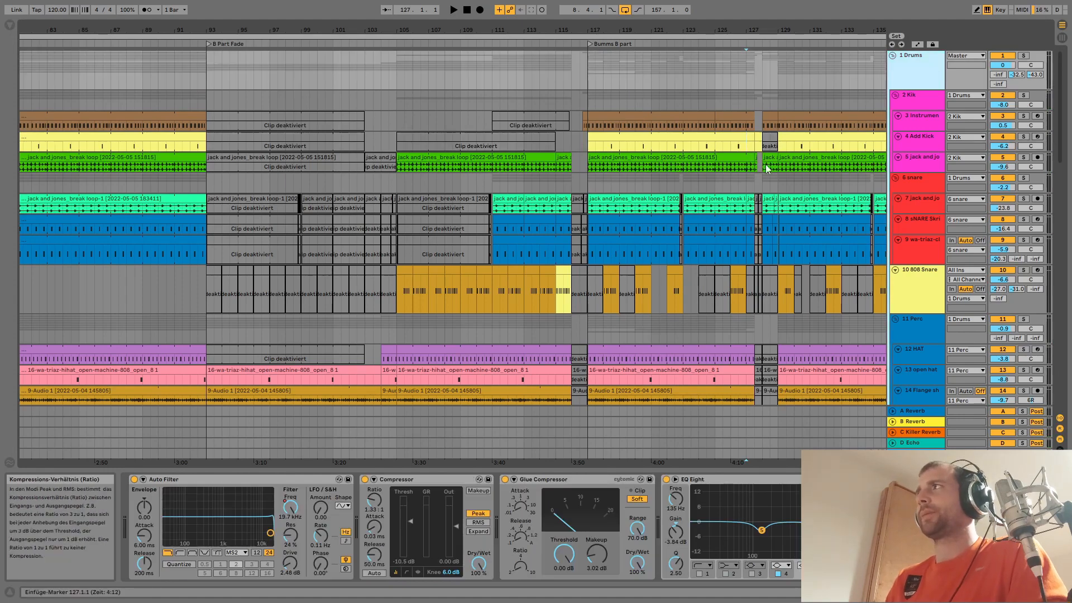
Fold and unfold the Drums group, and inspect the effect chains of the Drums and Kik groups
{"action": "left_click", "coordinate": [892, 56]}
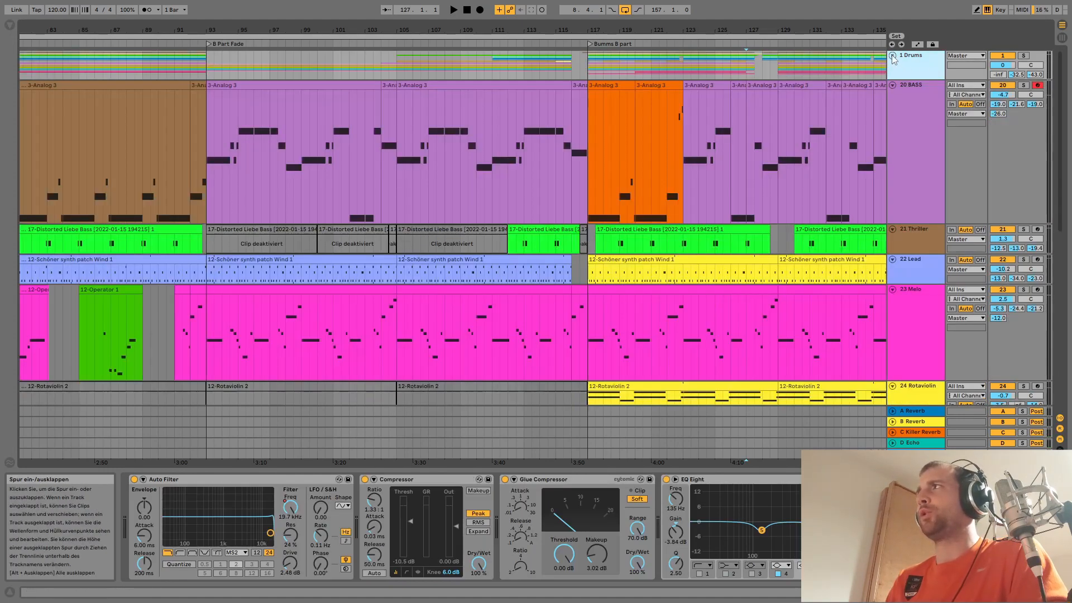
{"action": "left_click", "coordinate": [892, 57]}
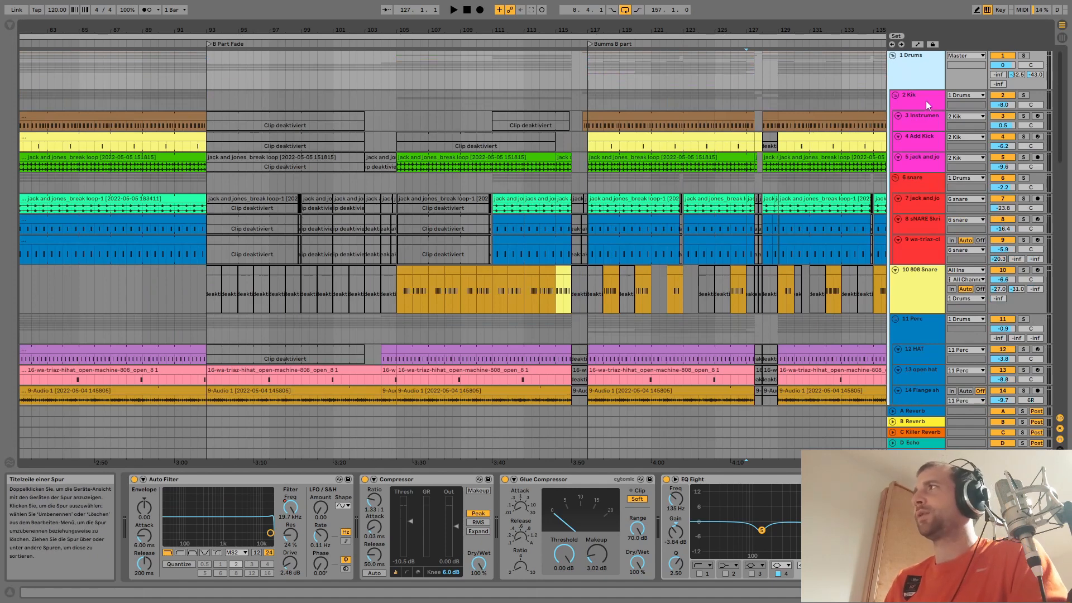
{"action": "scroll", "coordinate": [924, 84], "scroll_direction": "right", "scroll_amount": 3}
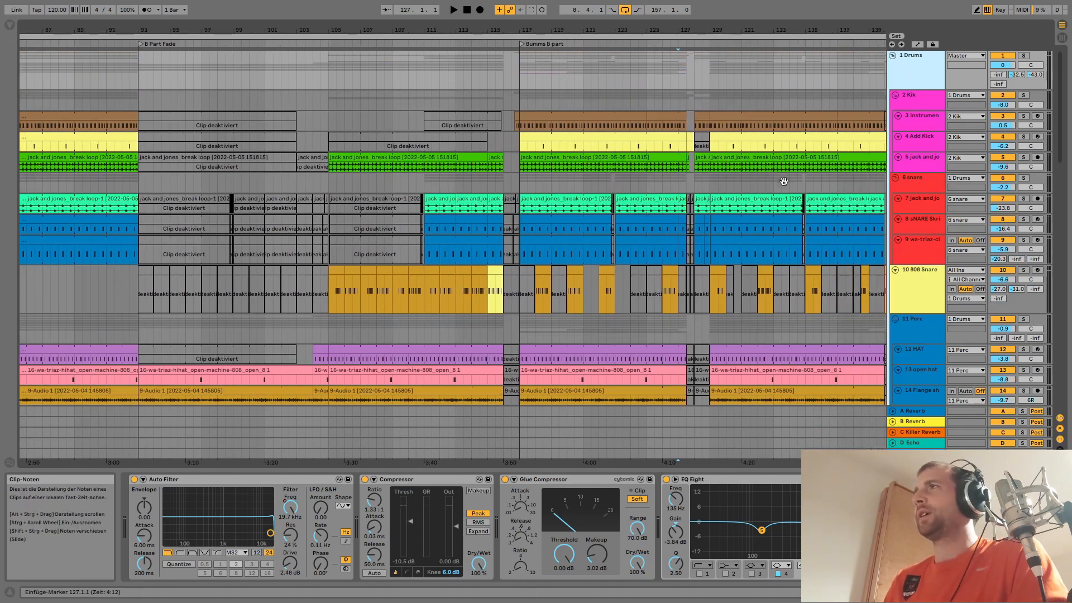
{"action": "left_click", "coordinate": [919, 66]}
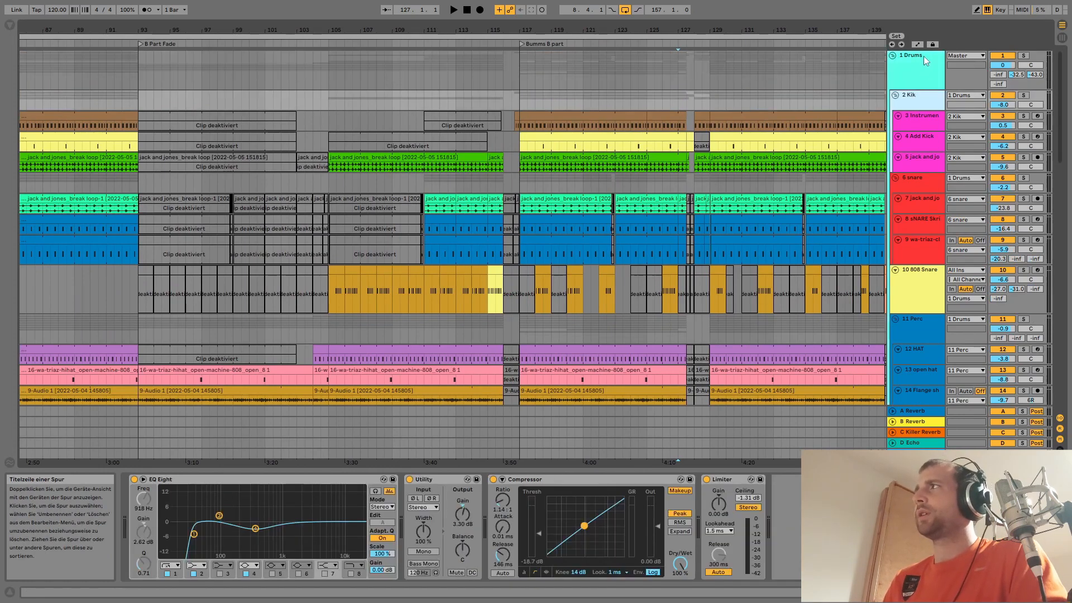
{"action": "left_click", "coordinate": [906, 99]}
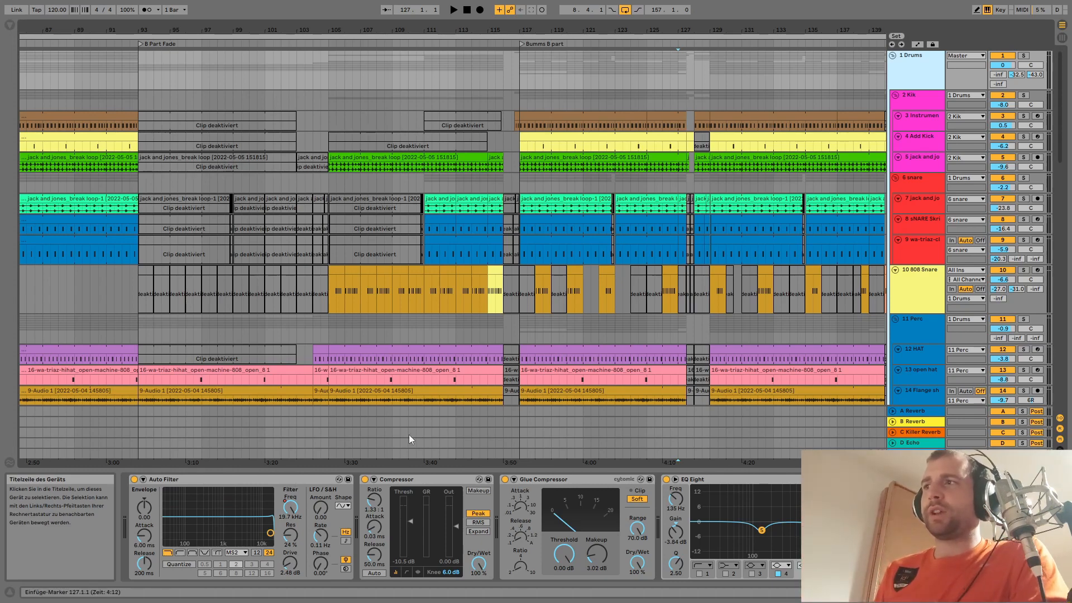
Set the playback position to the Bumms B part marker at bar 117 and display the Drums group's effects
{"action": "left_click", "coordinate": [527, 481]}
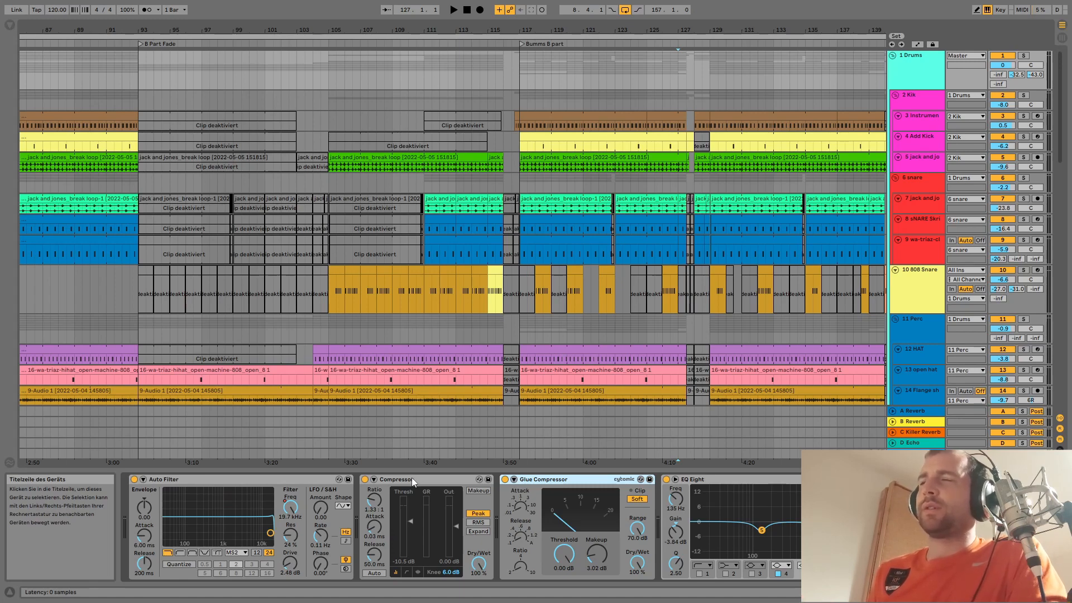
{"action": "left_click", "coordinate": [519, 179]}
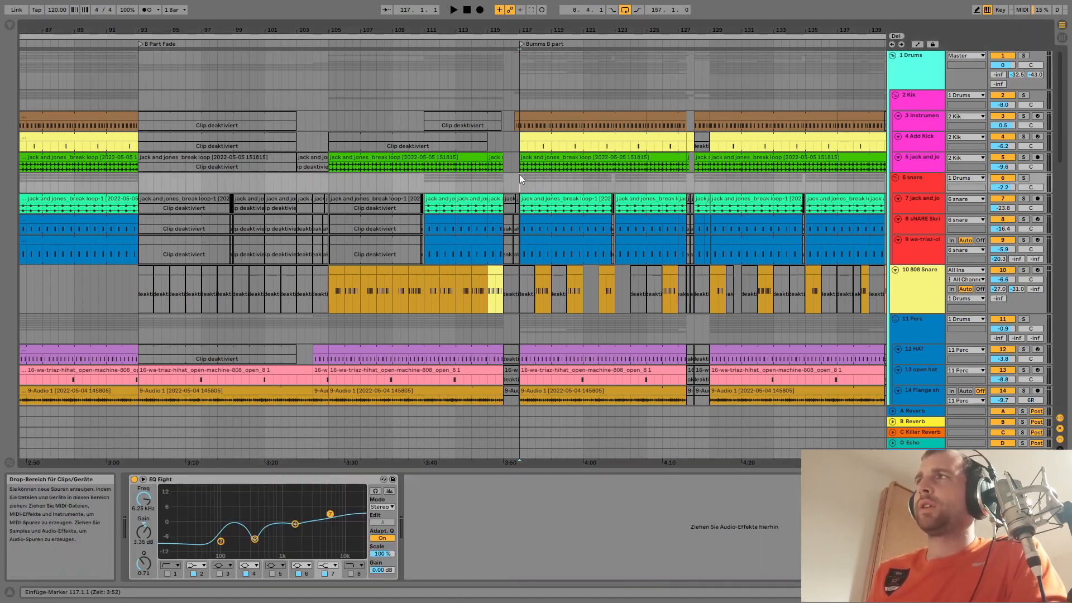
{"action": "left_click", "coordinate": [922, 64]}
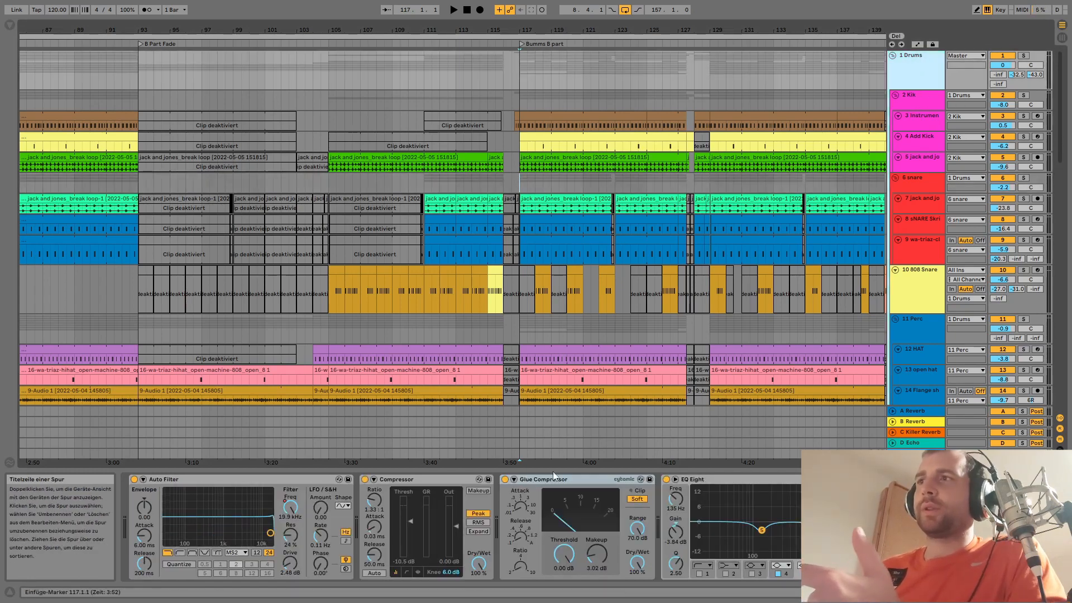
Group the Compressor, Glue Compressor and EQ Eight on the Drums group into an Audio Effect Rack
{"action": "left_click", "coordinate": [389, 479]}
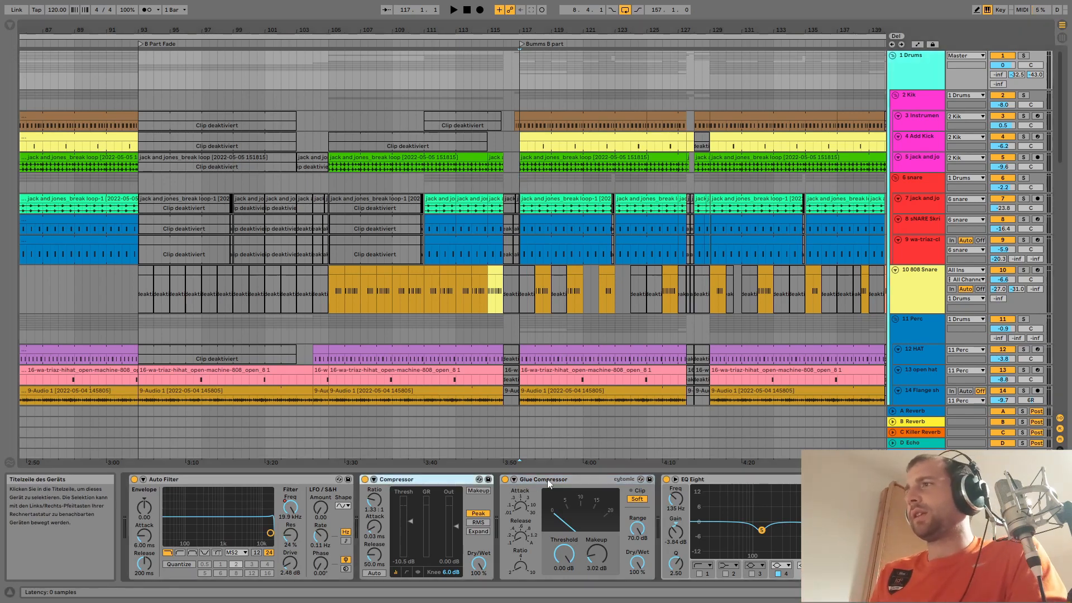
{"action": "left_click", "coordinate": [551, 481]}
{"action": "key", "text": "Right"}
{"action": "left_click", "coordinate": [412, 480]}
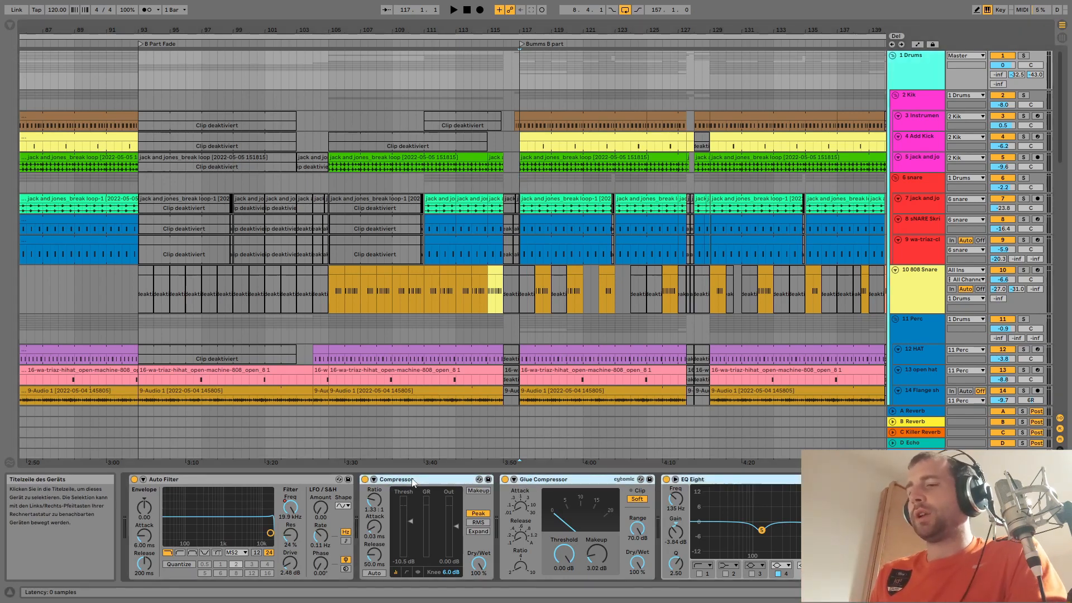
{"action": "key", "text": "ctrl+g"}
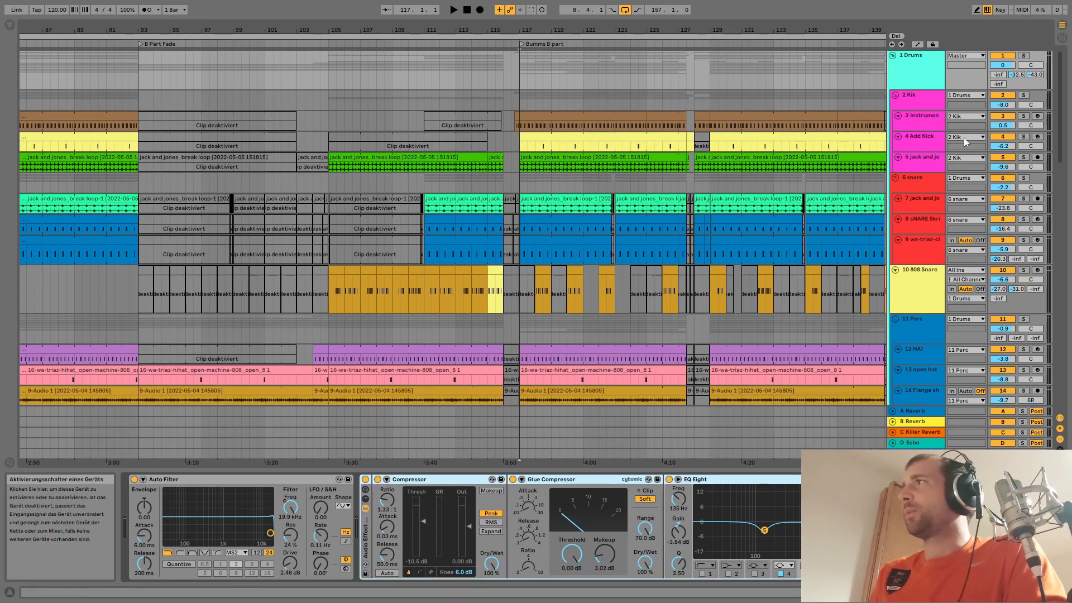
Play the Bumms B part in short passes to listen to the Drums group through the new effect rack
{"action": "key", "text": "space"}
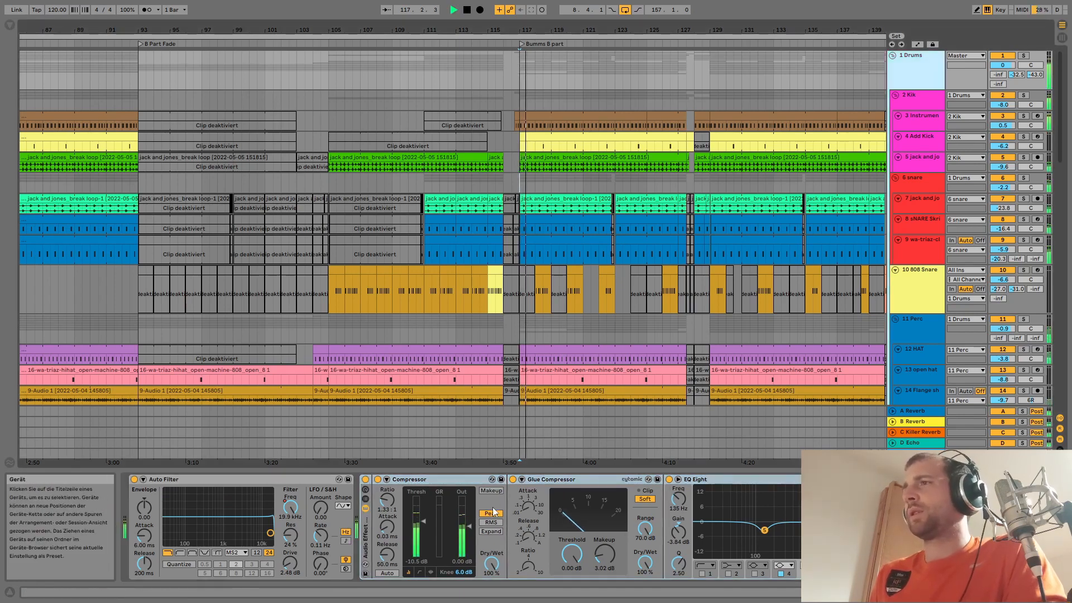
{"action": "key", "text": "space"}
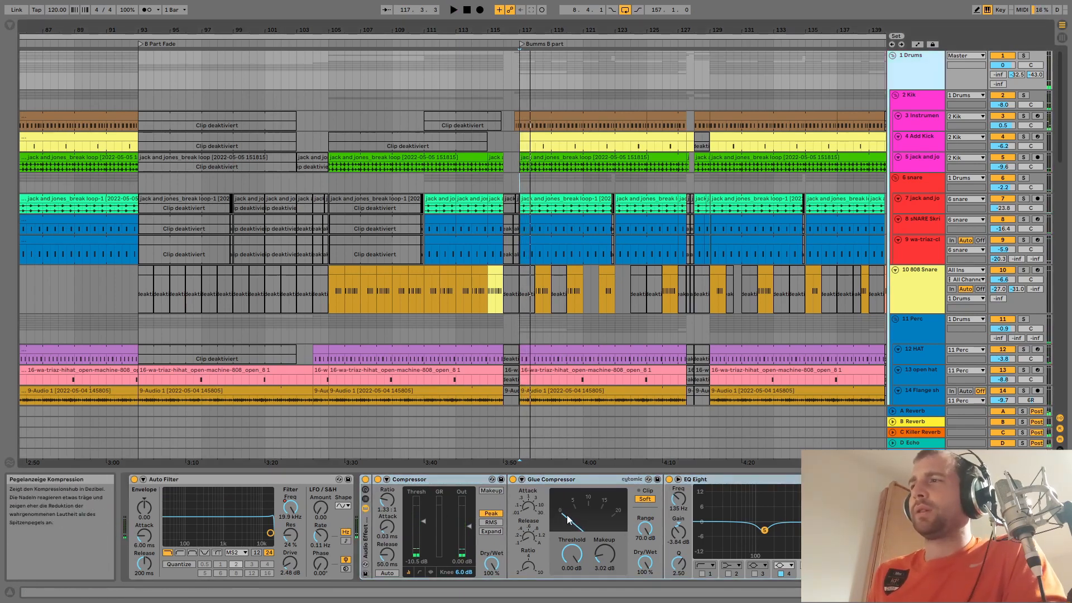
{"action": "key", "text": "space"}
{"action": "key", "text": "space"}
{"action": "left_click_drag", "start_coordinate": [675, 521], "coordinate": [595, 524]}
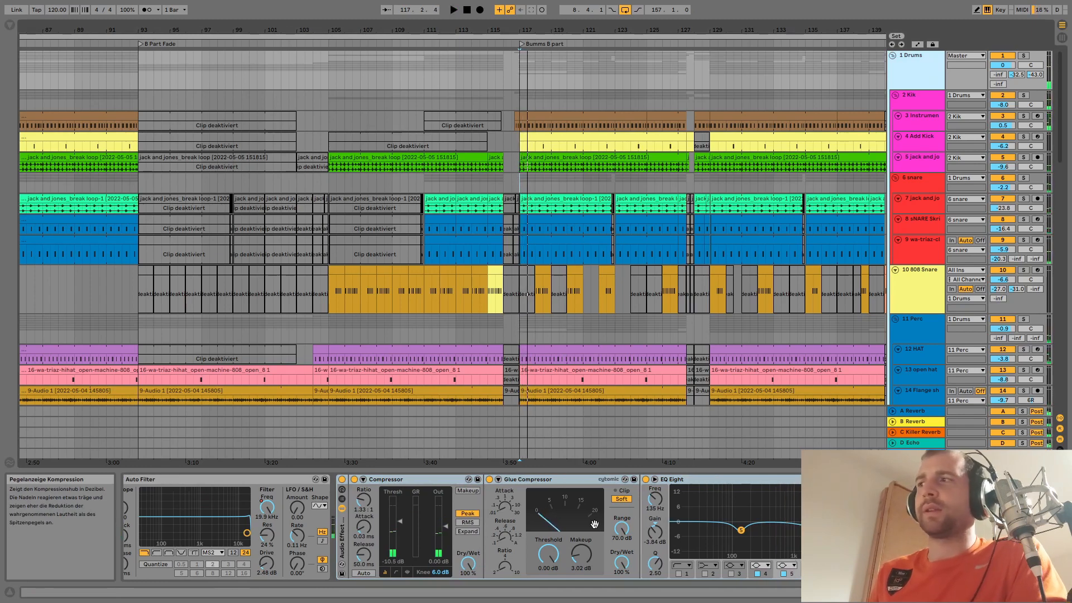
Bypass and re-enable the Drums rack's EQ Eight during playback to compare the sound with and without it
{"action": "left_click", "coordinate": [645, 480]}
{"action": "key", "text": "space"}
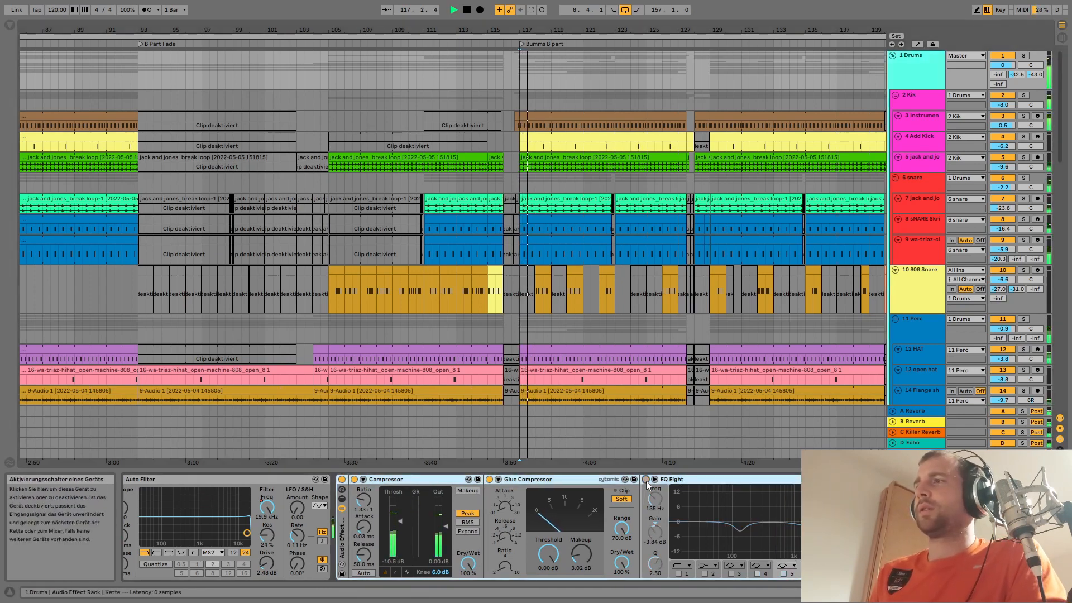
{"action": "left_click", "coordinate": [645, 480]}
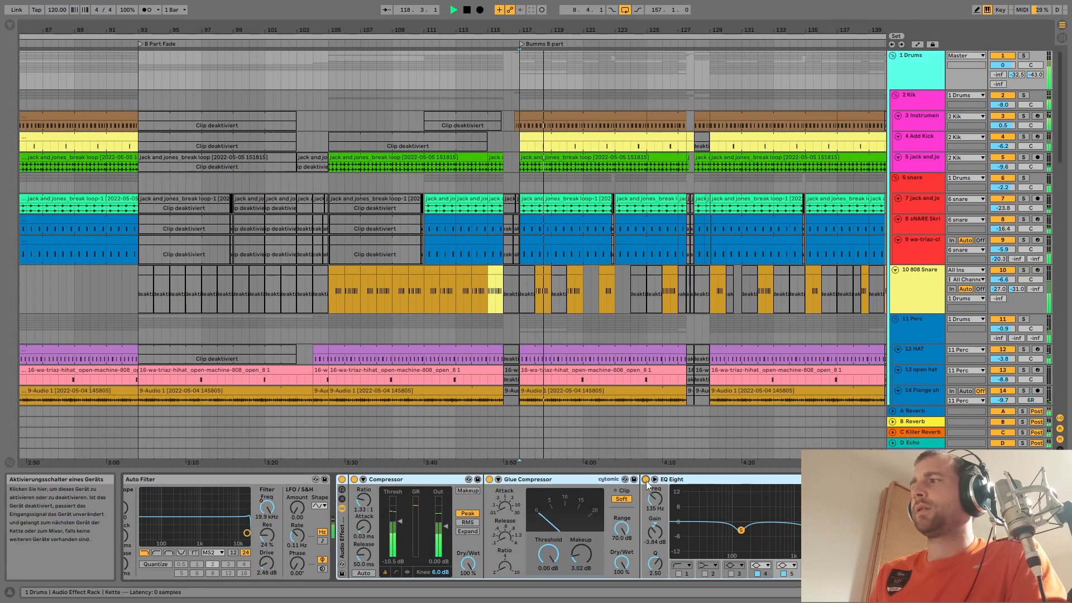
{"action": "left_click", "coordinate": [646, 480]}
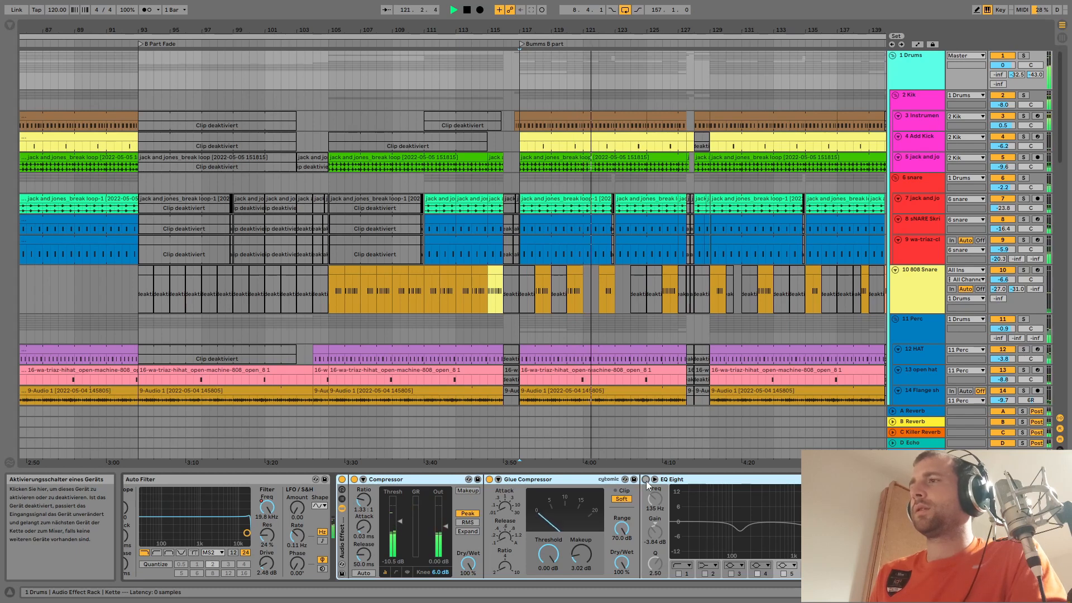
{"action": "left_click", "coordinate": [645, 480]}
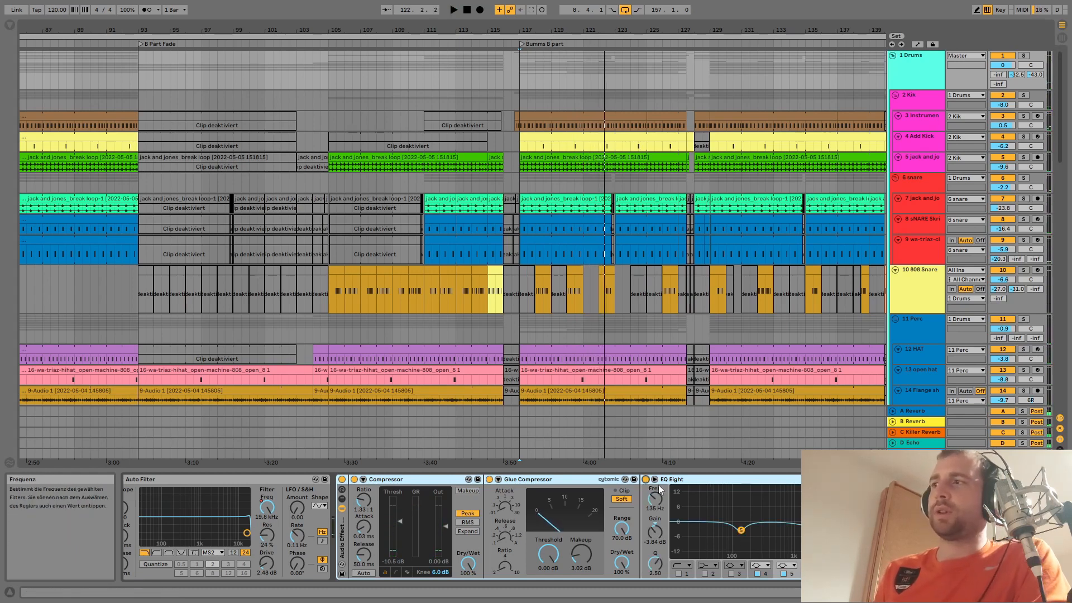
{"action": "left_click_drag", "start_coordinate": [663, 523], "coordinate": [686, 523]}
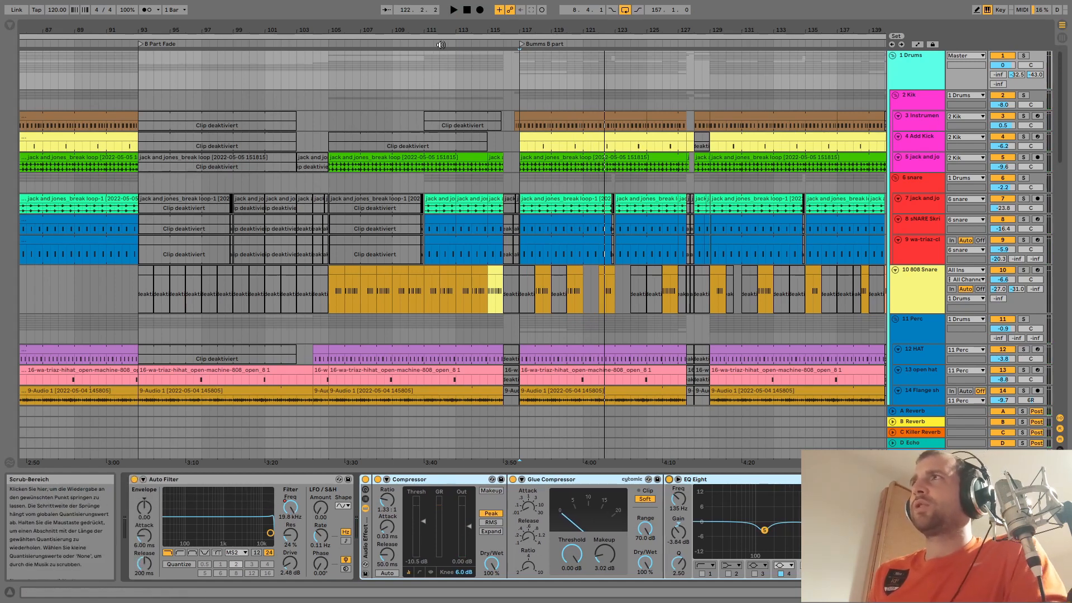
Move the playback position to bar 111 in the B Part Fade section and briefly play the drums there
{"action": "left_click", "coordinate": [471, 65]}
{"action": "left_click", "coordinate": [455, 68]}
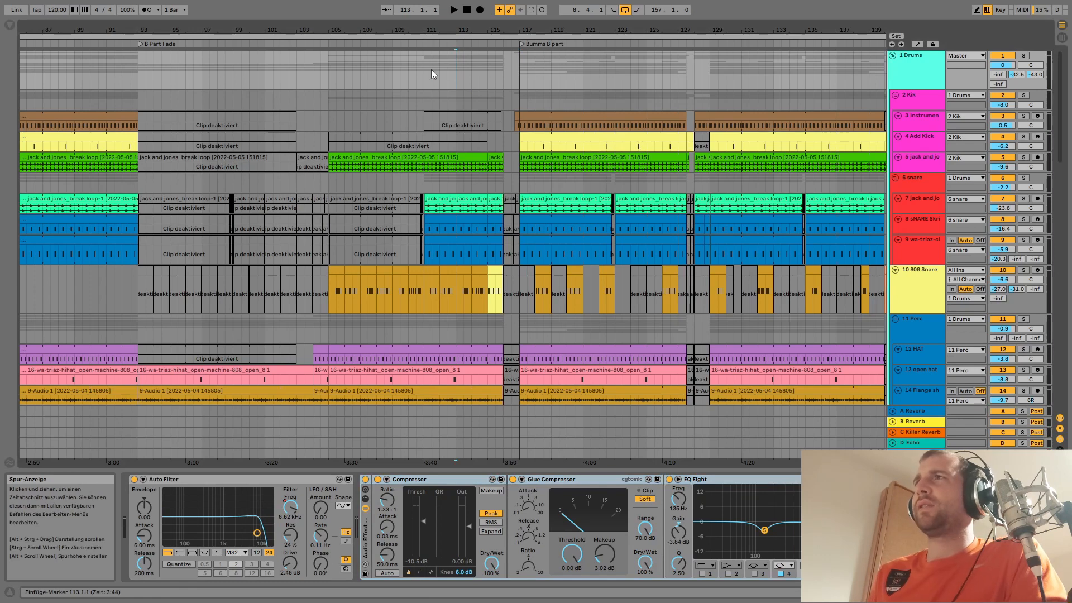
{"action": "key", "text": "space"}
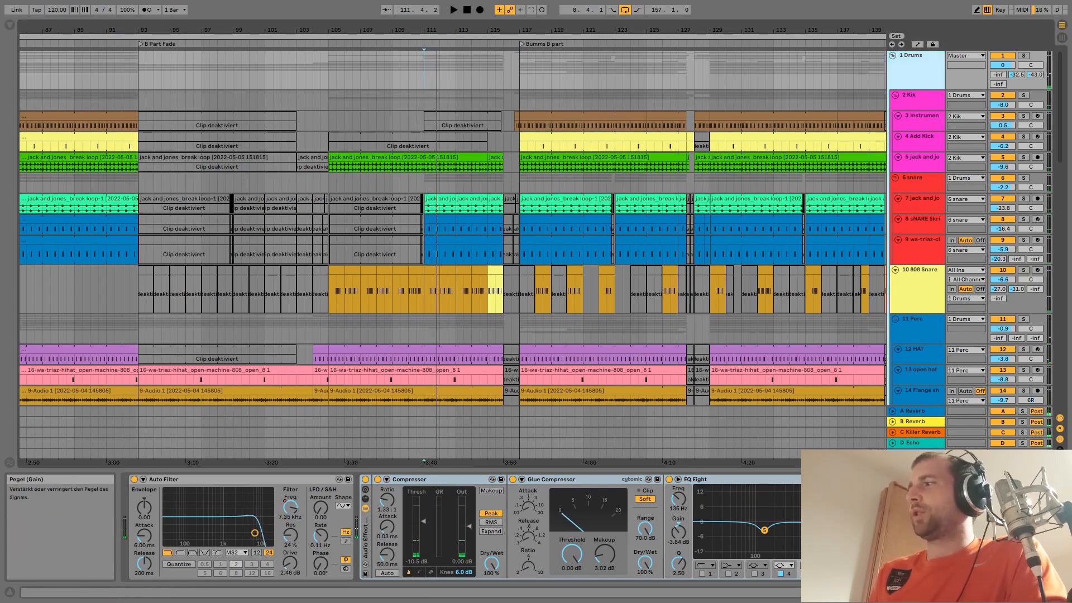
{"action": "key", "text": "space"}
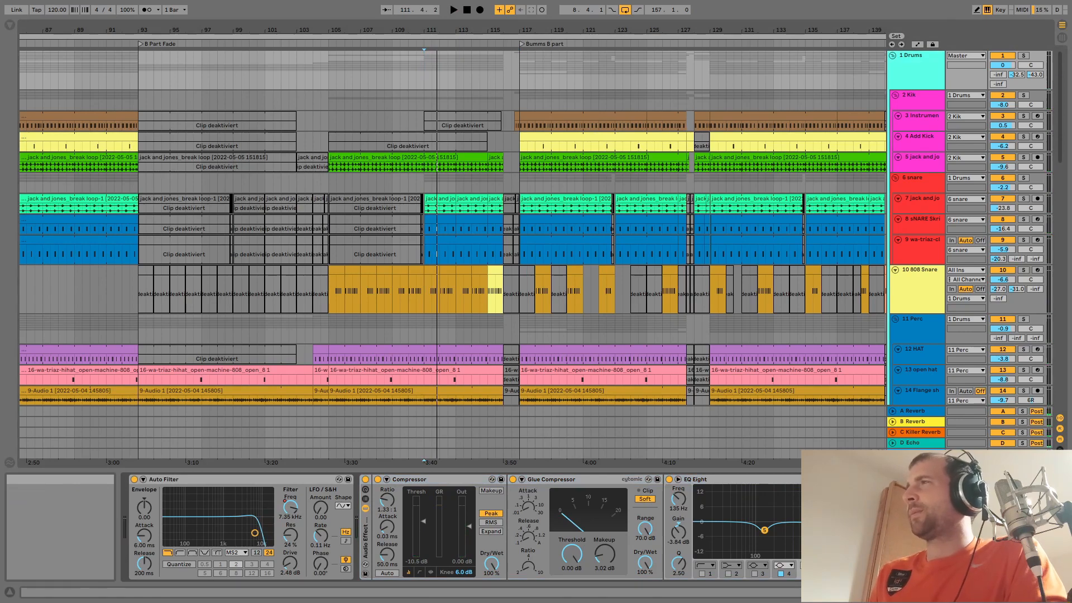
Show the automation lanes and enlarge the Drums group track to view its Utility Gain curve
{"action": "key", "text": "a"}
{"action": "left_click_drag", "start_coordinate": [921, 90], "coordinate": [922, 261]}
{"action": "scroll", "coordinate": [254, 228], "scroll_direction": "down", "scroll_amount": 3}
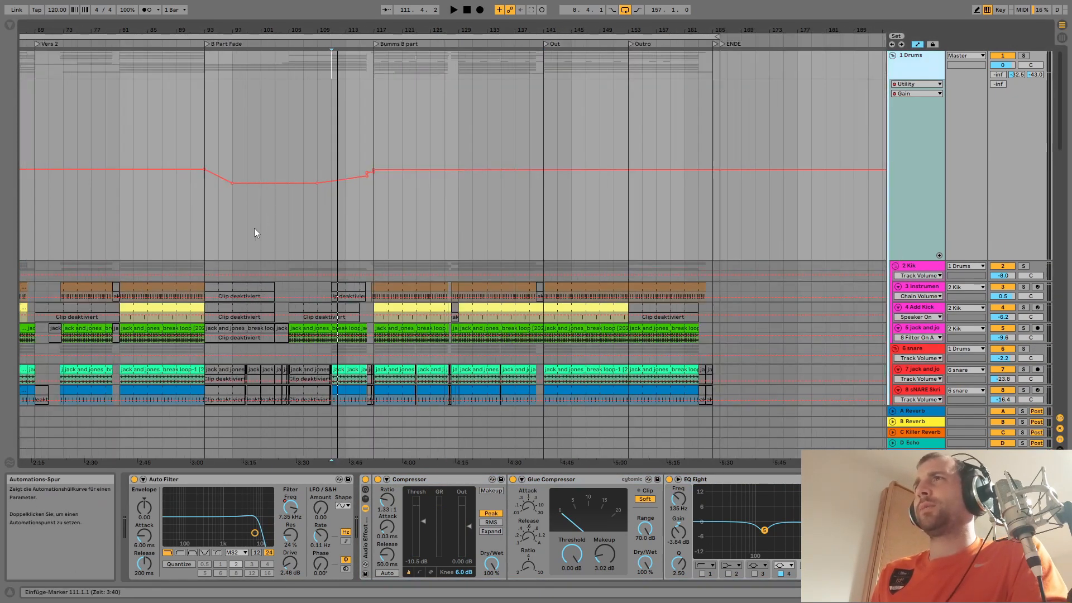
Go through the Utility Gain dip in the B Part Fade section and play the drums from bar 105
{"action": "left_click", "coordinate": [200, 213]}
{"action": "left_click", "coordinate": [233, 190]}
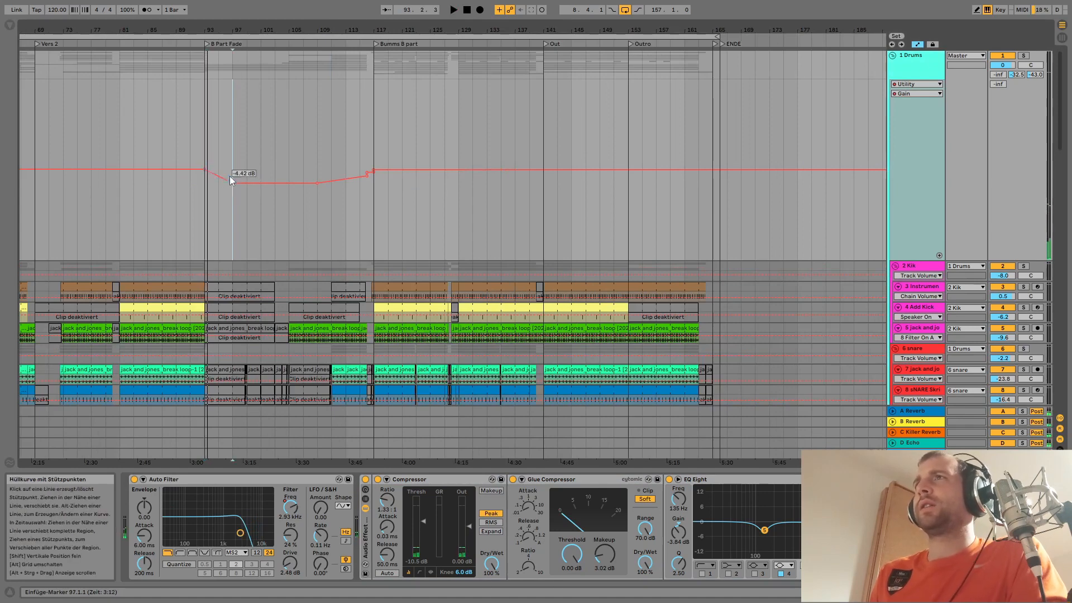
{"action": "left_click", "coordinate": [266, 228]}
{"action": "key", "text": "space"}
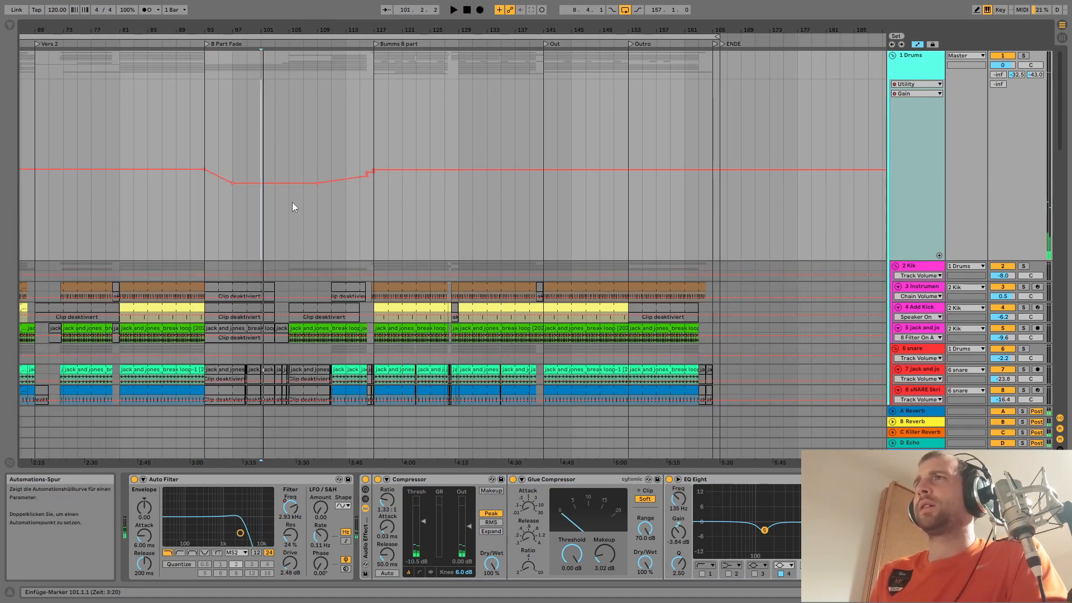
{"action": "left_click", "coordinate": [288, 203]}
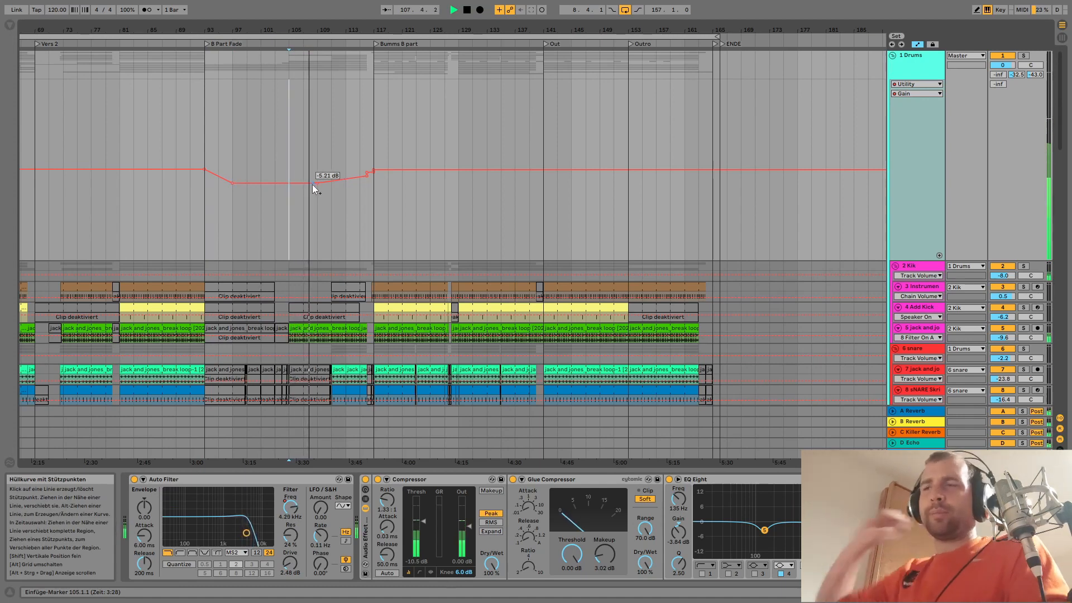
{"action": "key", "text": "space"}
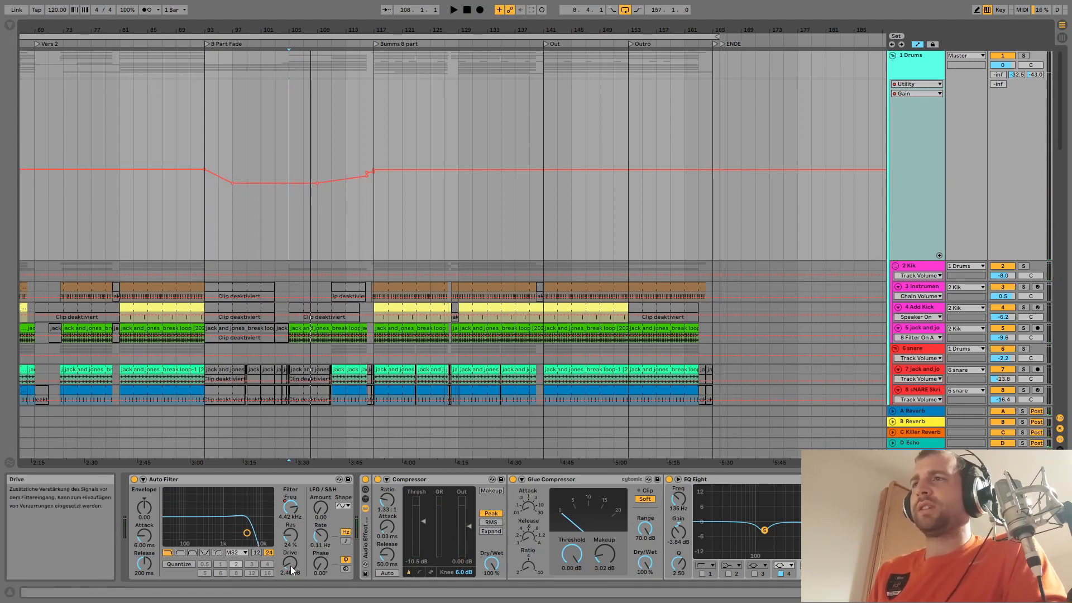
Show the Drums group's Auto Filter Frequency automation and highlight its rise from bar 105 to 117
{"action": "left_click", "coordinate": [291, 514]}
{"action": "scroll", "coordinate": [352, 205], "scroll_direction": "down", "scroll_amount": 3}
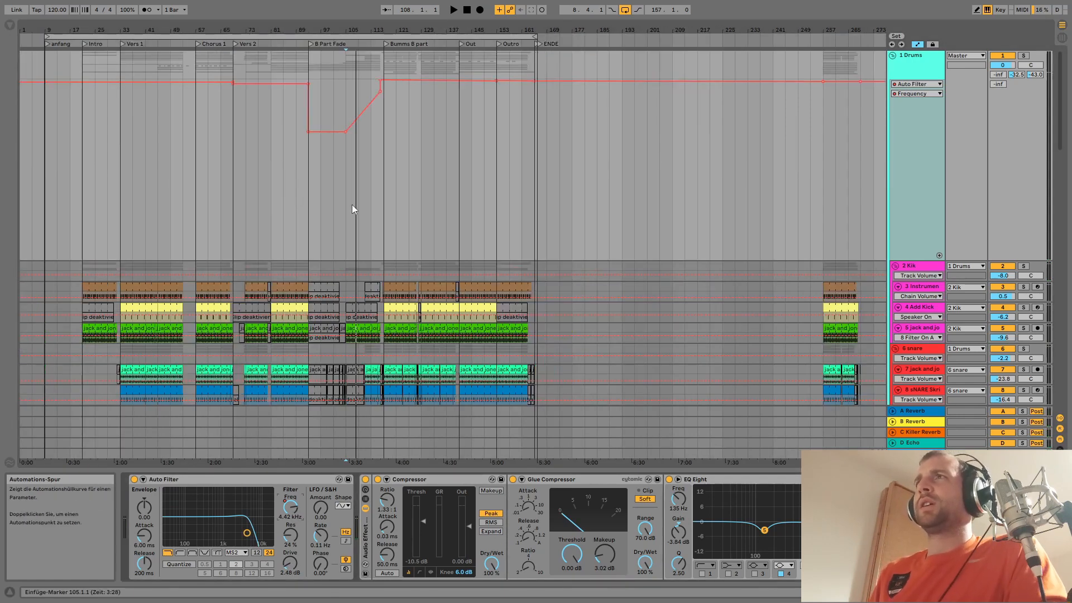
{"action": "left_click", "coordinate": [346, 106]}
{"action": "left_click_drag", "start_coordinate": [347, 102], "coordinate": [383, 92]}
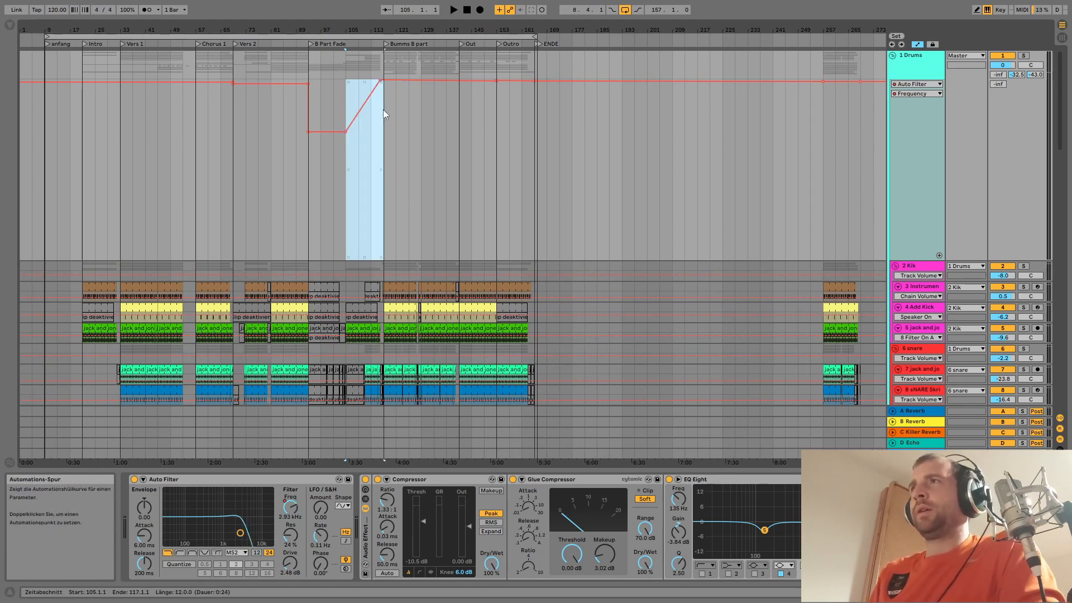
{"action": "left_click", "coordinate": [383, 118]}
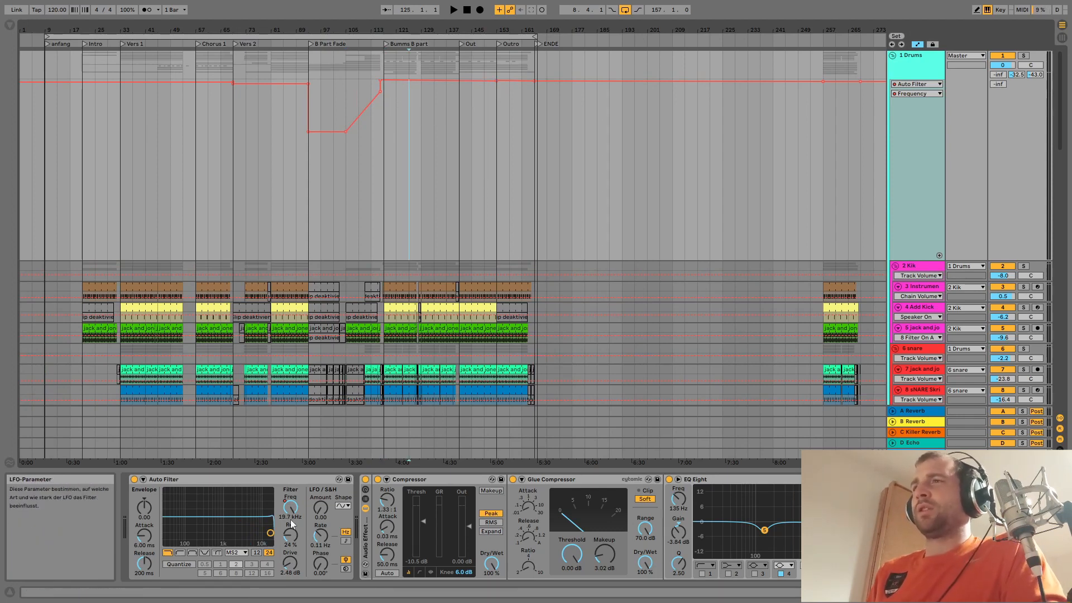
Play the drums from bar 73 in Vers 2 and from bar 109 in B Part Fade to compare the Auto Filter's effect
{"action": "left_click", "coordinate": [239, 114]}
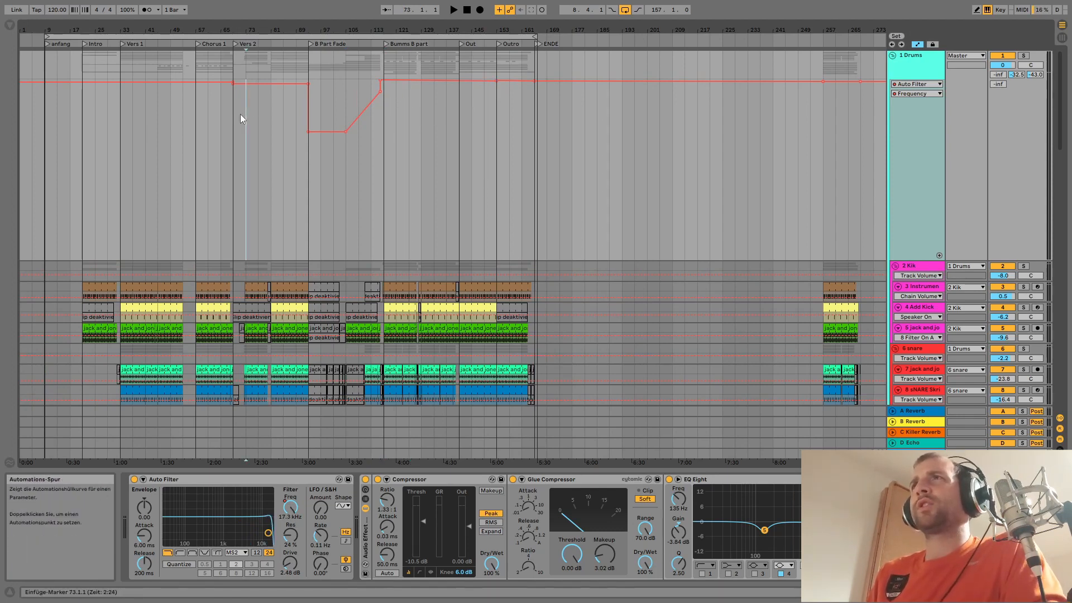
{"action": "key", "text": "space"}
{"action": "key", "text": "space"}
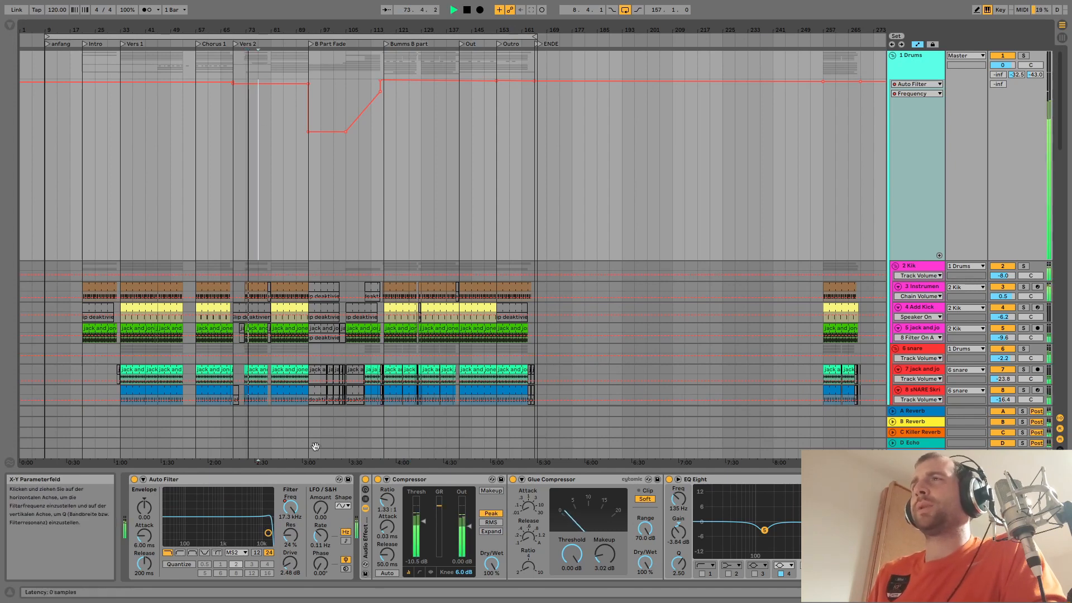
{"action": "left_click", "coordinate": [359, 101]}
{"action": "key", "text": "space"}
{"action": "left_click_drag", "start_coordinate": [290, 507], "coordinate": [293, 511]}
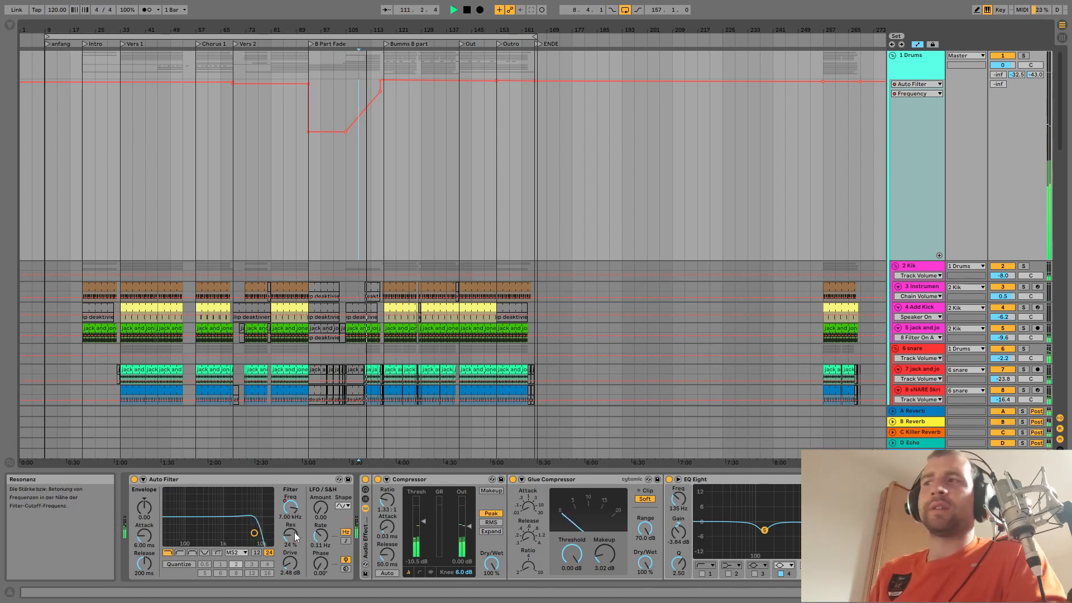
Display the Drums Utility Gain automation again while playback runs into the Bumms B part, and stop there
{"action": "left_click", "coordinate": [997, 508]}
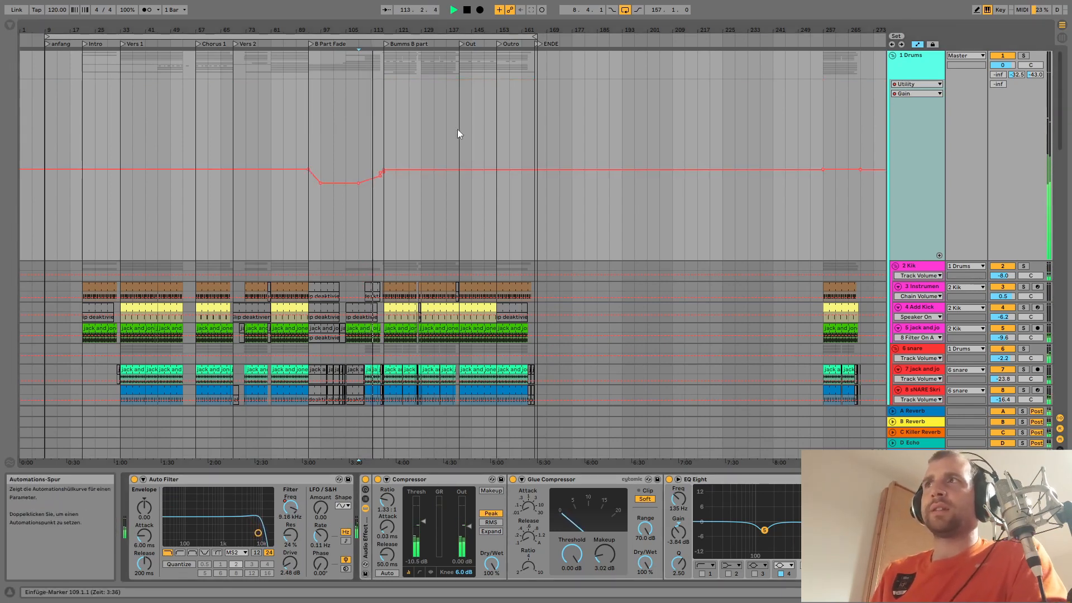
{"action": "left_click", "coordinate": [372, 146]}
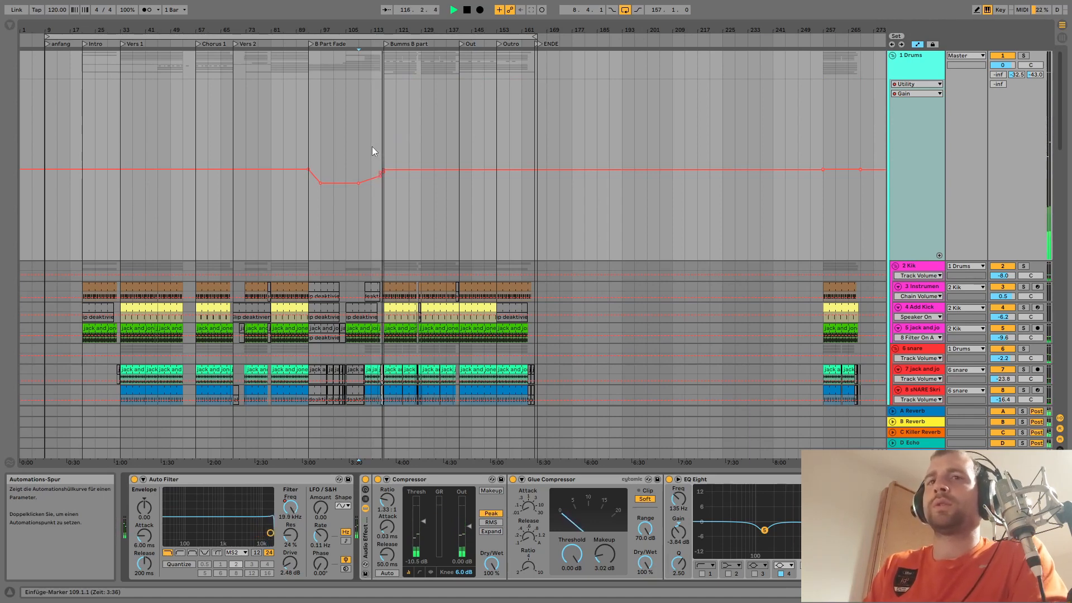
{"action": "key", "text": "space"}
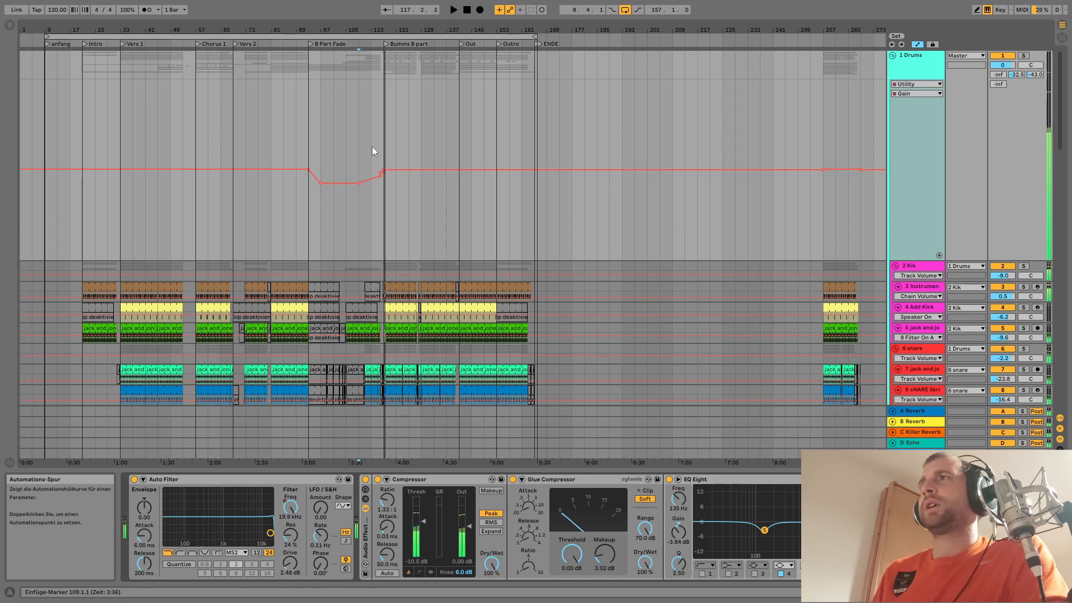
Play the transition into the Bumms B part from 116.3.3 with the Kik group soloed
{"action": "scroll", "coordinate": [372, 147], "scroll_direction": "up", "scroll_amount": 5, "text": "ctrl"}
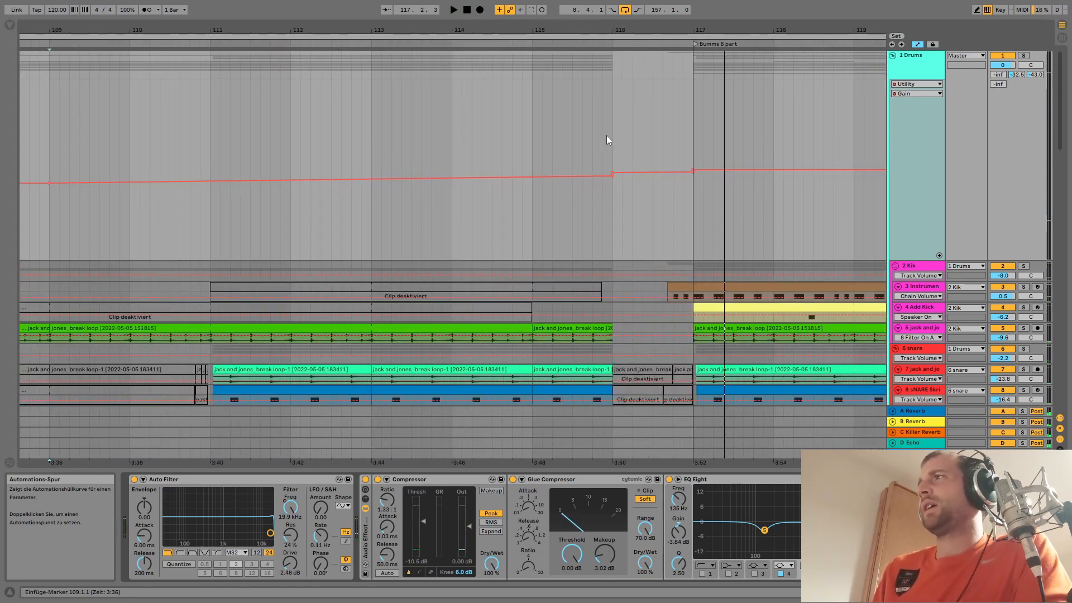
{"action": "left_click", "coordinate": [666, 242]}
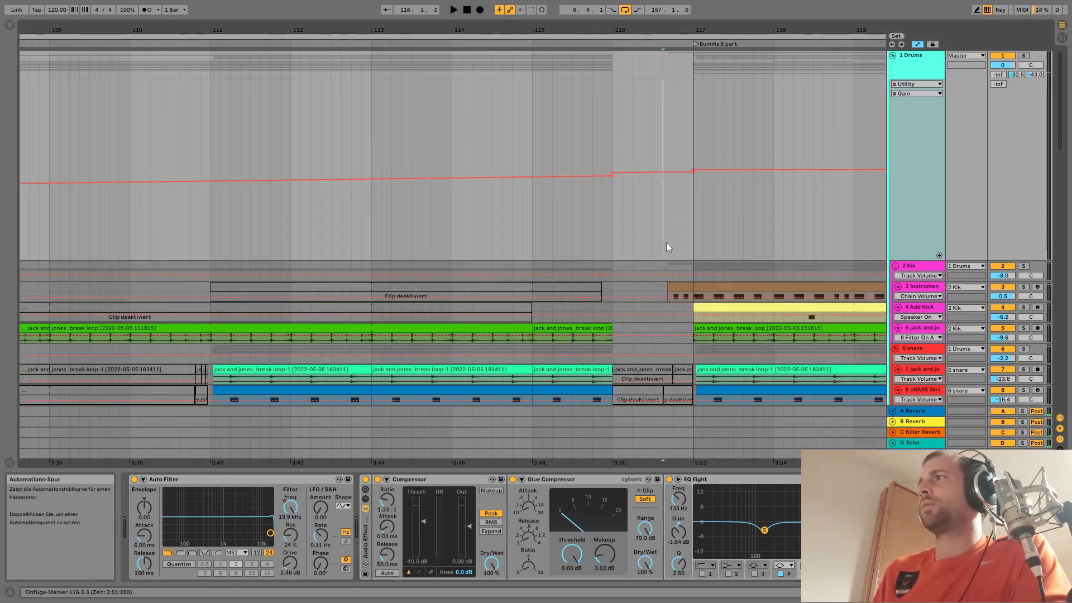
{"action": "key", "text": "space"}
{"action": "left_click", "coordinate": [1023, 267]}
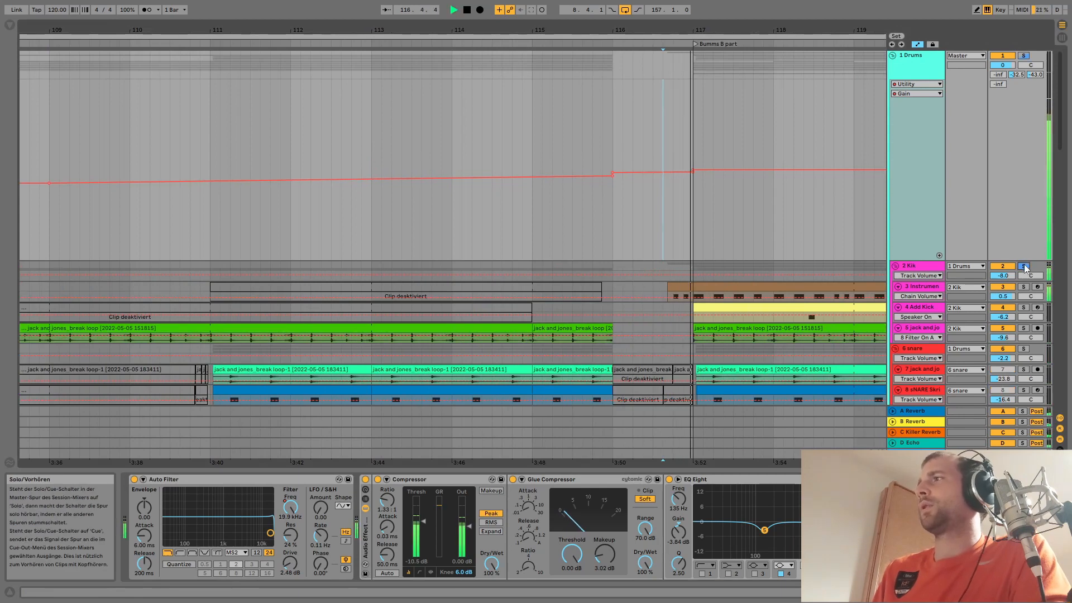
Play the soloed 808 Snare track from its bar 111 clip with the metronome on to hear its rhythm
{"action": "left_click", "coordinate": [622, 205]}
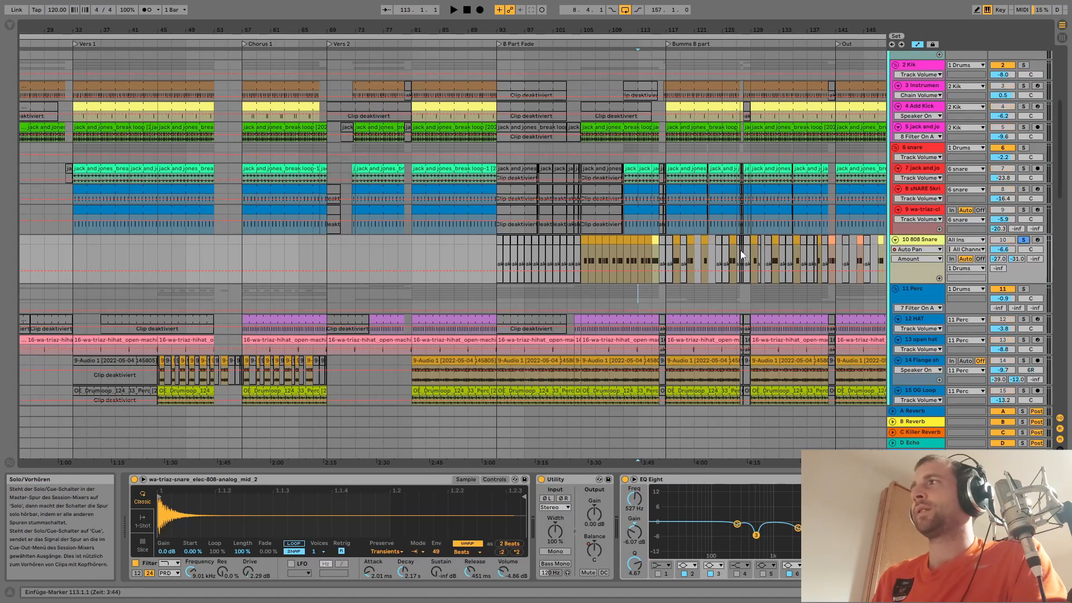
{"action": "left_click", "coordinate": [639, 241]}
{"action": "left_click", "coordinate": [634, 240]}
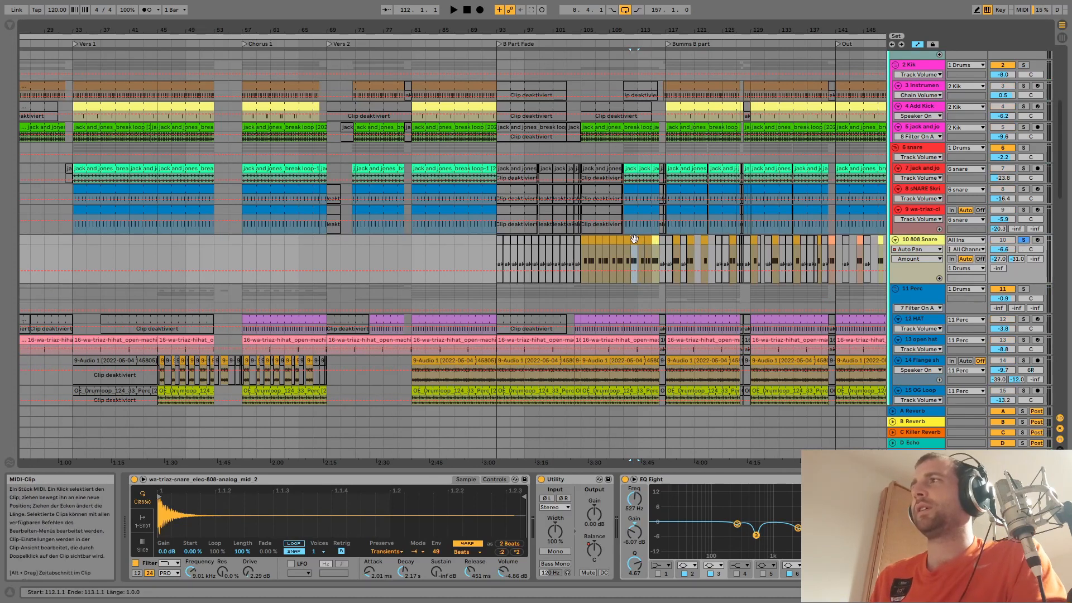
{"action": "left_click", "coordinate": [628, 239]}
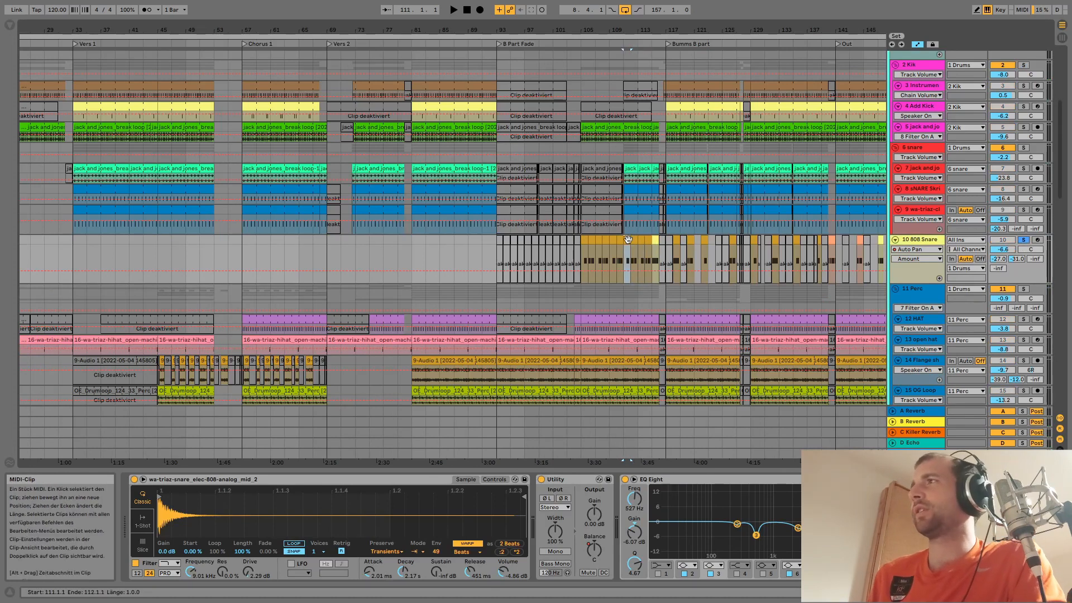
{"action": "key", "text": "space"}
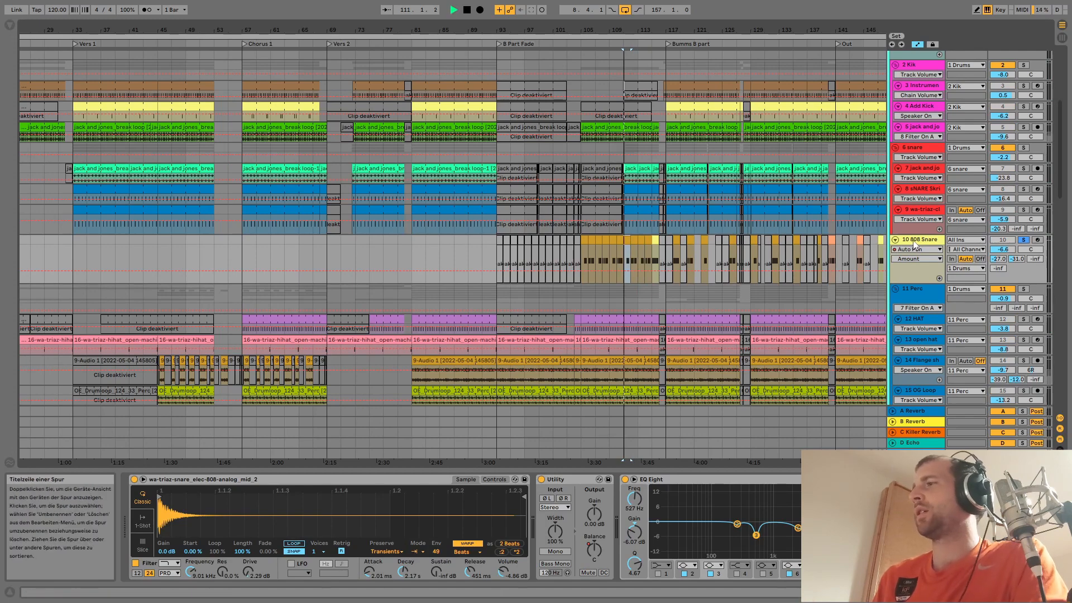
{"action": "left_click", "coordinate": [145, 10]}
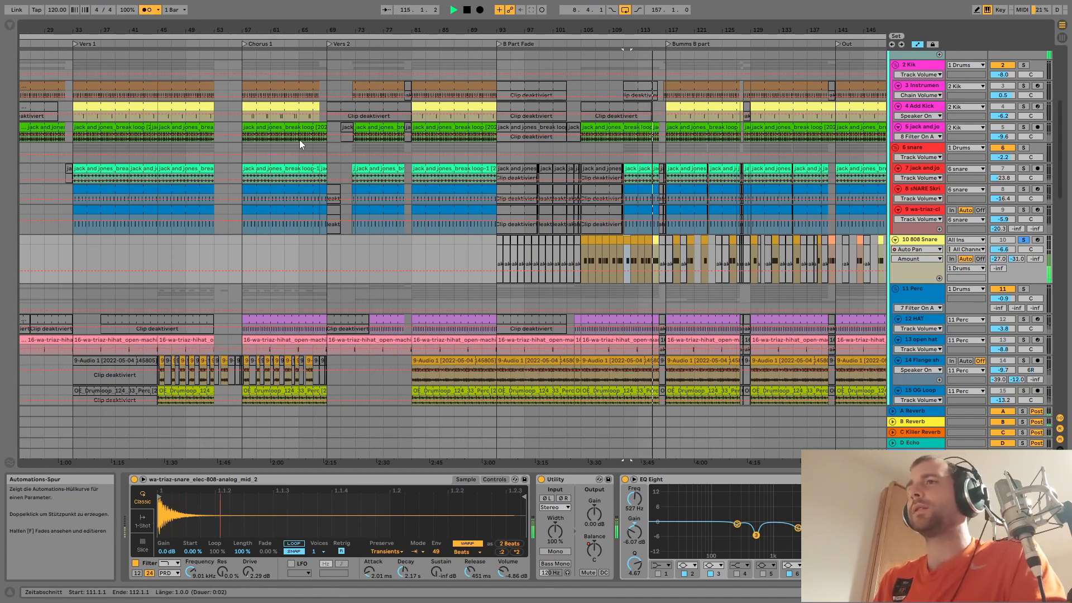
{"action": "key", "text": "space"}
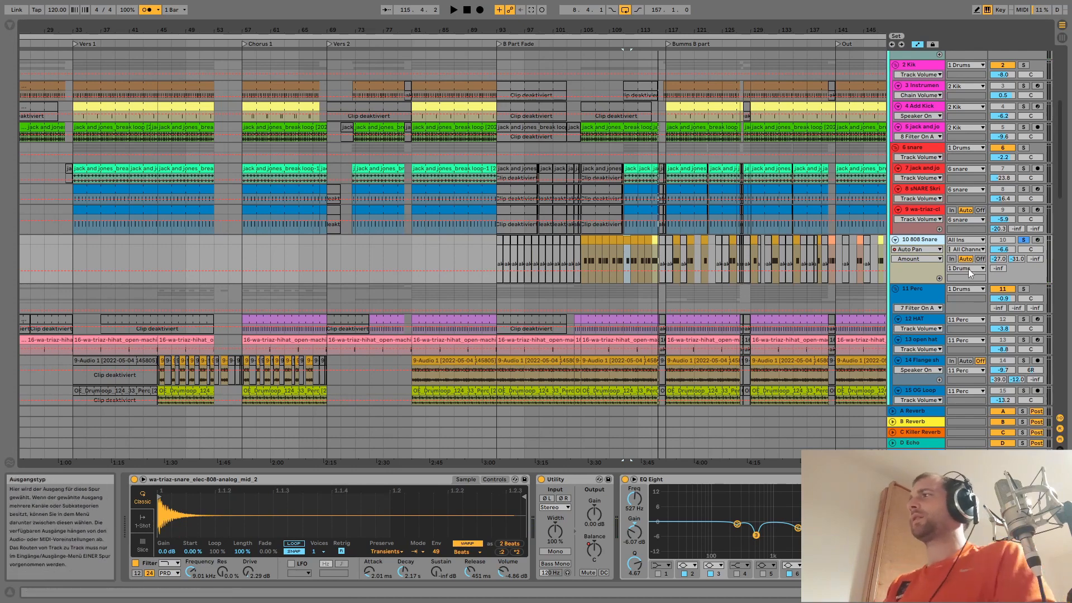
Solo the Perc group and bypass its Auto Pan during playback to hear the difference
{"action": "left_click", "coordinate": [1024, 289]}
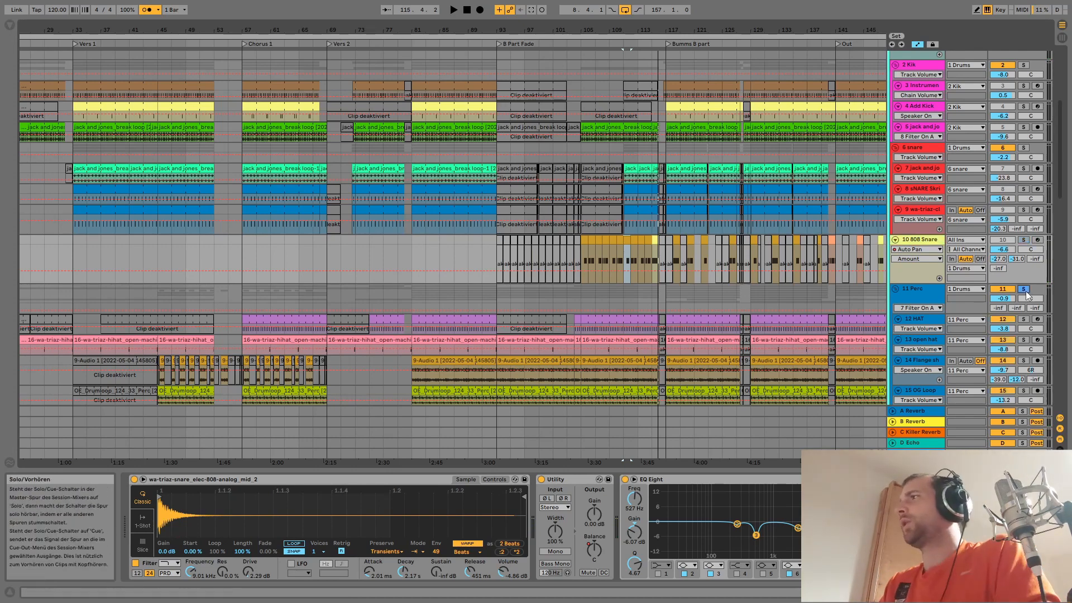
{"action": "left_click", "coordinate": [925, 296]}
{"action": "key", "text": "space"}
{"action": "scroll", "coordinate": [861, 290], "scroll_direction": "down", "scroll_amount": 4}
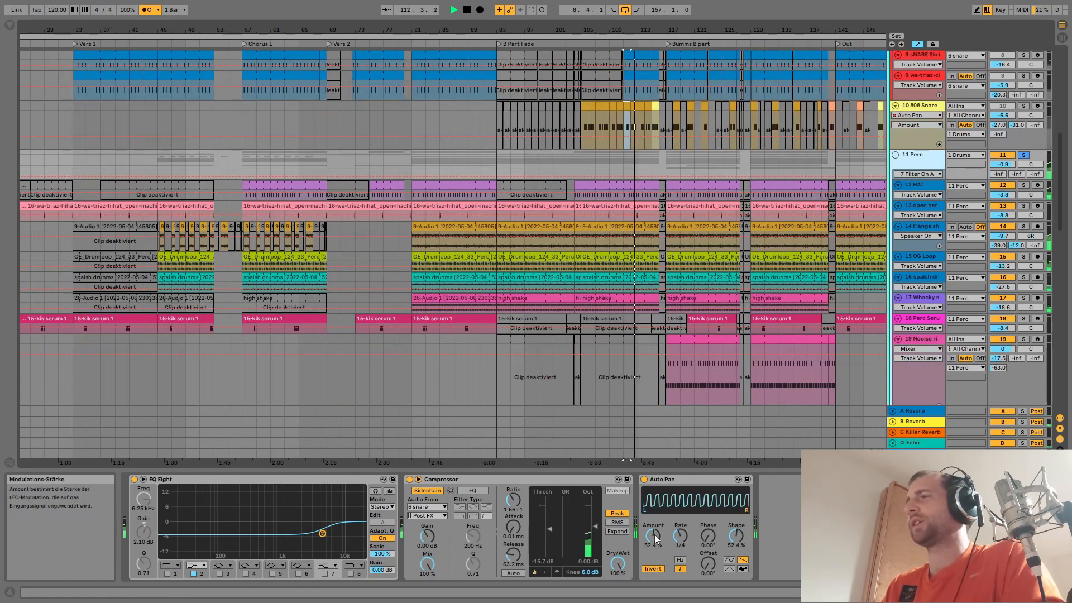
{"action": "left_click", "coordinate": [644, 480]}
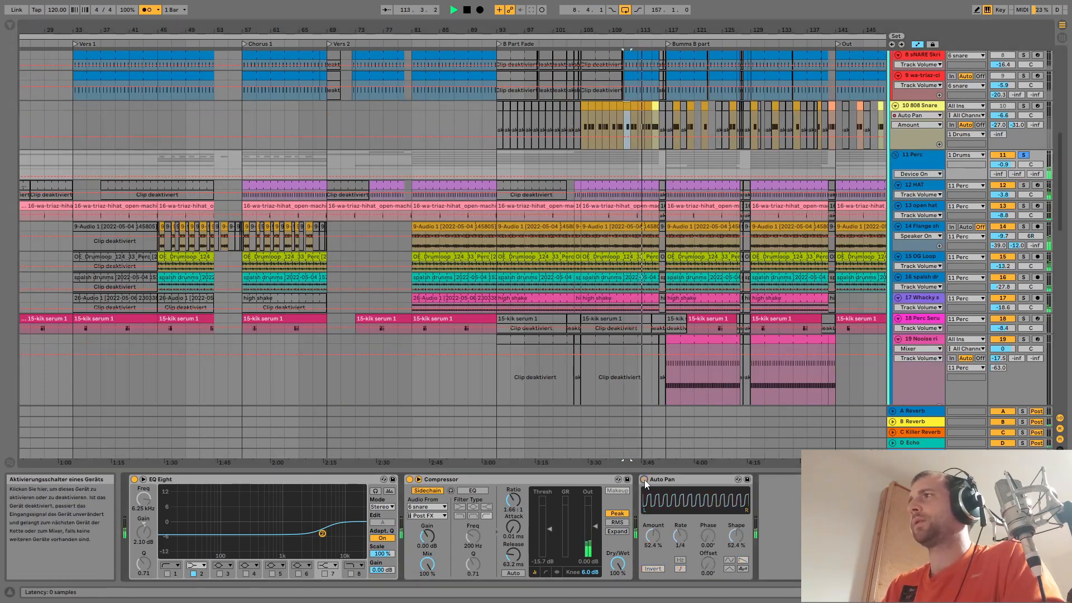
{"action": "key", "text": "space"}
Unsolo the Perc group, play the Bumms B part from bar 117, and re-enable the Perc Auto Pan
{"action": "left_click", "coordinate": [1023, 155]}
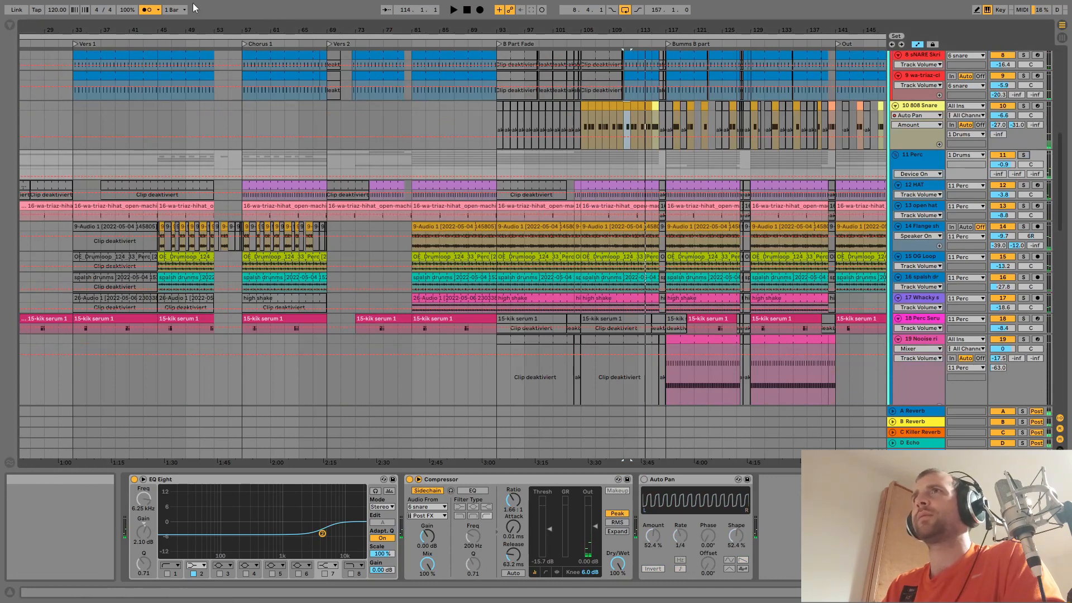
{"action": "left_click", "coordinate": [665, 162]}
{"action": "key", "text": "space"}
{"action": "left_click", "coordinate": [644, 480]}
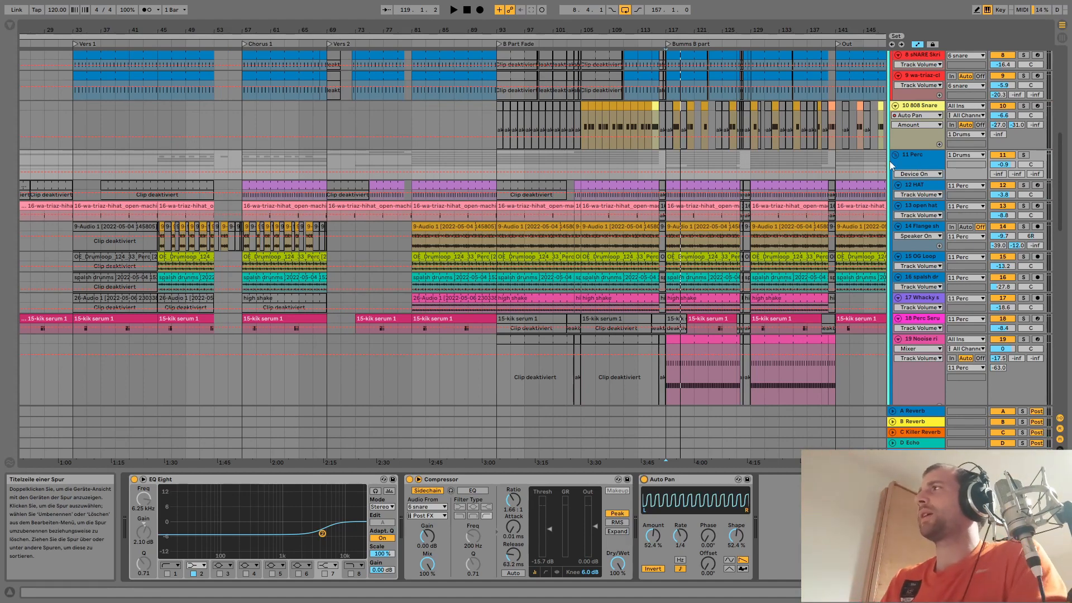
Show the Nooise ri track's devices and briefly play its first Bumms B part clip with the track soloed
{"action": "scroll", "coordinate": [903, 150], "scroll_direction": "down", "scroll_amount": 2}
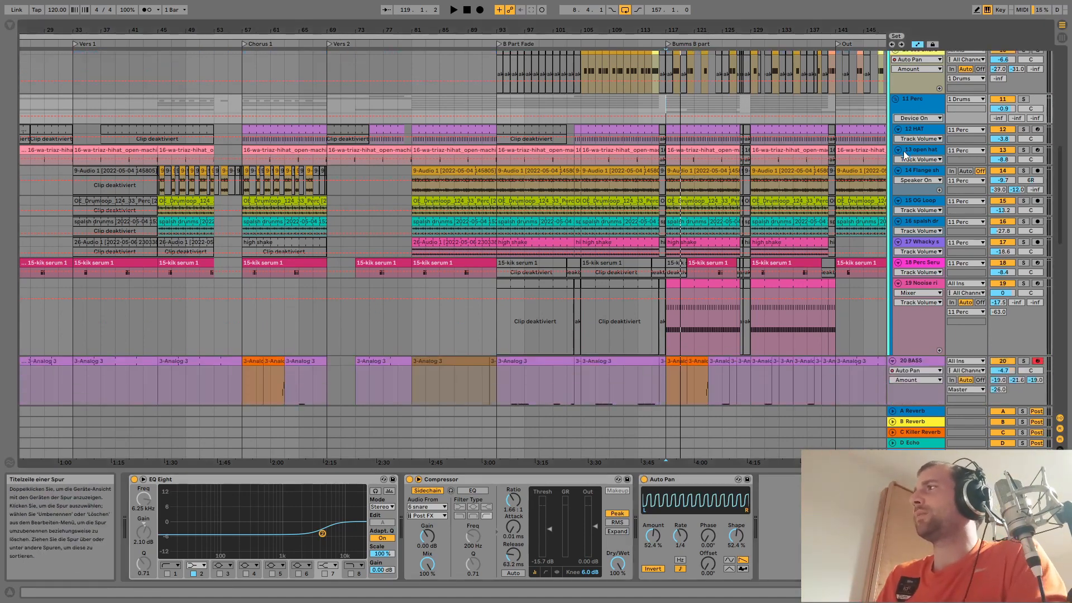
{"action": "left_click", "coordinate": [922, 282]}
{"action": "scroll", "coordinate": [677, 167], "scroll_direction": "up", "scroll_amount": 2}
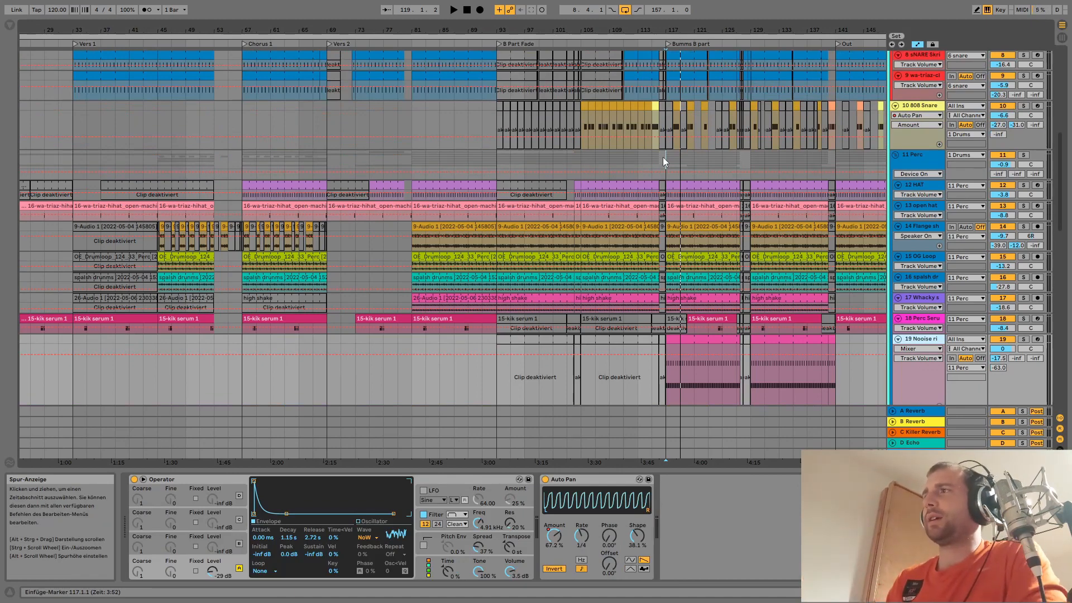
{"action": "left_click", "coordinate": [724, 338]}
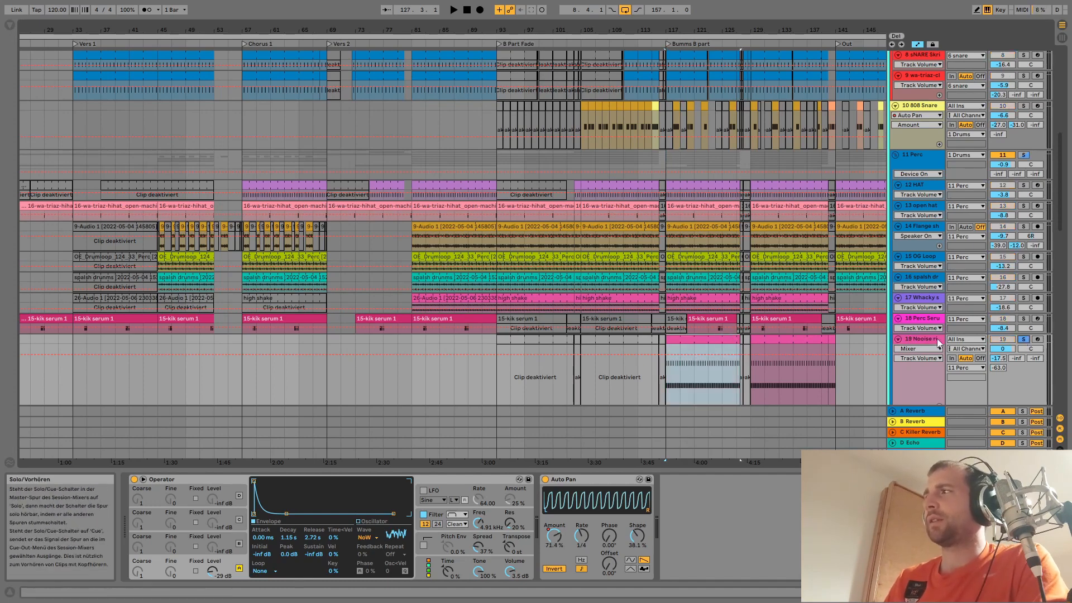
{"action": "key", "text": "space"}
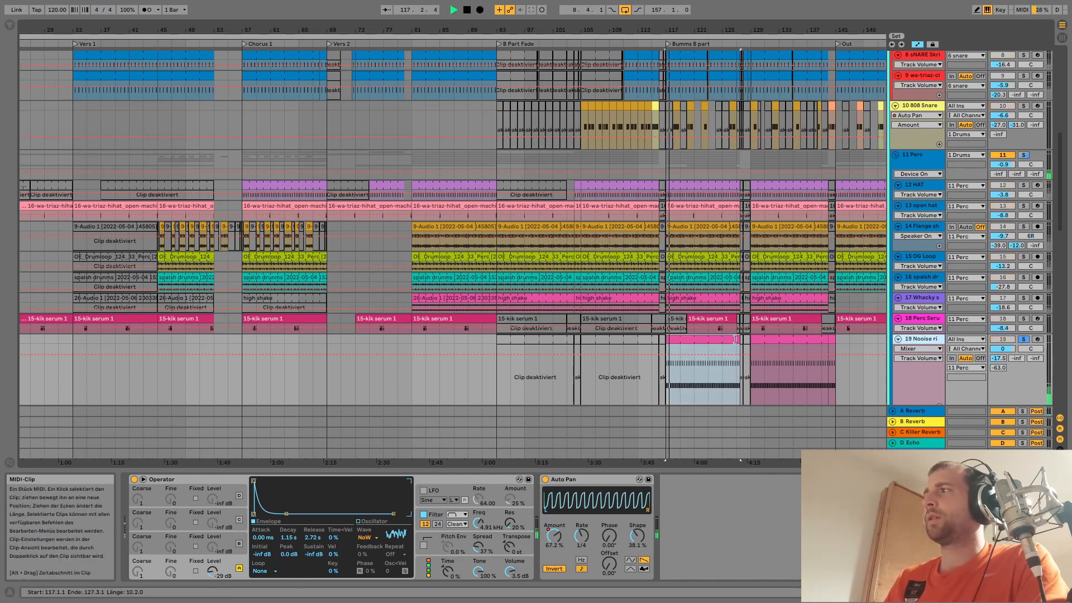
{"action": "key", "text": "space"}
Bypass and re-enable the Auto Pan on the Nooise ri track during playback to compare the sound
{"action": "left_click", "coordinate": [545, 479]}
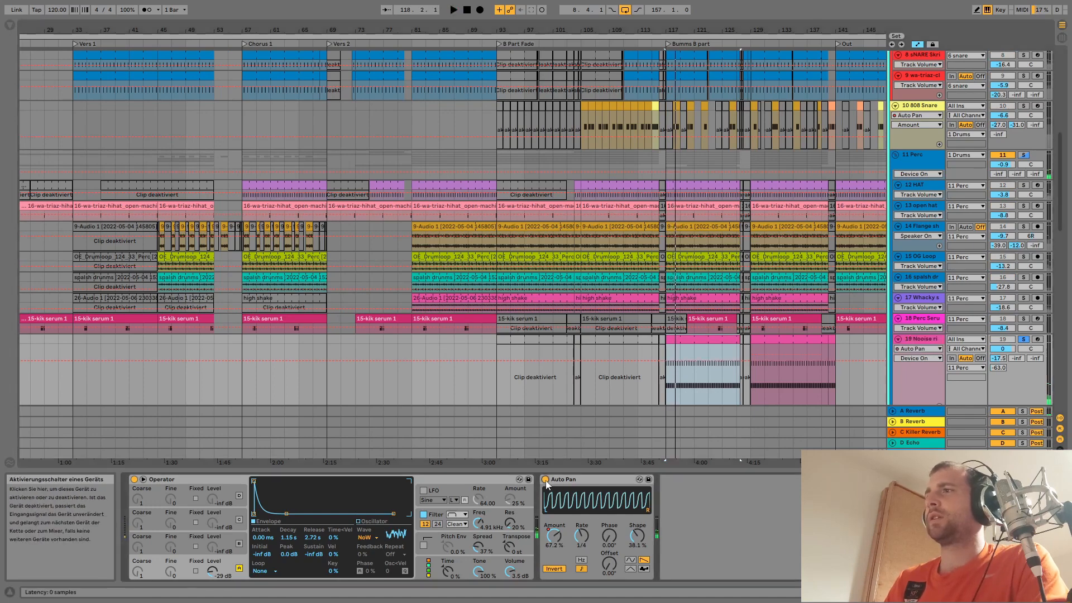
{"action": "left_click", "coordinate": [546, 480]}
{"action": "key", "text": "space"}
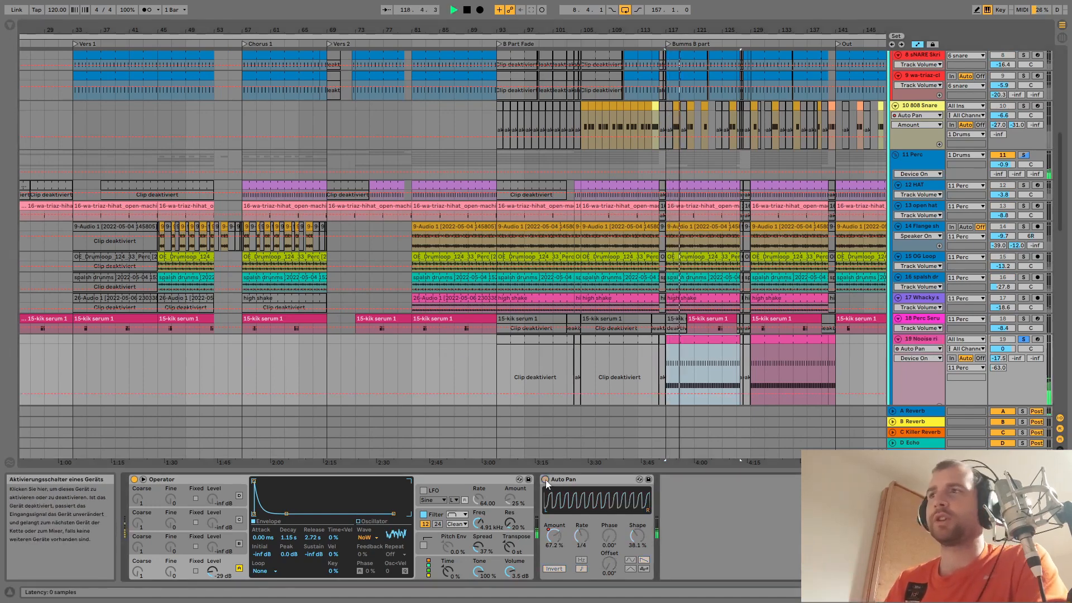
{"action": "left_click", "coordinate": [545, 479]}
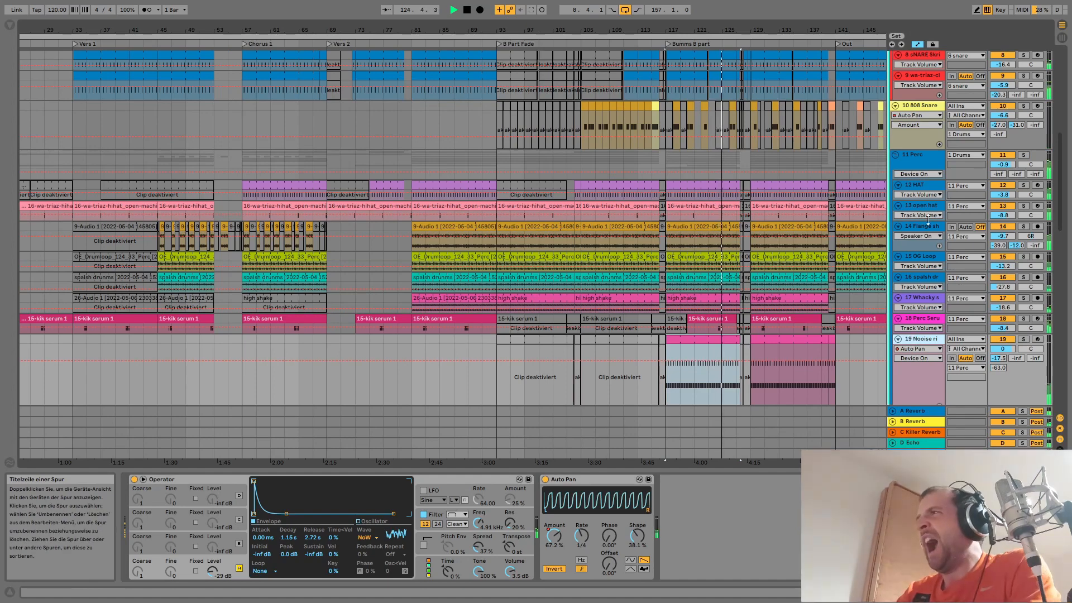
Switch the Nooise ri track off during playback to compare the mix, and solo the track
{"action": "left_click", "coordinate": [1007, 341]}
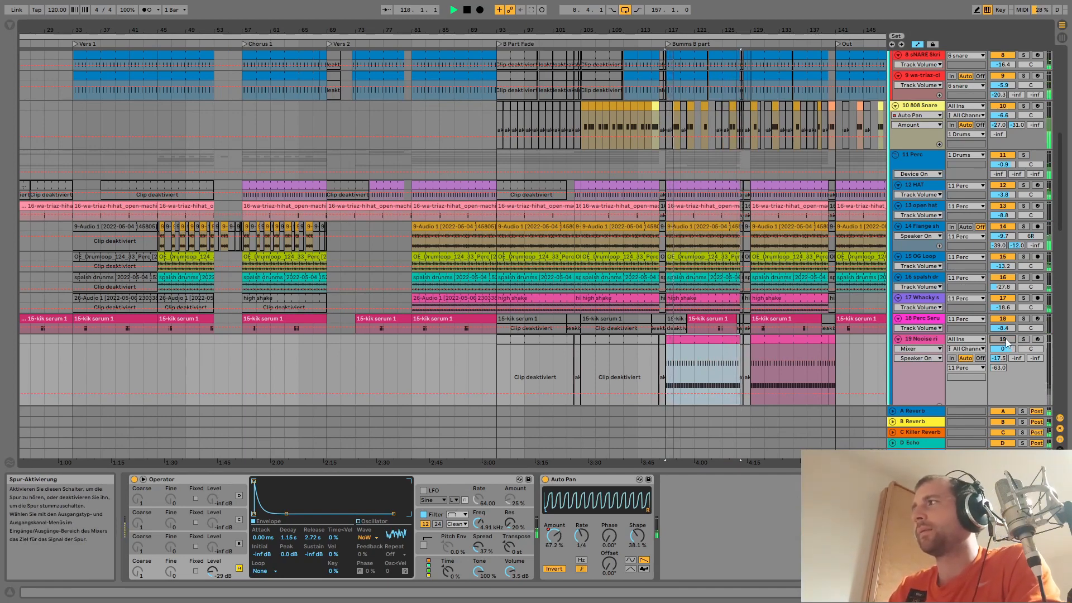
{"action": "left_click", "coordinate": [1023, 339]}
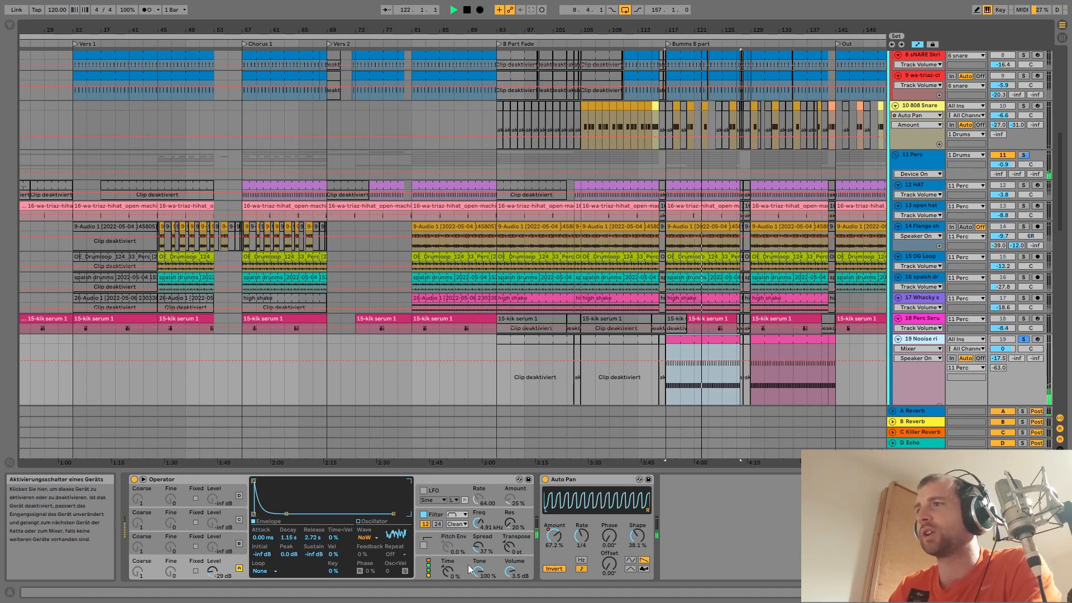
Toggle Operator's filter on the Nooise ri track off and on, and point out its filter type and frequency
{"action": "left_click", "coordinate": [424, 515]}
{"action": "left_click", "coordinate": [424, 515]}
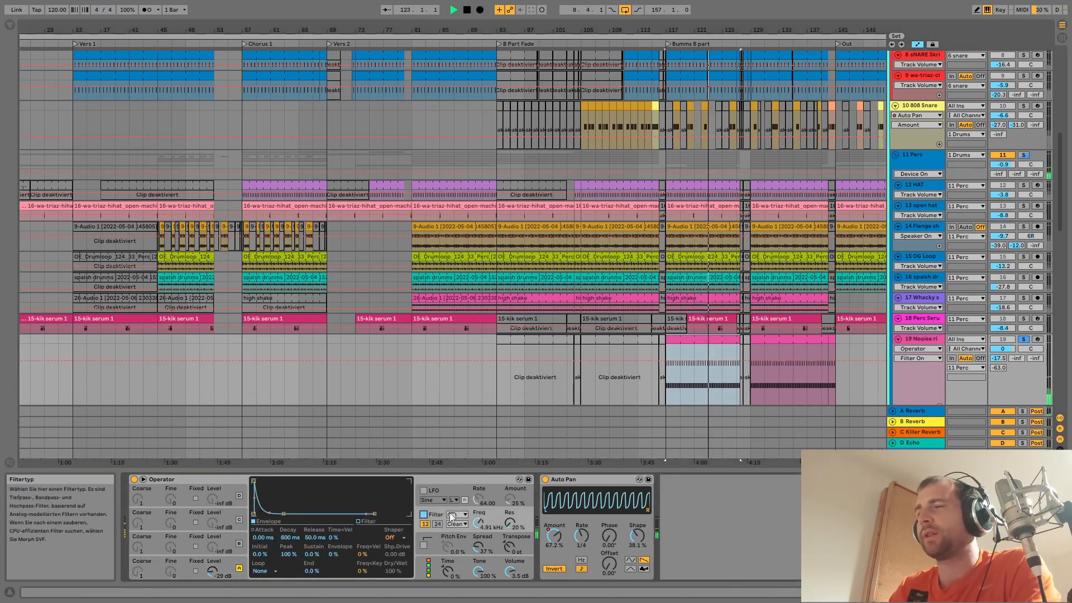
{"action": "left_click", "coordinate": [452, 515]}
{"action": "left_click", "coordinate": [454, 518]}
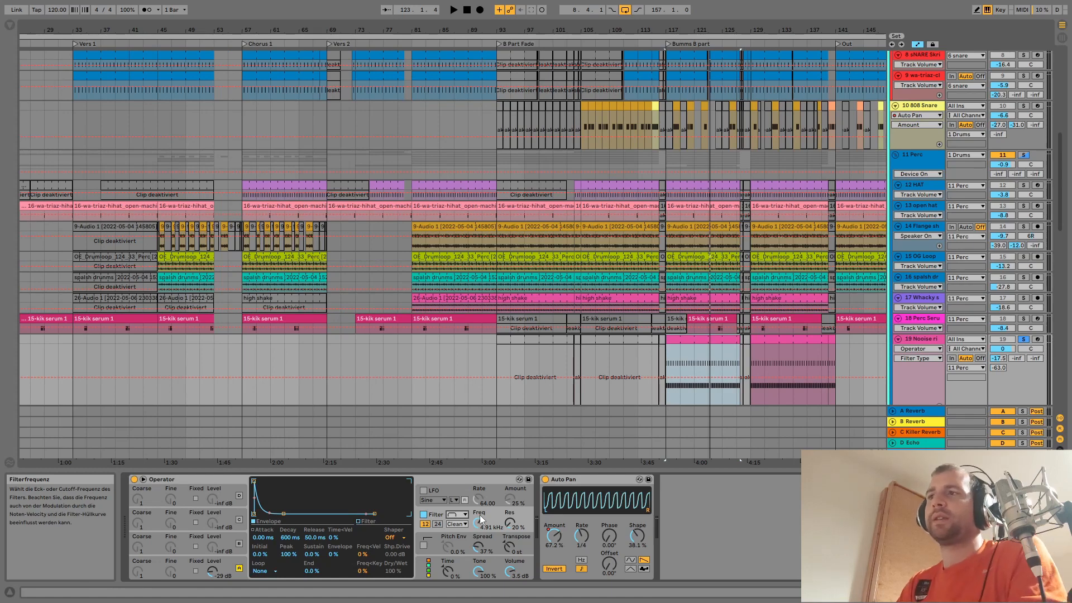
{"action": "left_click", "coordinate": [480, 515]}
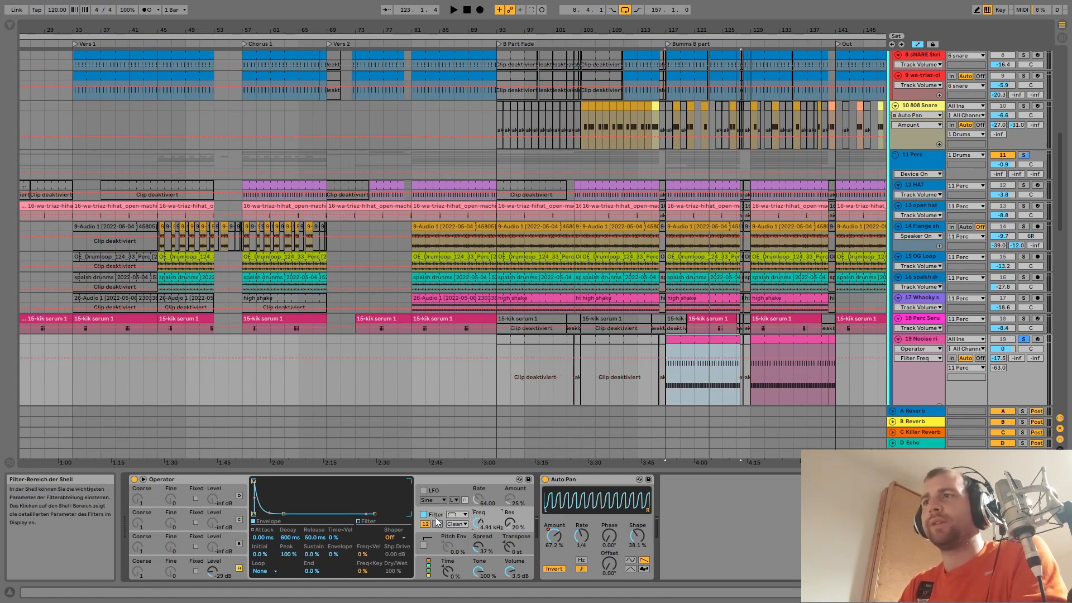
Try lower resonance on Operator's filter while the soloed Nooise ri track plays, and undo the change
{"action": "key", "text": "space"}
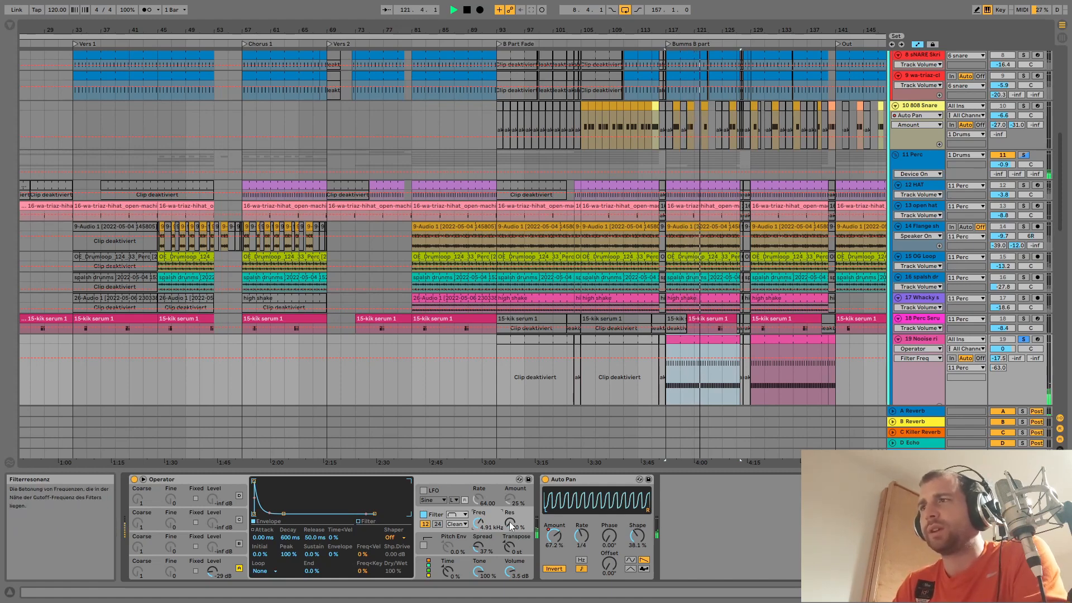
{"action": "left_click_drag", "start_coordinate": [508, 525], "coordinate": [509, 544]}
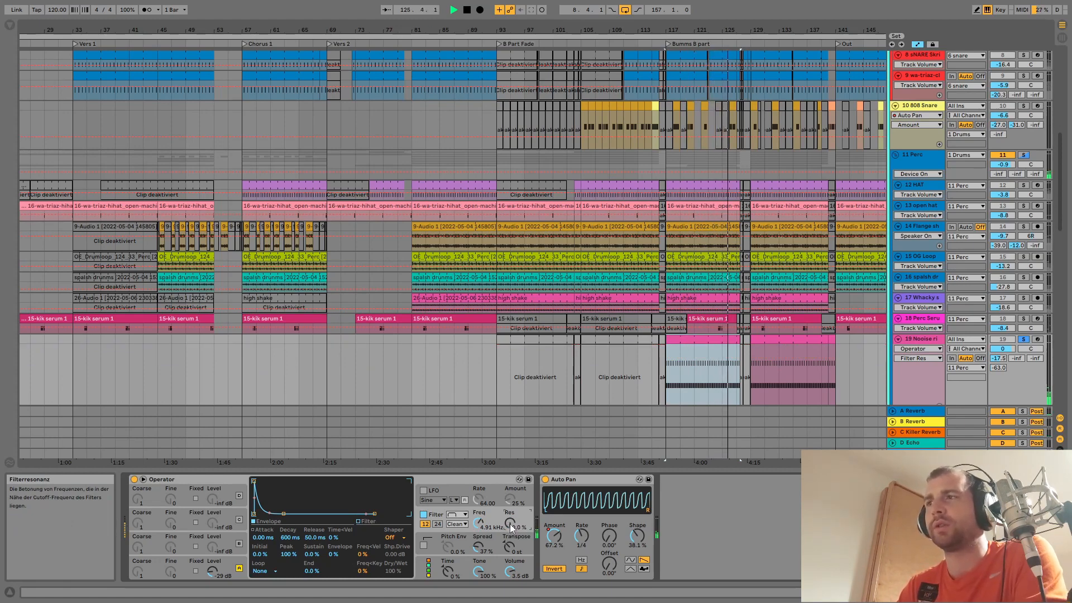
{"action": "key", "text": "ctrl+z"}
{"action": "left_click_drag", "start_coordinate": [512, 523], "coordinate": [511, 545]}
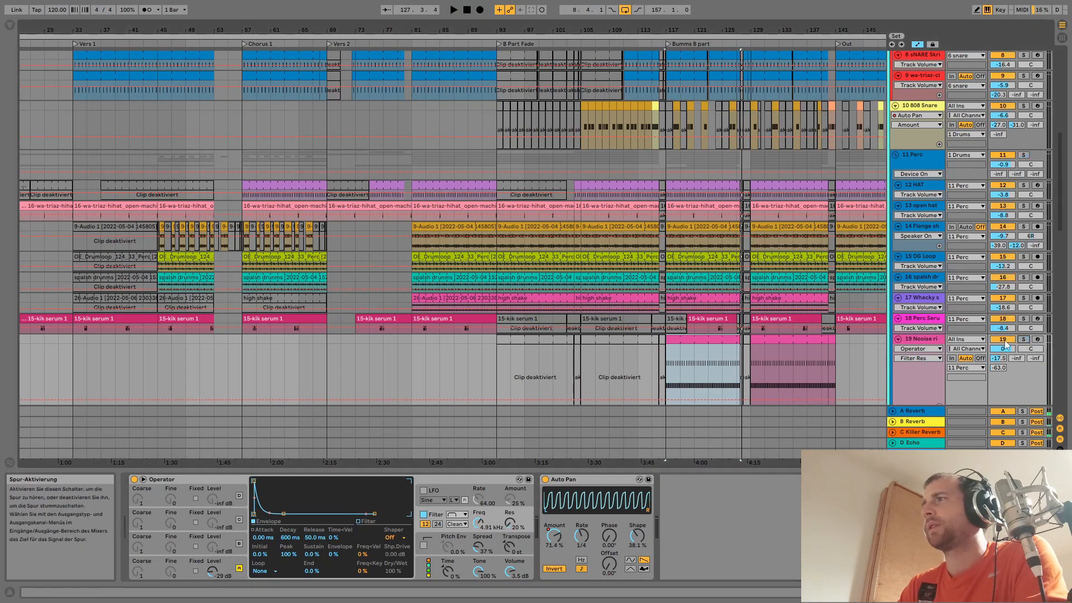
Solo the 24-Audio 1 track and play it from bar 117 at the start of the Bumms B part
{"action": "scroll", "coordinate": [805, 337], "scroll_direction": "down", "scroll_amount": 2}
{"action": "scroll", "coordinate": [804, 333], "scroll_direction": "down", "scroll_amount": 3}
{"action": "scroll", "coordinate": [710, 270], "scroll_direction": "down", "scroll_amount": 10}
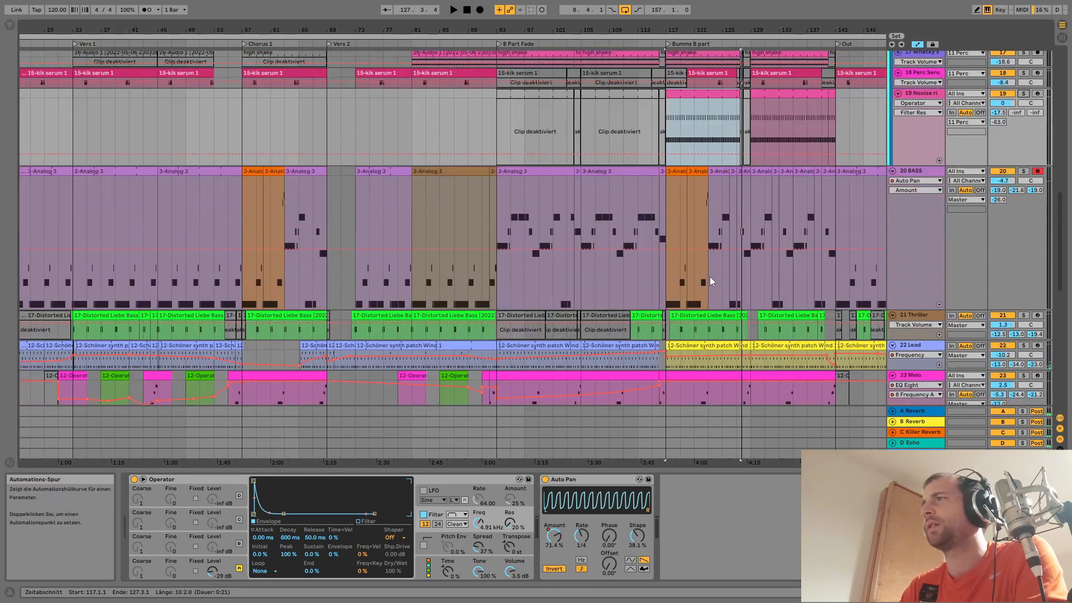
{"action": "scroll", "coordinate": [708, 276], "scroll_direction": "down", "scroll_amount": 12}
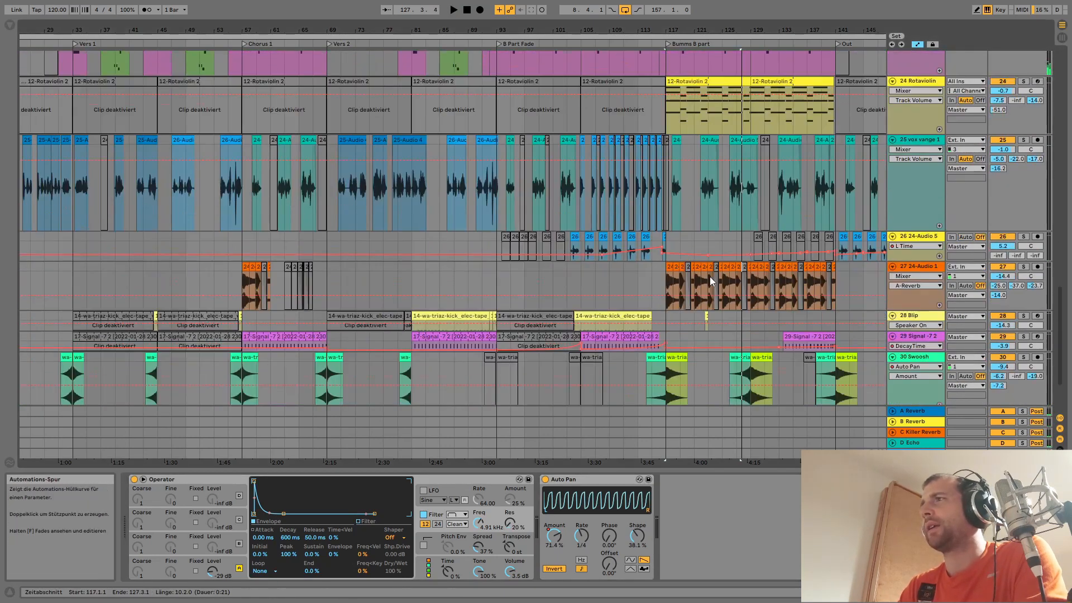
{"action": "left_click", "coordinate": [664, 213]}
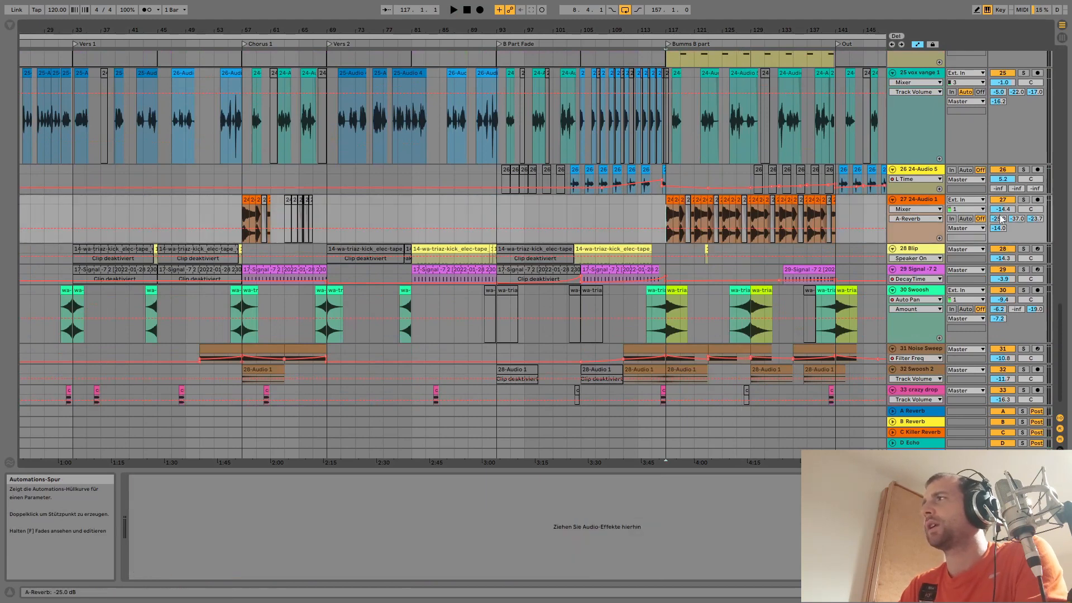
{"action": "key", "text": "space"}
{"action": "left_click", "coordinate": [1023, 199]}
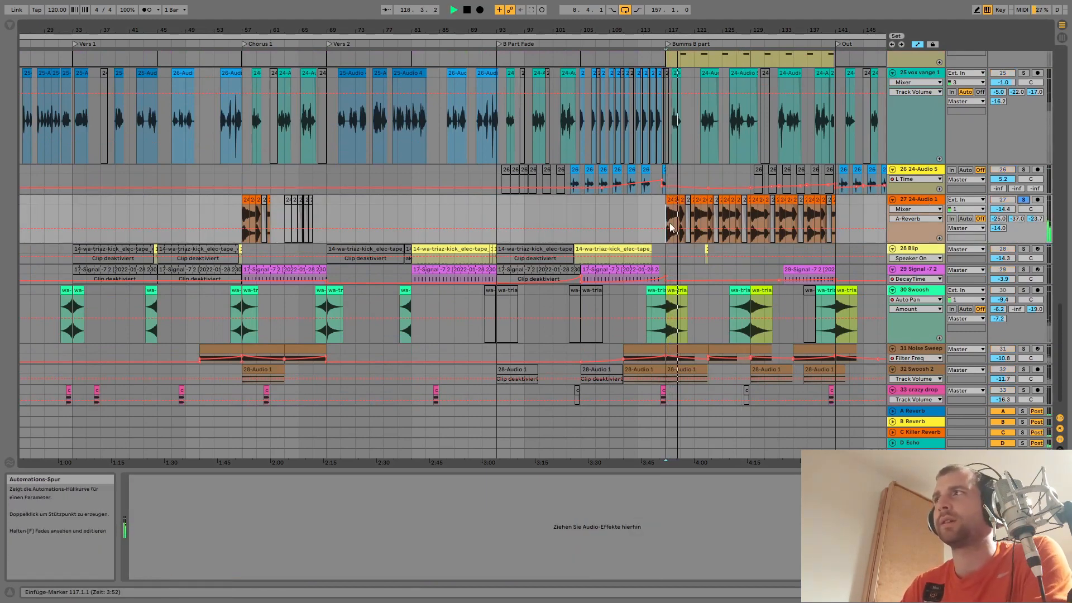
{"action": "scroll", "coordinate": [671, 220], "scroll_direction": "up", "scroll_amount": 3, "text": "ctrl"}
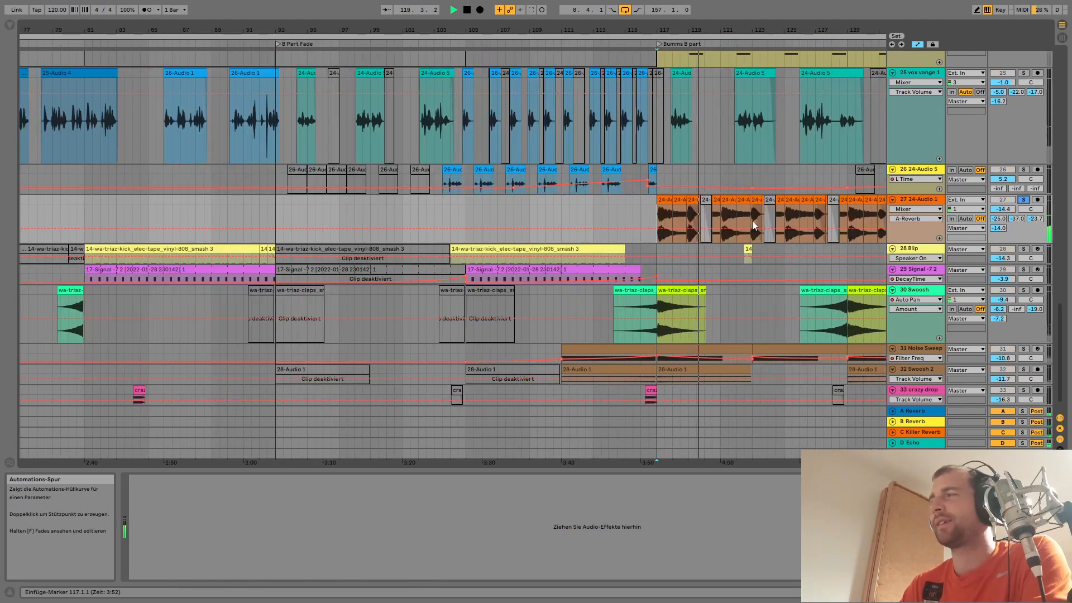
Enlarge the 24-Audio 1 track, select its first Bumms B part clip, and stop playback
{"action": "left_click_drag", "start_coordinate": [914, 240], "coordinate": [915, 268]}
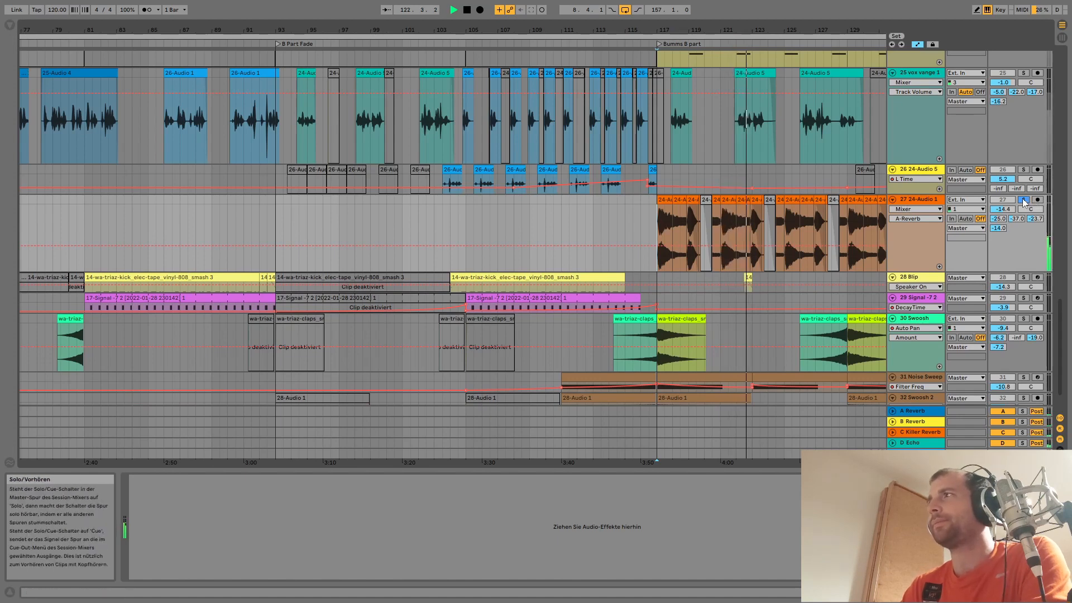
{"action": "left_click", "coordinate": [929, 202]}
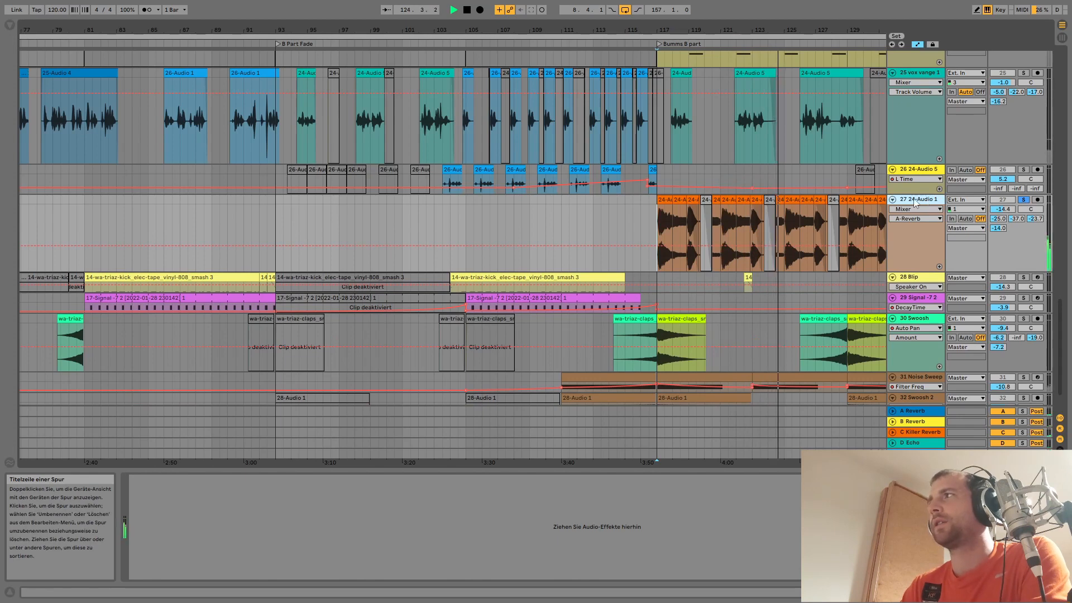
{"action": "left_click", "coordinate": [664, 234]}
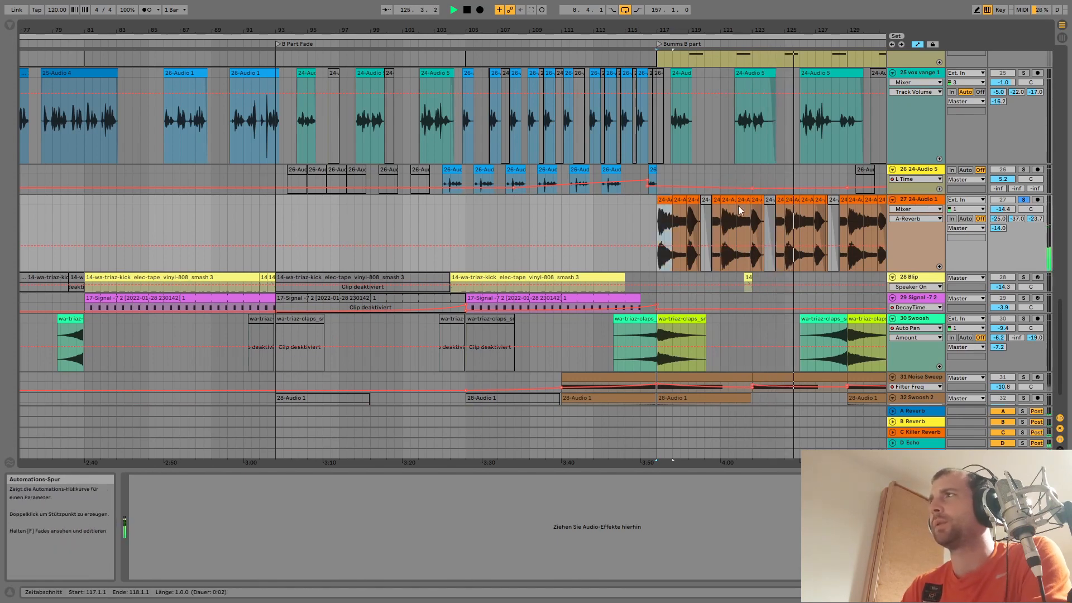
{"action": "scroll", "coordinate": [778, 222], "scroll_direction": "down", "scroll_amount": 1}
{"action": "key", "text": "space"}
Solo and enlarge the Blip track, and play its short Bumms B part clip and its longer clip from bar 113
{"action": "left_click", "coordinate": [657, 268]}
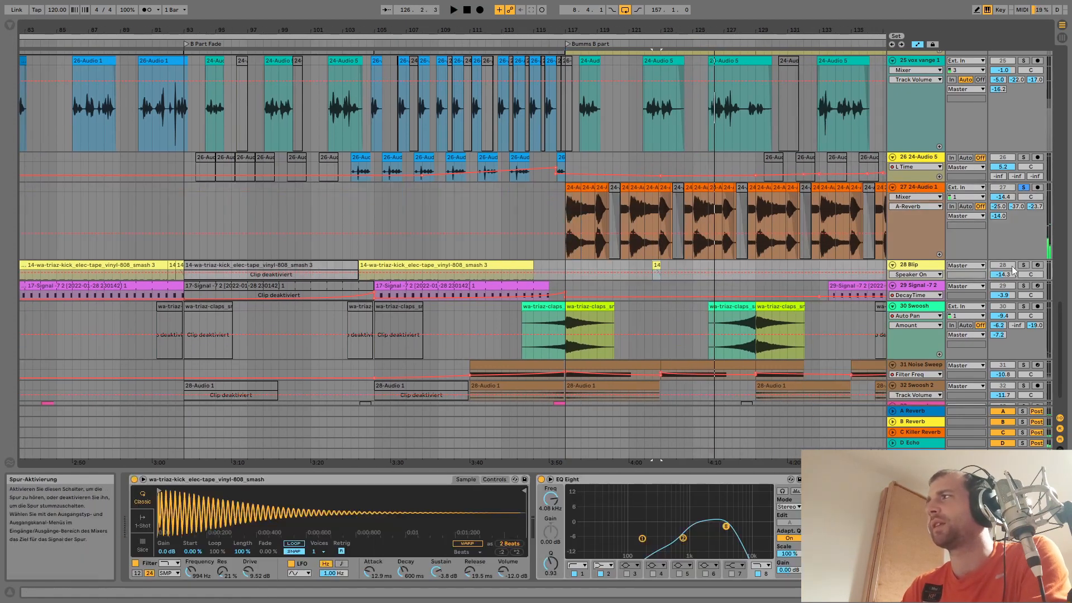
{"action": "left_click", "coordinate": [1021, 266]}
{"action": "key", "text": "space"}
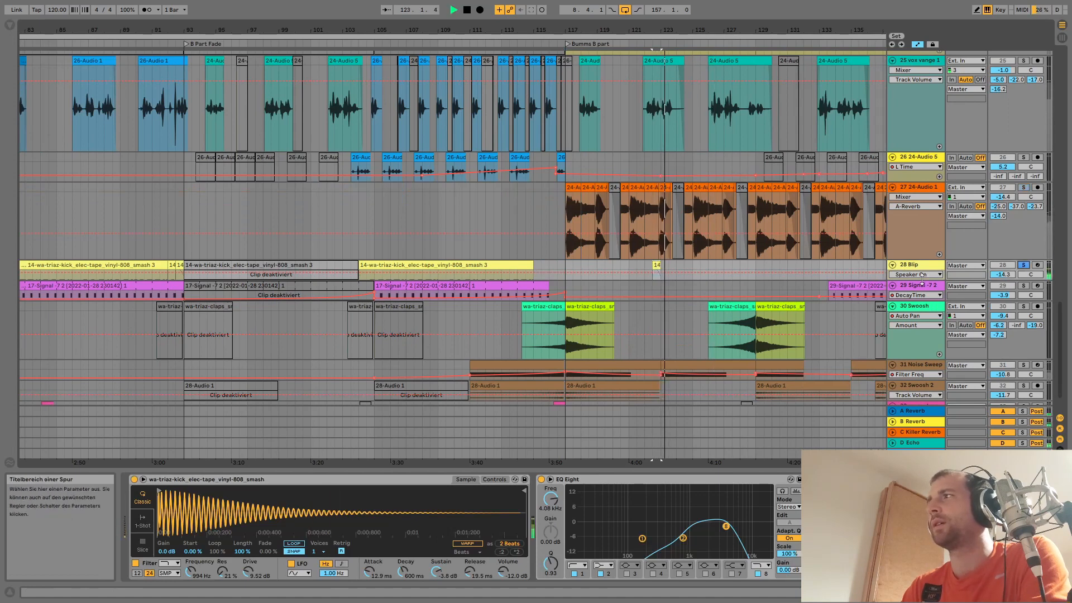
{"action": "left_click_drag", "start_coordinate": [922, 279], "coordinate": [921, 324]}
{"action": "left_click", "coordinate": [500, 315]}
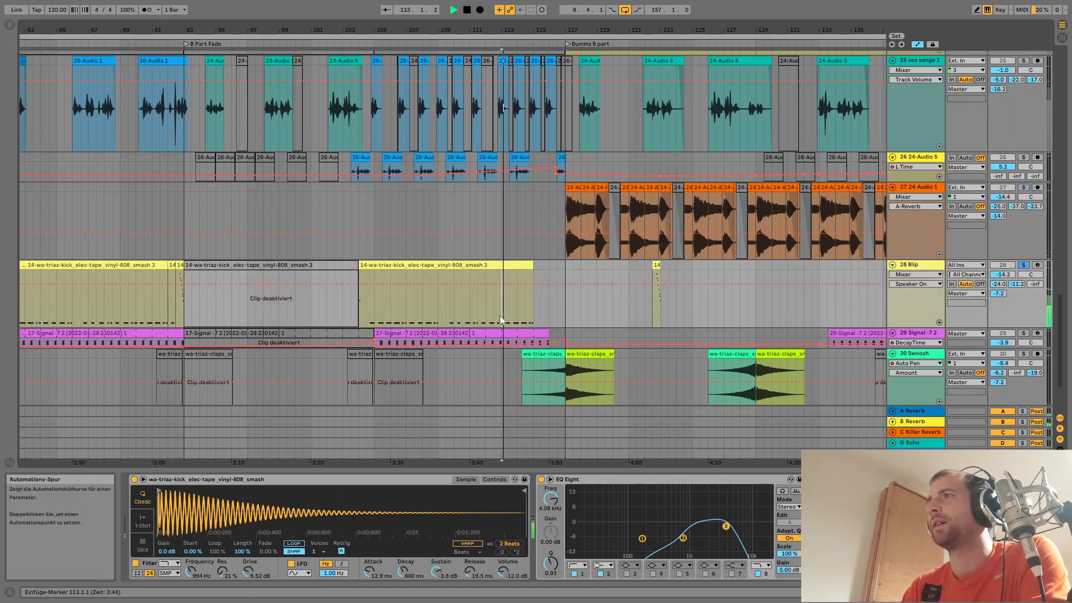
Solo the Signal -7 2 track, play it from bar 105, and show its devices
{"action": "left_click", "coordinate": [374, 307]}
{"action": "left_click", "coordinate": [1023, 333]}
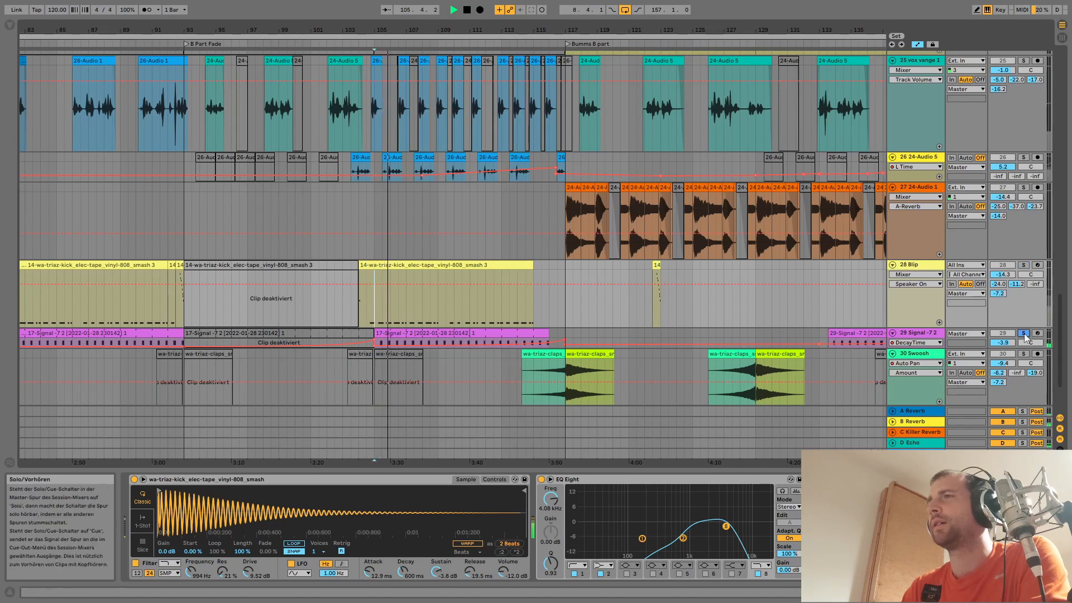
{"action": "left_click", "coordinate": [926, 334]}
{"action": "key", "text": "space"}
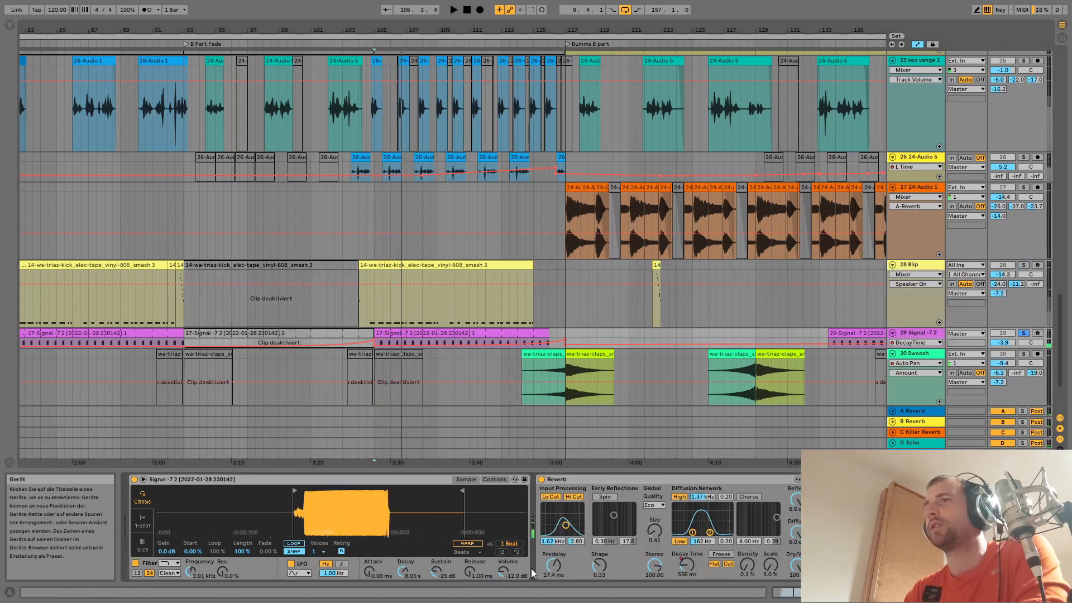
Lower the Reverb's Dry/Wet on the Signal -7 2 track while playing from bar 105
{"action": "key", "text": "space"}
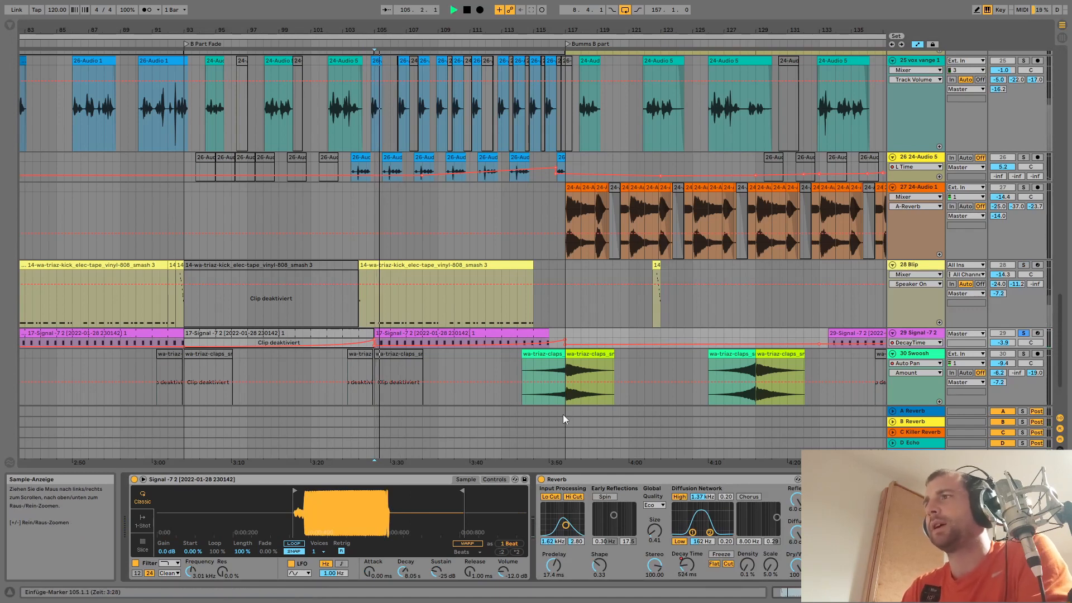
{"action": "left_click", "coordinate": [624, 480]}
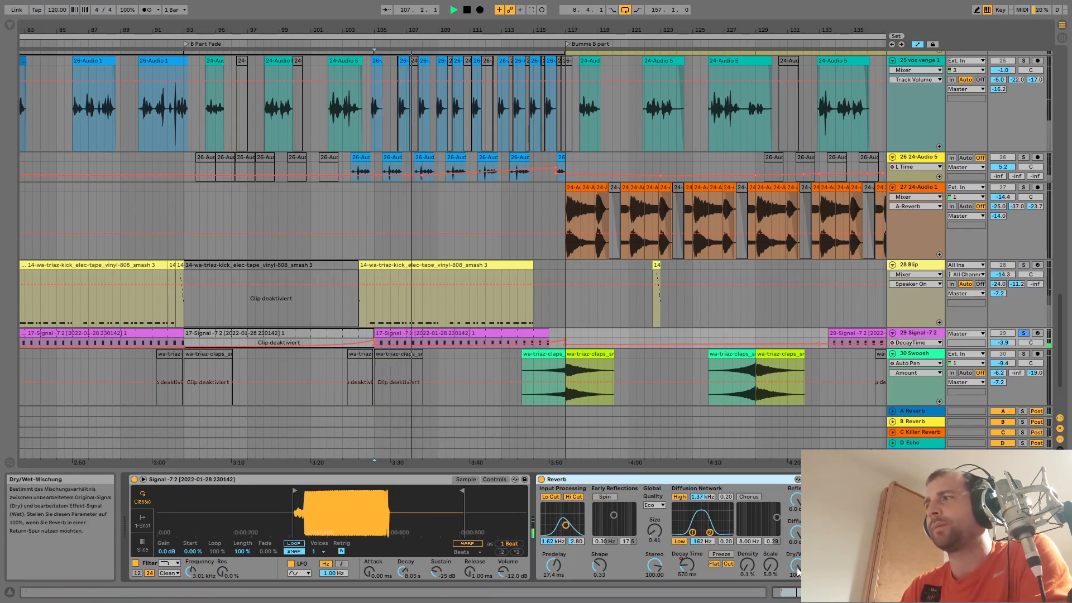
{"action": "left_click_drag", "start_coordinate": [796, 565], "coordinate": [796, 601]}
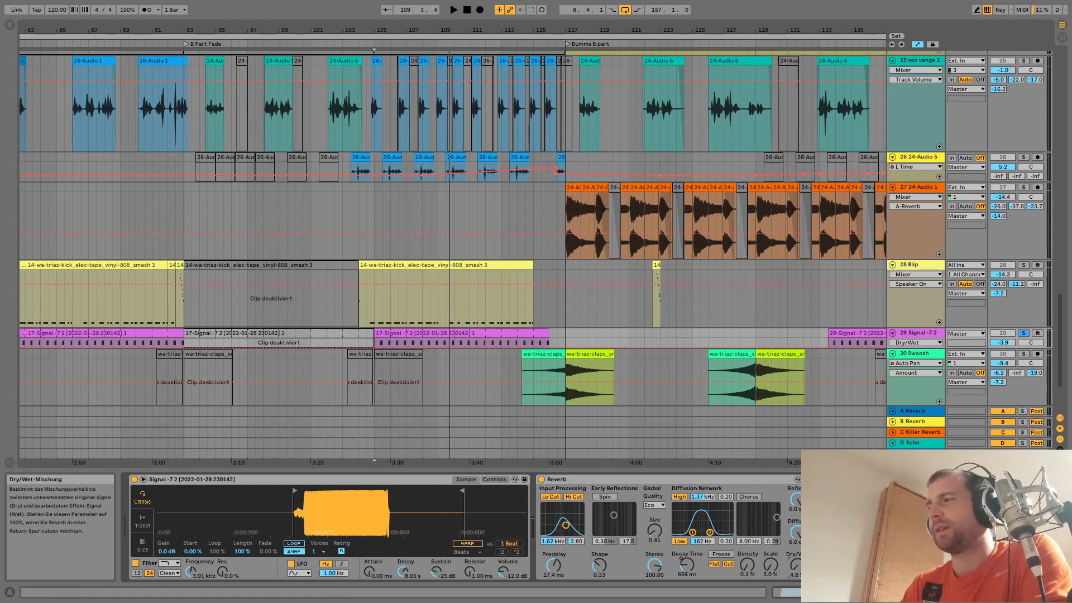
{"action": "key", "text": "space"}
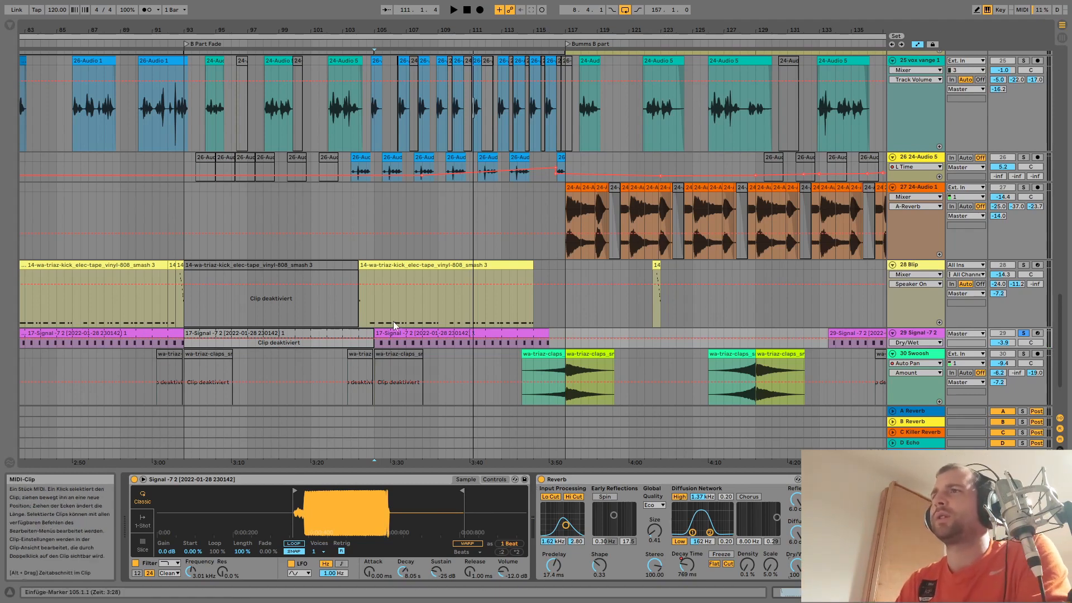
Solo the Blip, Signal -7 2 and 24-Audio 1 tracks together and play them from bars 105 and 109
{"action": "left_click", "coordinate": [374, 308]}
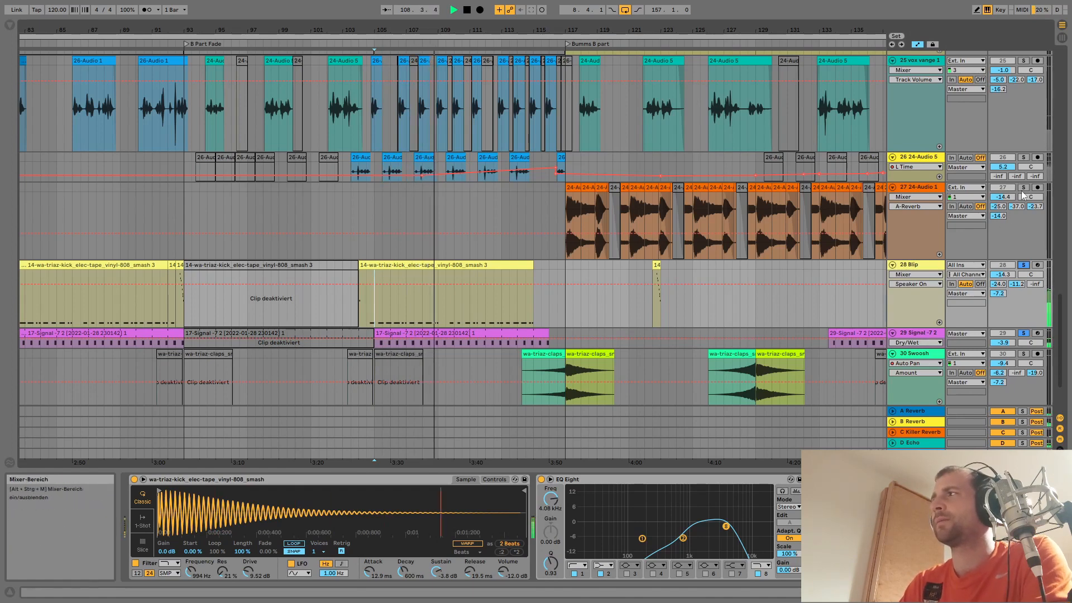
{"action": "left_click", "coordinate": [585, 188]}
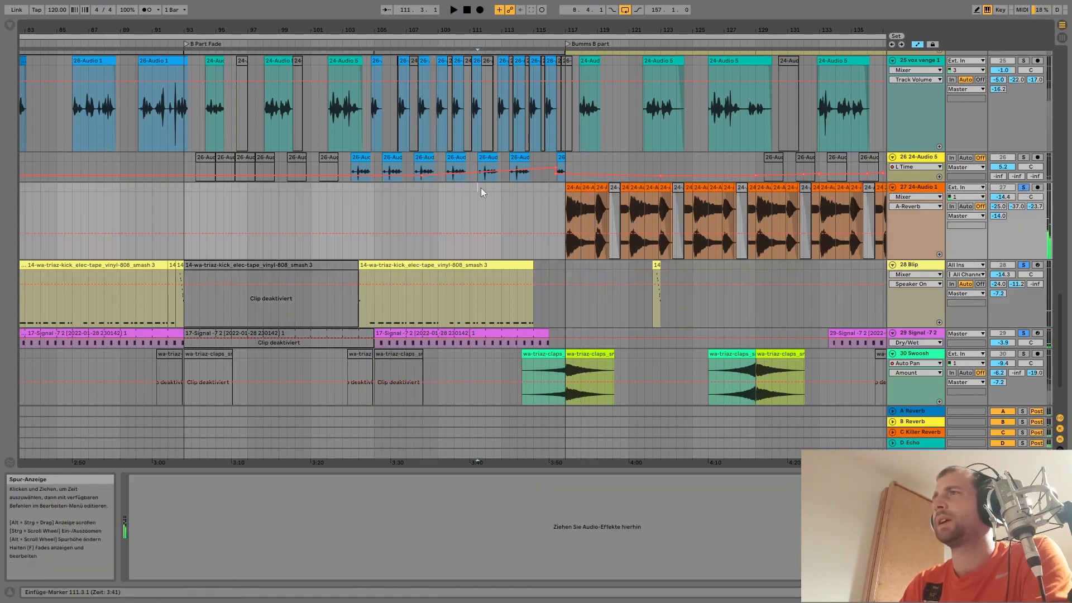
{"action": "left_click", "coordinate": [437, 206]}
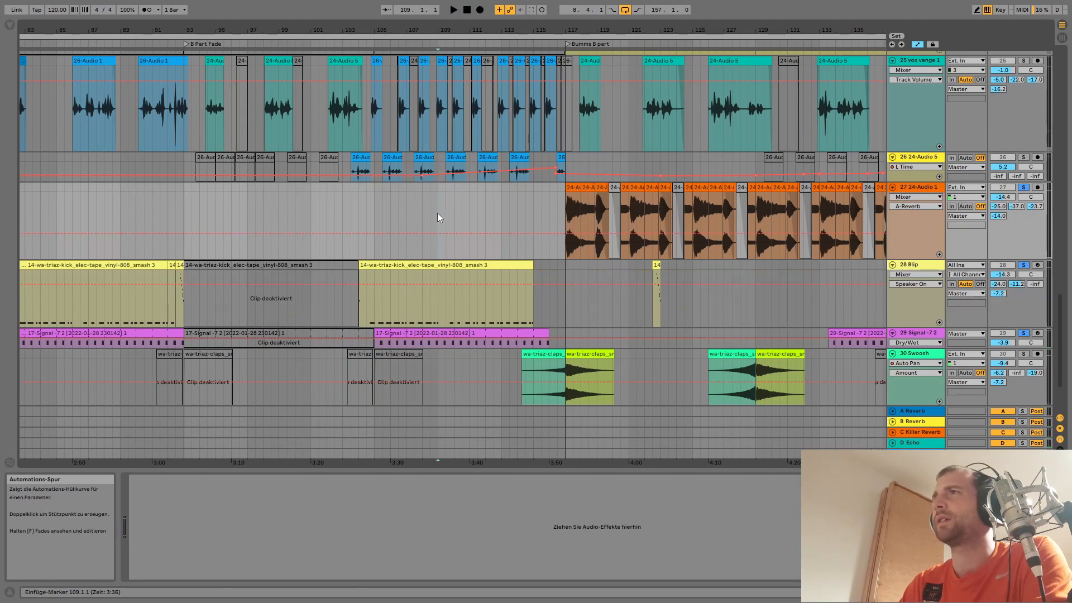
{"action": "scroll", "coordinate": [752, 144], "scroll_direction": "up", "scroll_amount": 2}
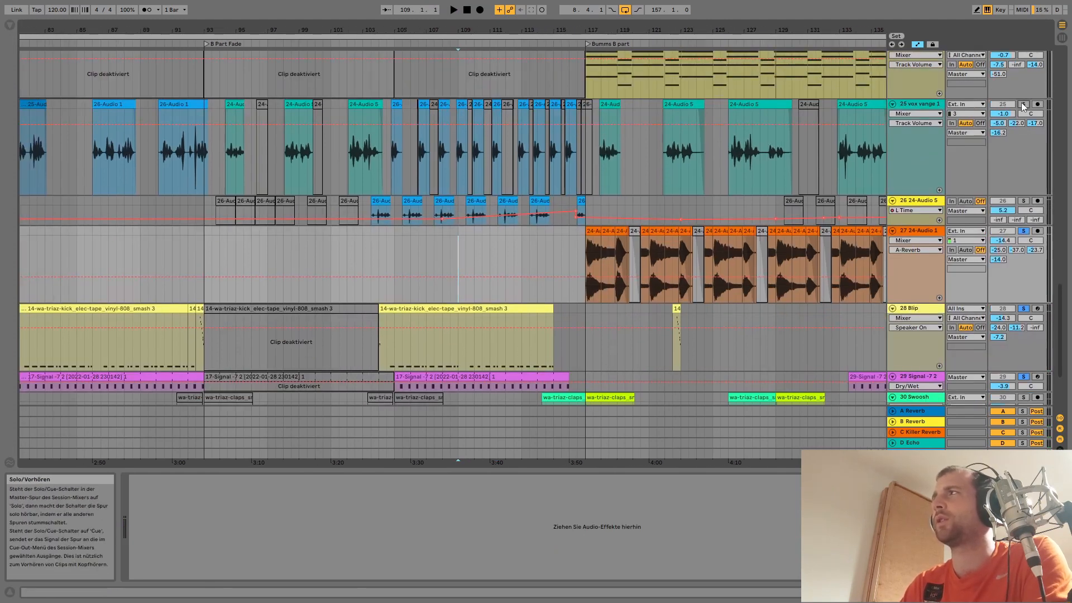
{"action": "key", "text": "space"}
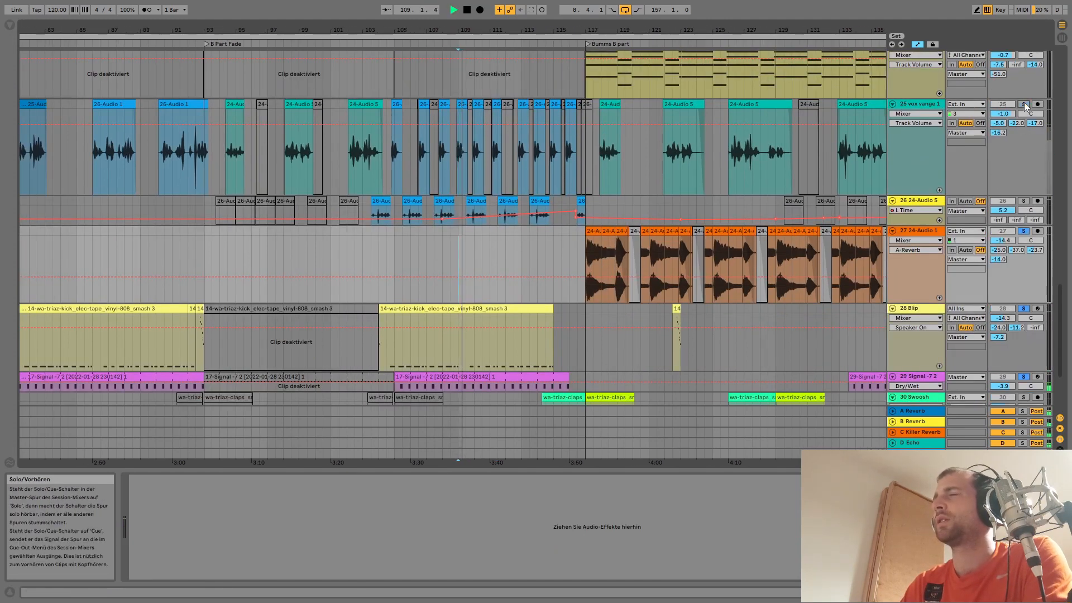
Solo the Swoosh, Noise Sweep and Swoosh 2 tracks together and play the transition into the Bumms B part from bar 114
{"action": "scroll", "coordinate": [531, 290], "scroll_direction": "down", "scroll_amount": 6}
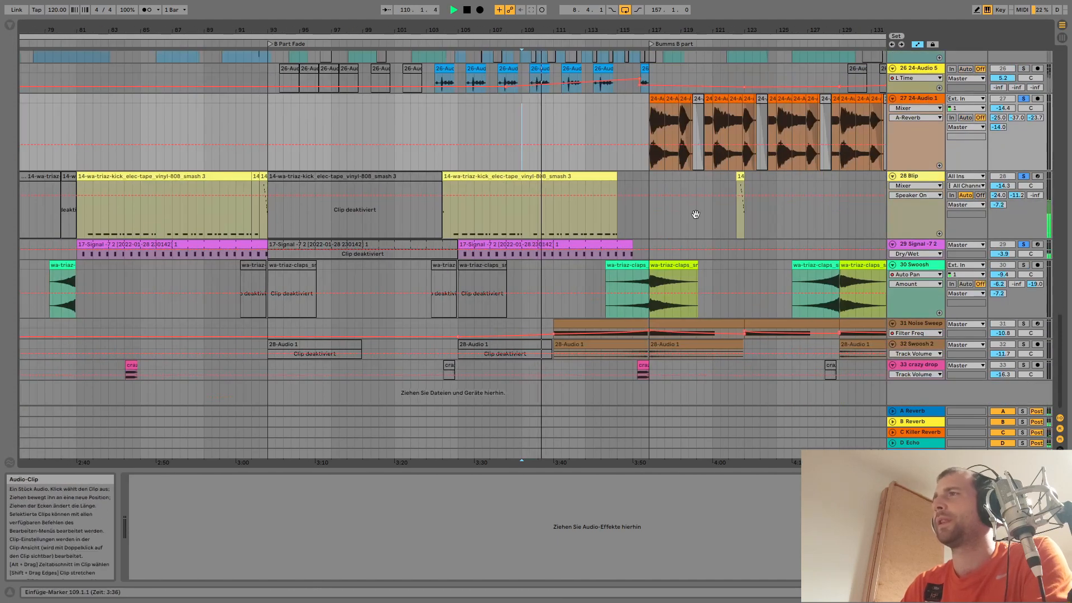
{"action": "left_click", "coordinate": [1023, 324]}
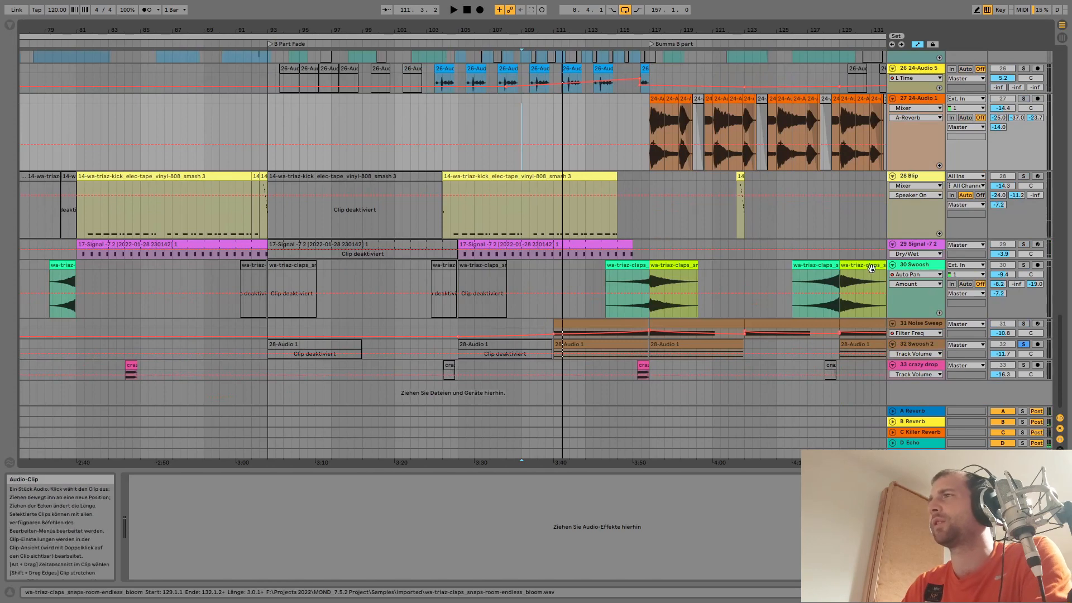
{"action": "left_click", "coordinate": [646, 267]}
{"action": "left_click", "coordinate": [645, 268]}
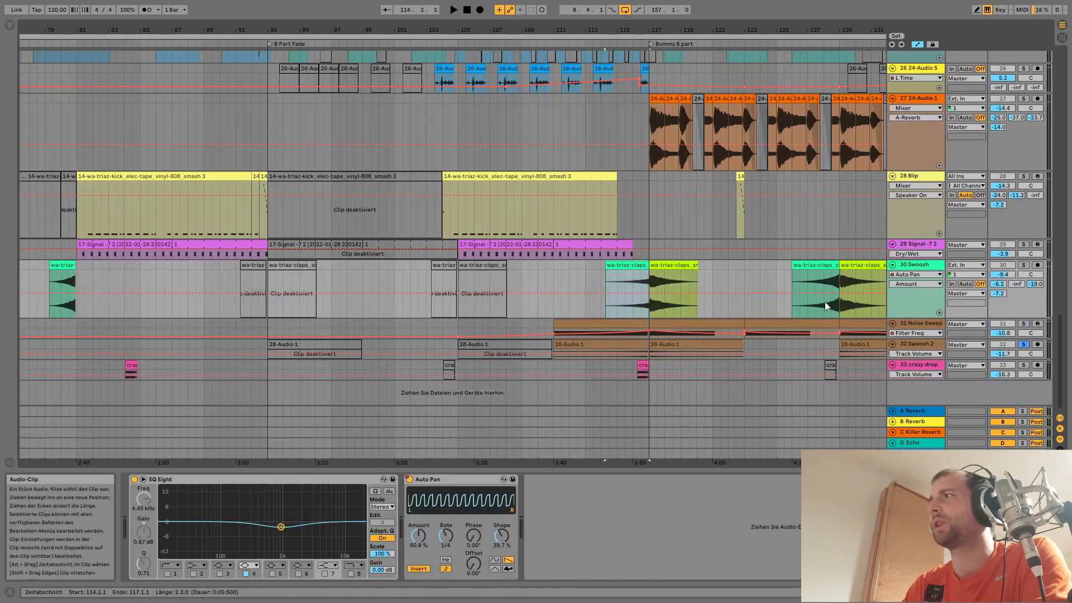
{"action": "left_click", "coordinate": [1023, 265]}
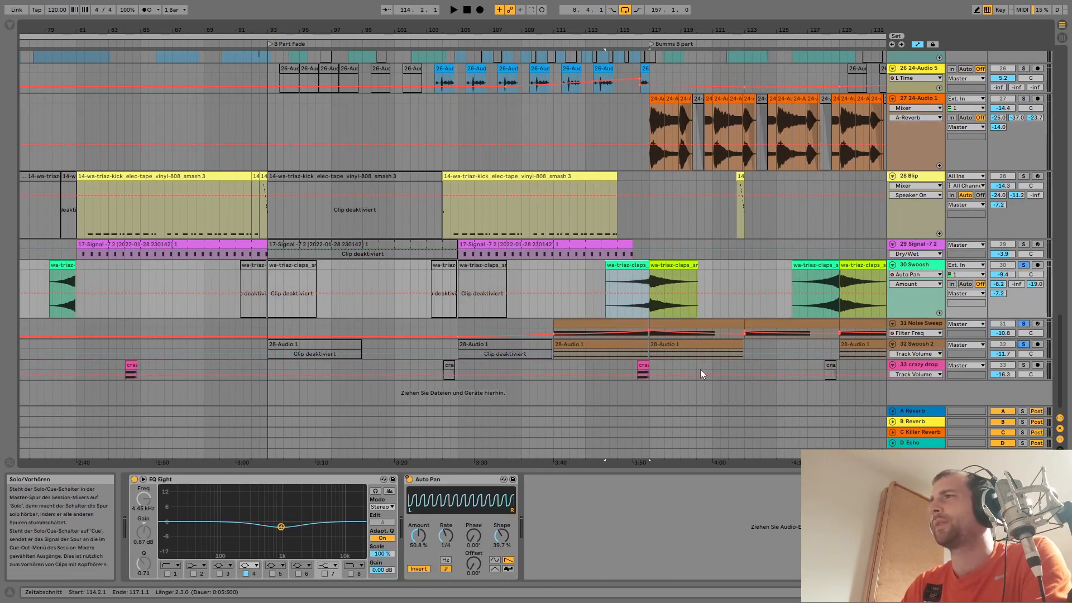
{"action": "left_click", "coordinate": [608, 277]}
{"action": "key", "text": "space"}
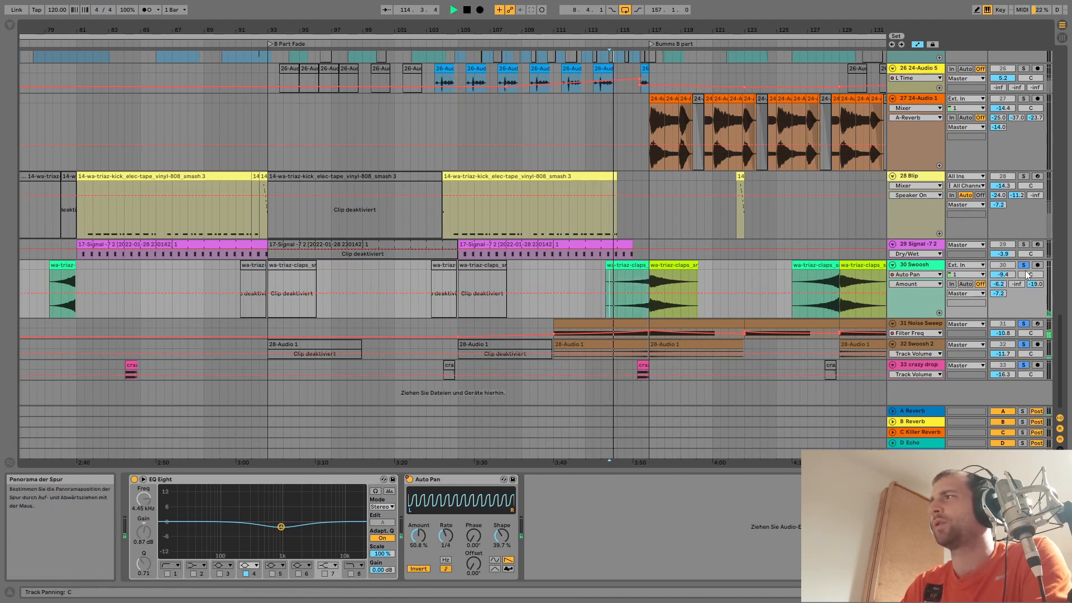
Stop playback, show the Noise Sweep track's devices, and display Operator's Filter Freq automation in the enlarged track
{"action": "left_click", "coordinate": [917, 326]}
{"action": "key", "text": "space"}
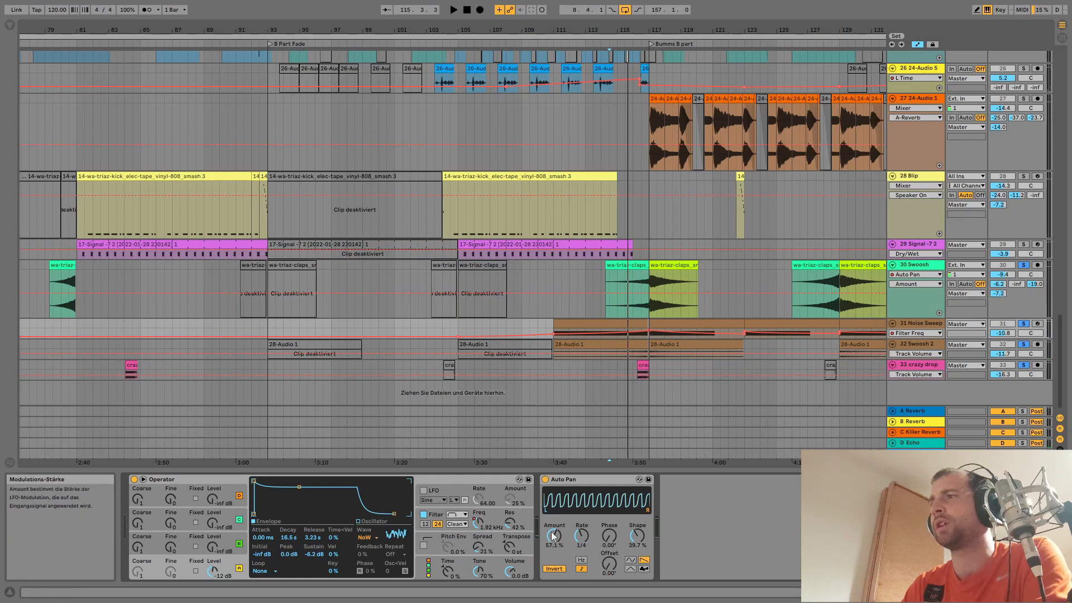
{"action": "left_click", "coordinate": [478, 523]}
{"action": "right_click", "coordinate": [477, 524]}
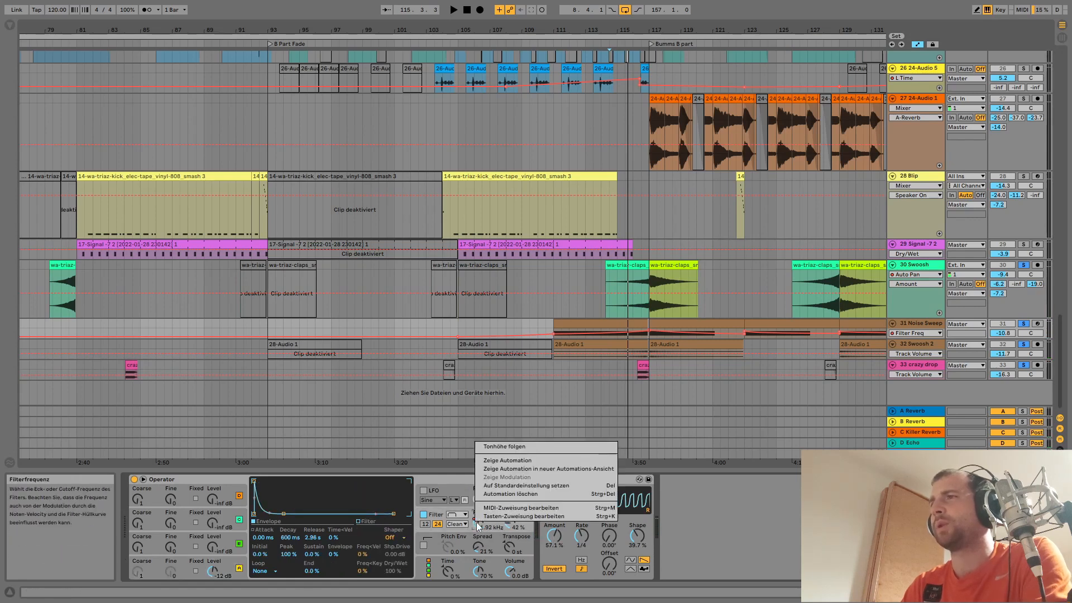
{"action": "left_click", "coordinate": [496, 469]}
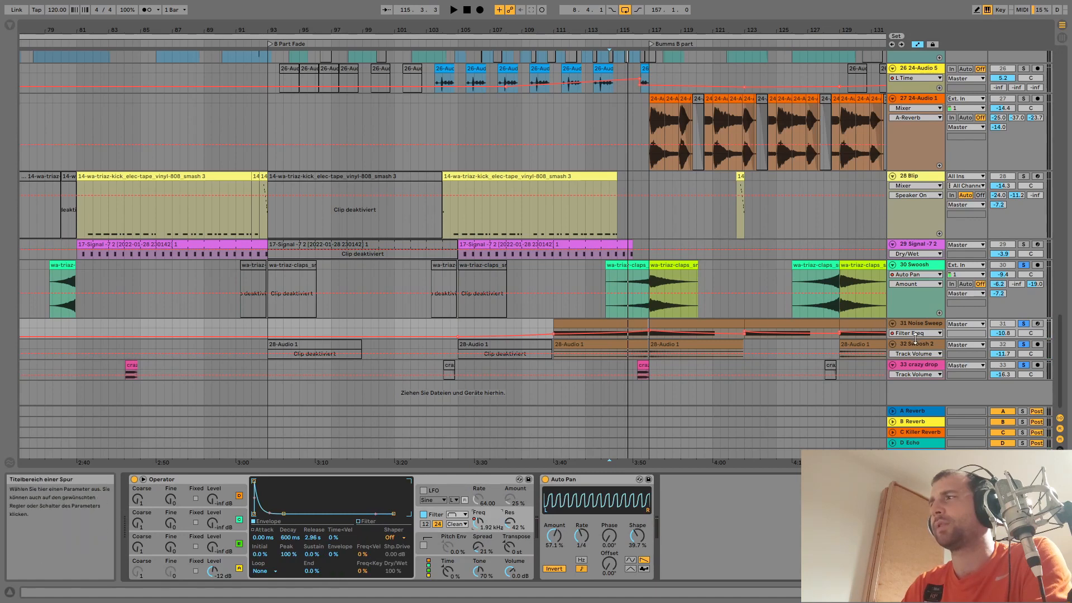
{"action": "scroll", "coordinate": [913, 385], "scroll_direction": "down", "scroll_amount": 2}
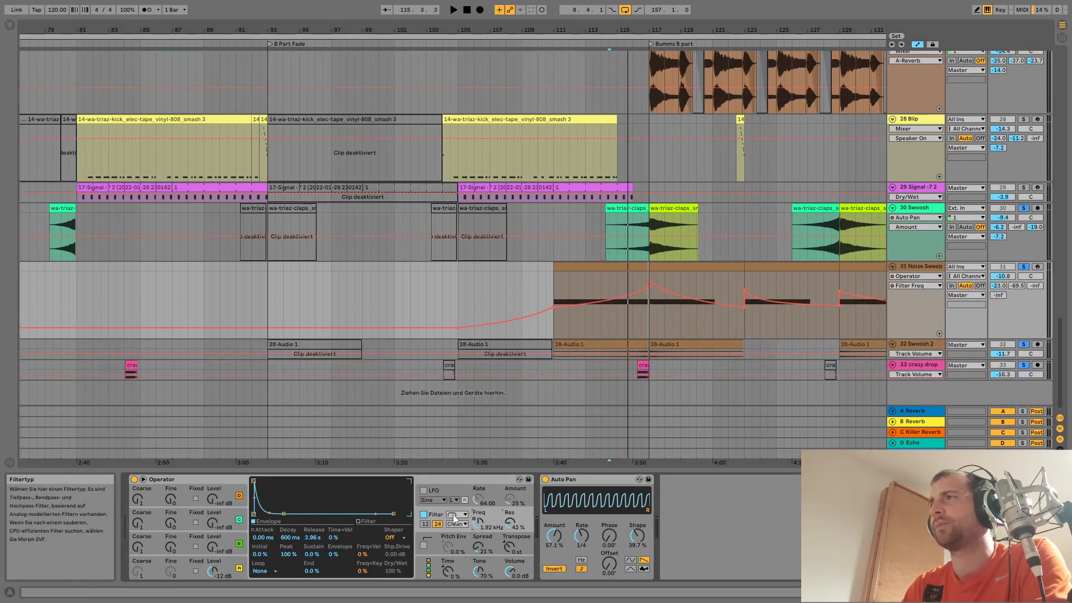
Check Operator's filter circuit options, keeping Clean, and highlight the Filter Freq automation from bar 111 to 117
{"action": "left_click", "coordinate": [458, 526]}
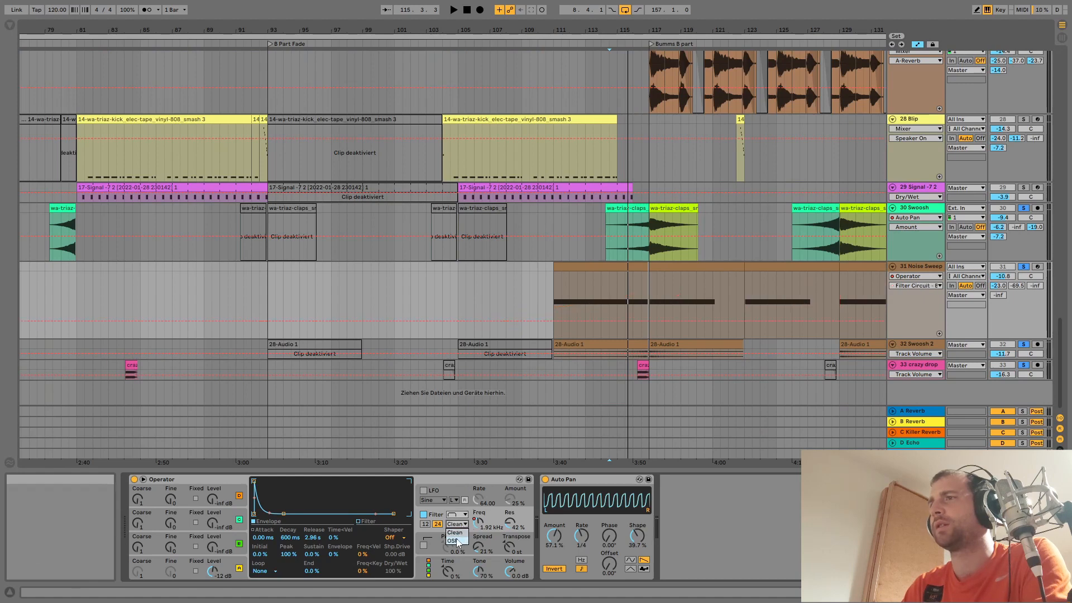
{"action": "left_click", "coordinate": [456, 533]}
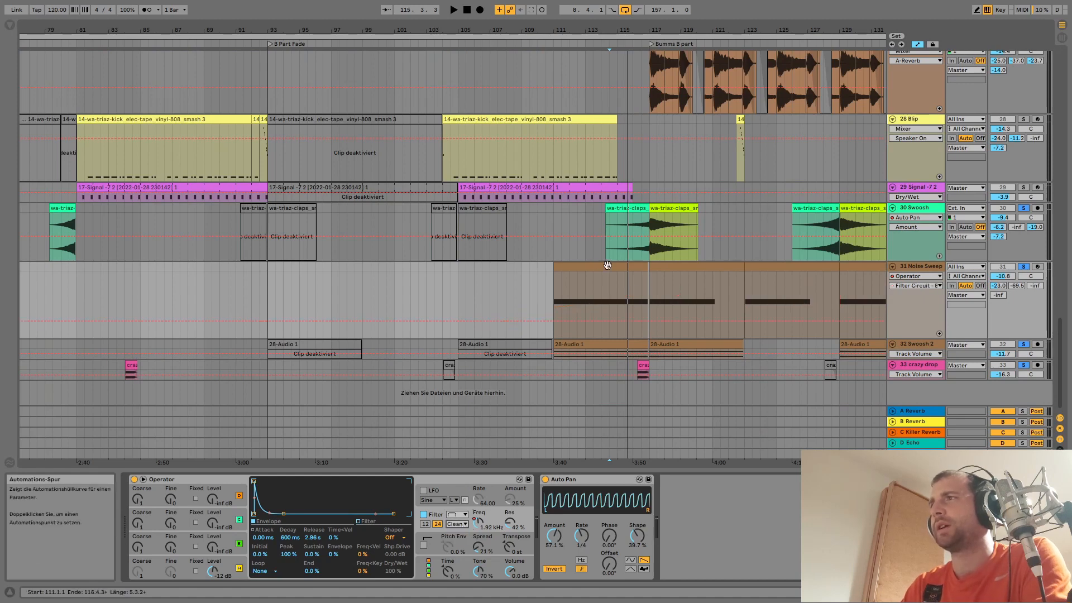
{"action": "left_click", "coordinate": [479, 523]}
{"action": "left_click_drag", "start_coordinate": [552, 323], "coordinate": [647, 306]}
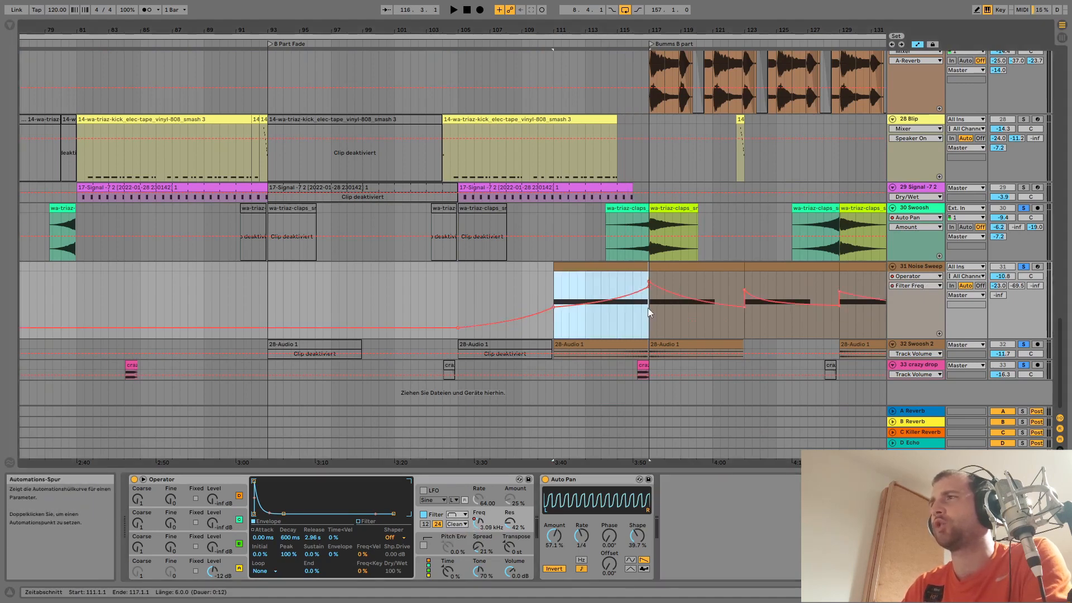
Solo only the Noise Sweep track, play its filter sweep from bar 111, and inspect the automation peak at bar 117
{"action": "left_click", "coordinate": [554, 320]}
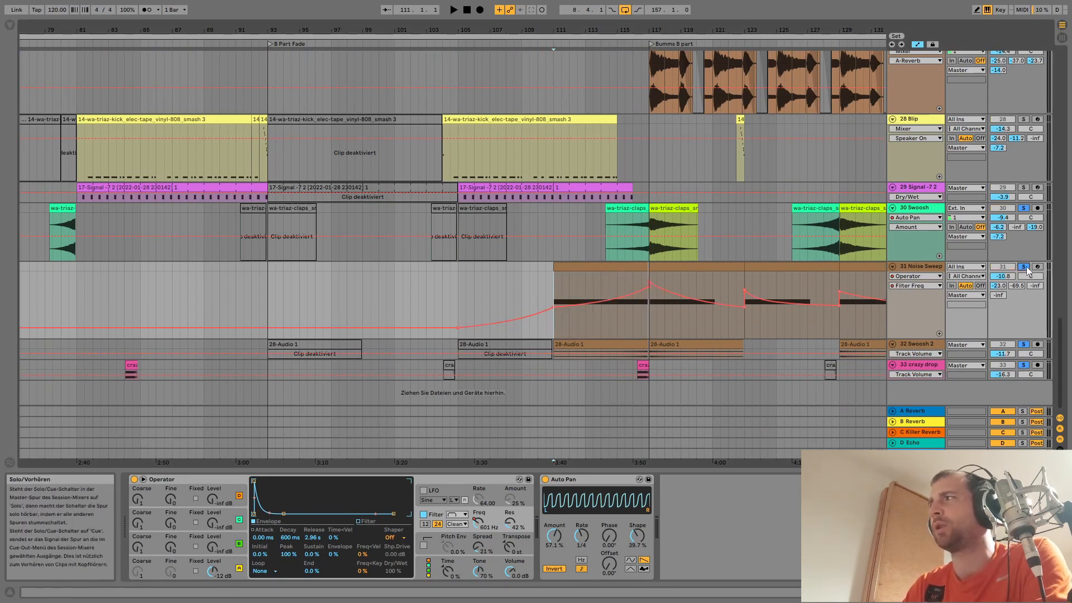
{"action": "key", "text": "space"}
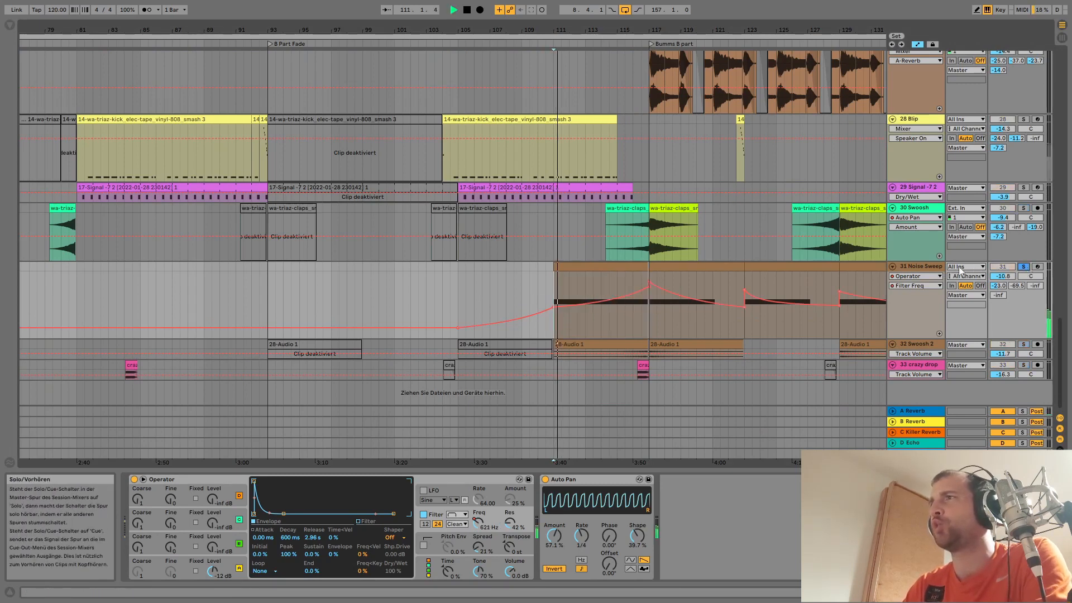
{"action": "left_click", "coordinate": [617, 313]}
{"action": "left_click", "coordinate": [645, 303]}
{"action": "scroll", "coordinate": [645, 302], "scroll_direction": "up", "scroll_amount": 3}
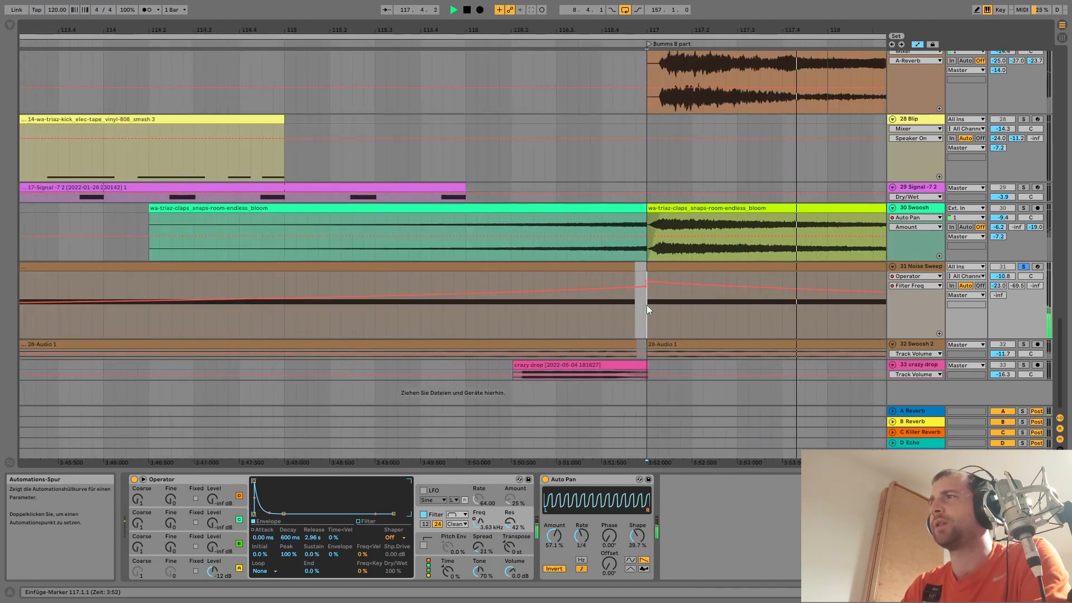
{"action": "scroll", "coordinate": [646, 305], "scroll_direction": "up", "scroll_amount": 5}
{"action": "key", "text": "space"}
Enlarge the Swoosh 2 track, solo it alone, and play it from bar 117
{"action": "mouse_move", "coordinate": [646, 288]}
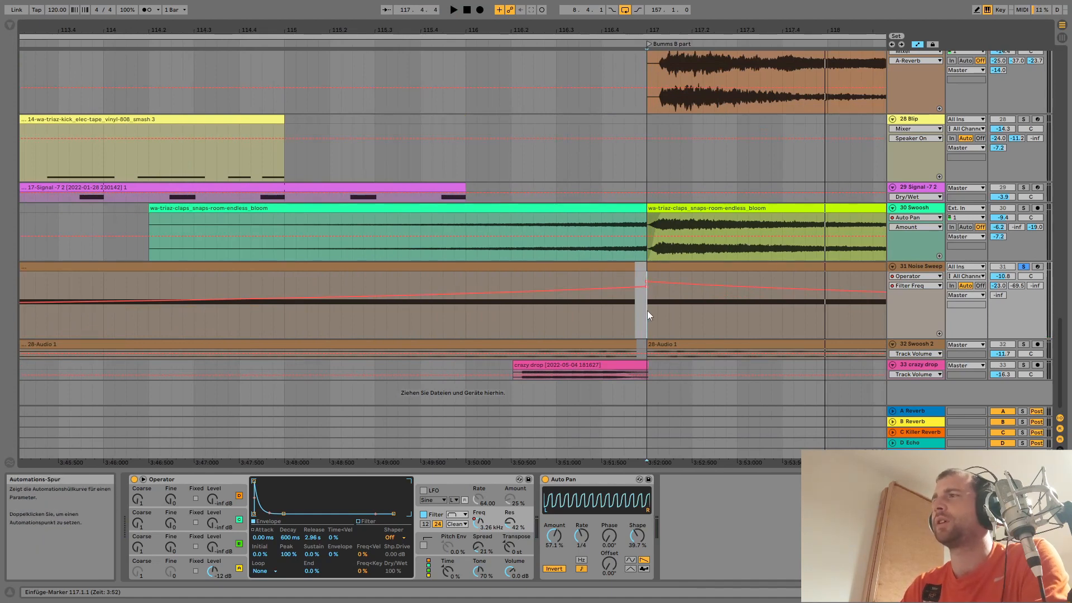
{"action": "left_click_drag", "start_coordinate": [916, 359], "coordinate": [917, 444]}
{"action": "scroll", "coordinate": [785, 317], "scroll_direction": "down", "scroll_amount": 3}
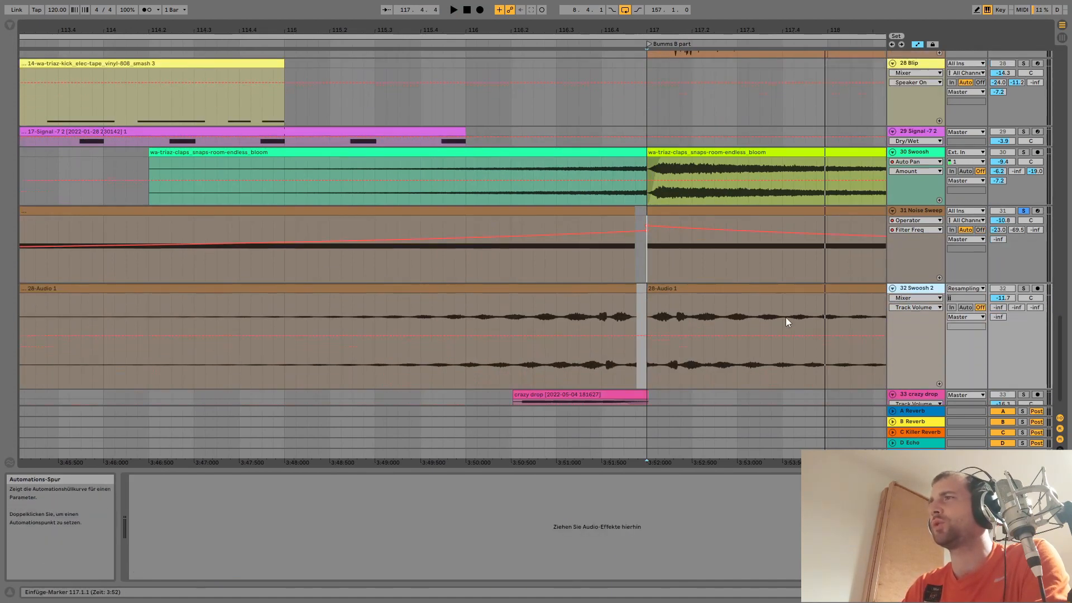
{"action": "left_click", "coordinate": [1023, 259]}
{"action": "key", "text": "space"}
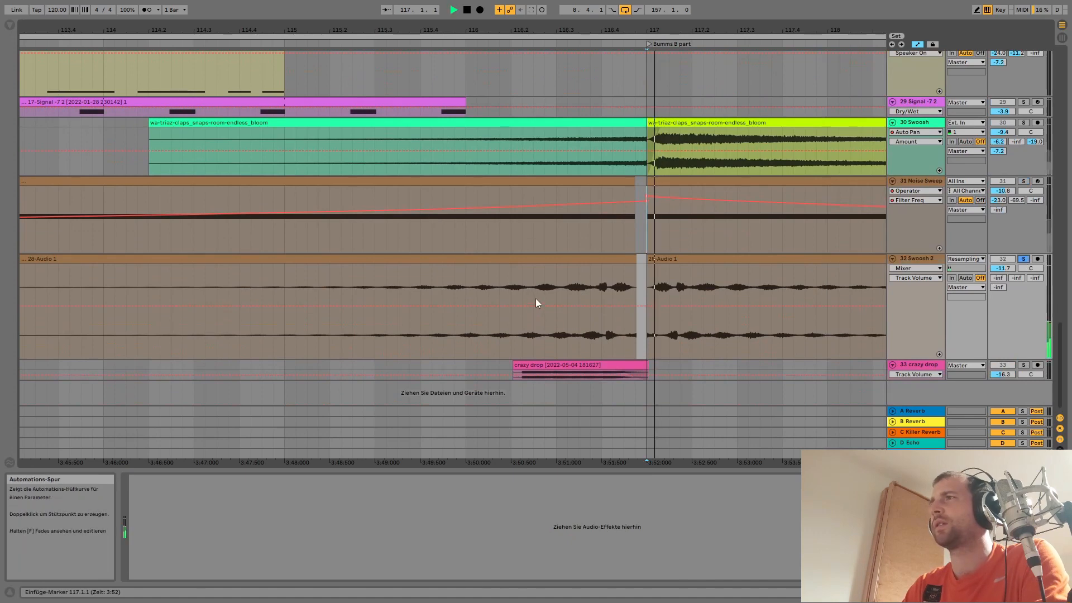
Play Swoosh 2 from bar 115.3 and examine how its 28-Audio 1 clips are placed across the arrangement
{"action": "scroll", "coordinate": [485, 301], "scroll_direction": "down", "scroll_amount": 3}
{"action": "left_click", "coordinate": [435, 291]}
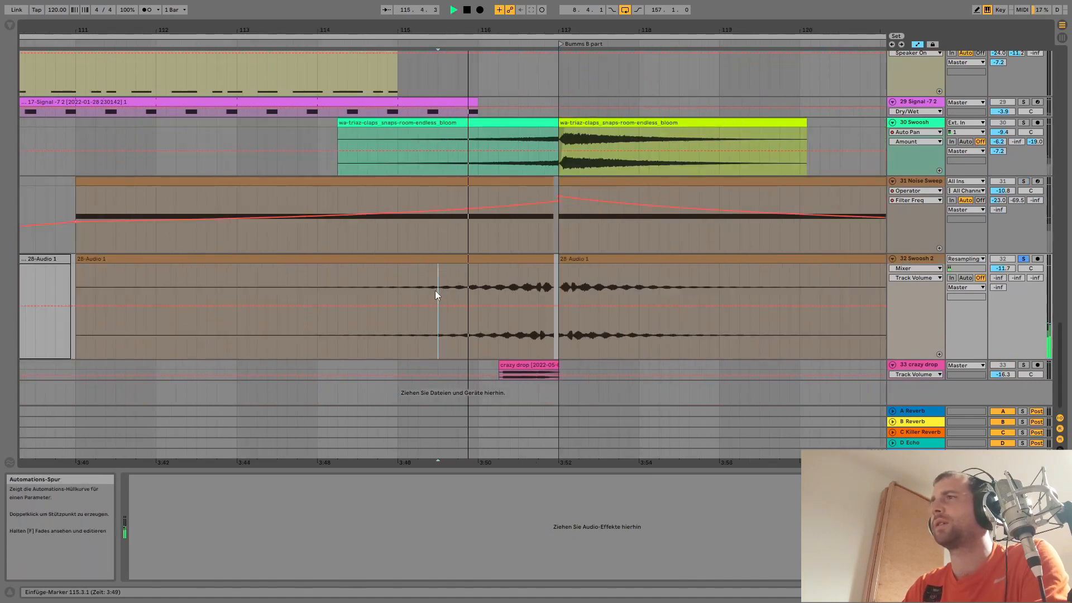
{"action": "scroll", "coordinate": [435, 292], "scroll_direction": "down", "scroll_amount": 3}
{"action": "scroll", "coordinate": [435, 291], "scroll_direction": "down", "scroll_amount": 3}
{"action": "scroll", "coordinate": [434, 290], "scroll_direction": "up", "scroll_amount": 2}
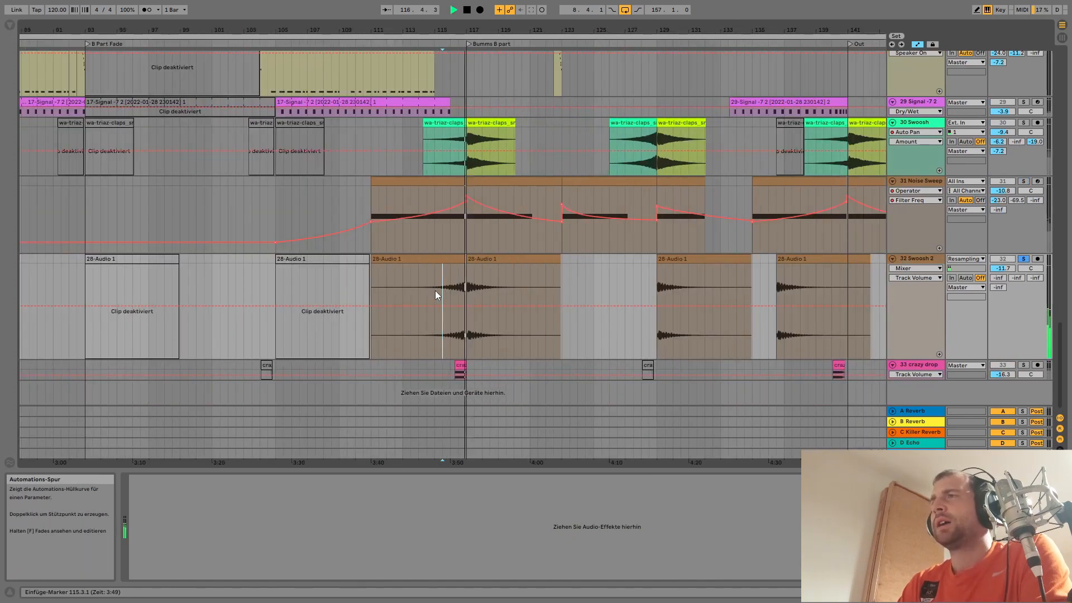
{"action": "scroll", "coordinate": [434, 290], "scroll_direction": "down", "scroll_amount": 2}
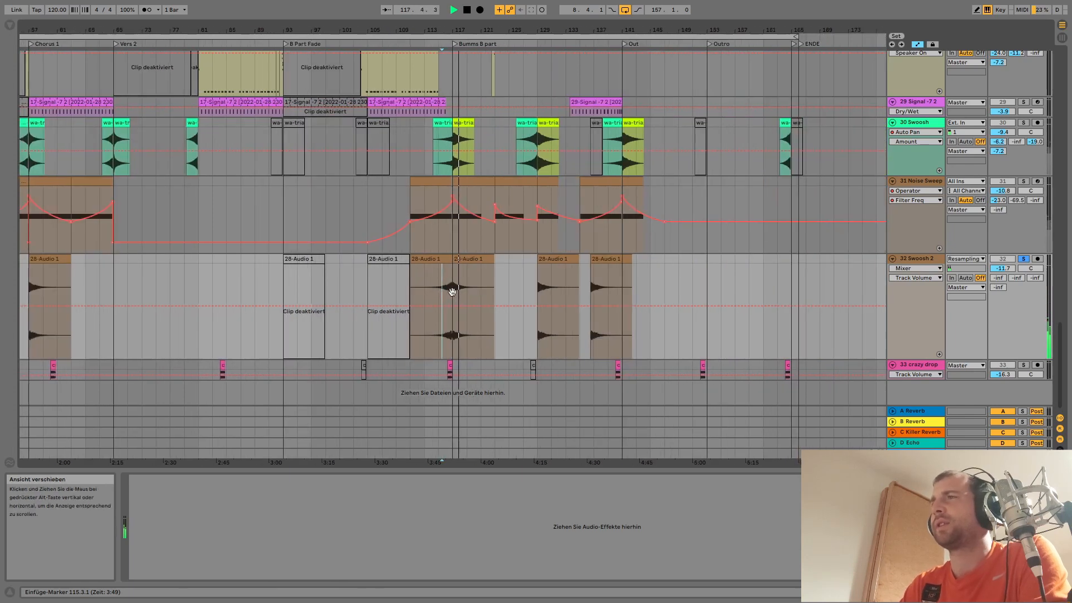
{"action": "scroll", "coordinate": [441, 281], "scroll_direction": "up", "scroll_amount": 2}
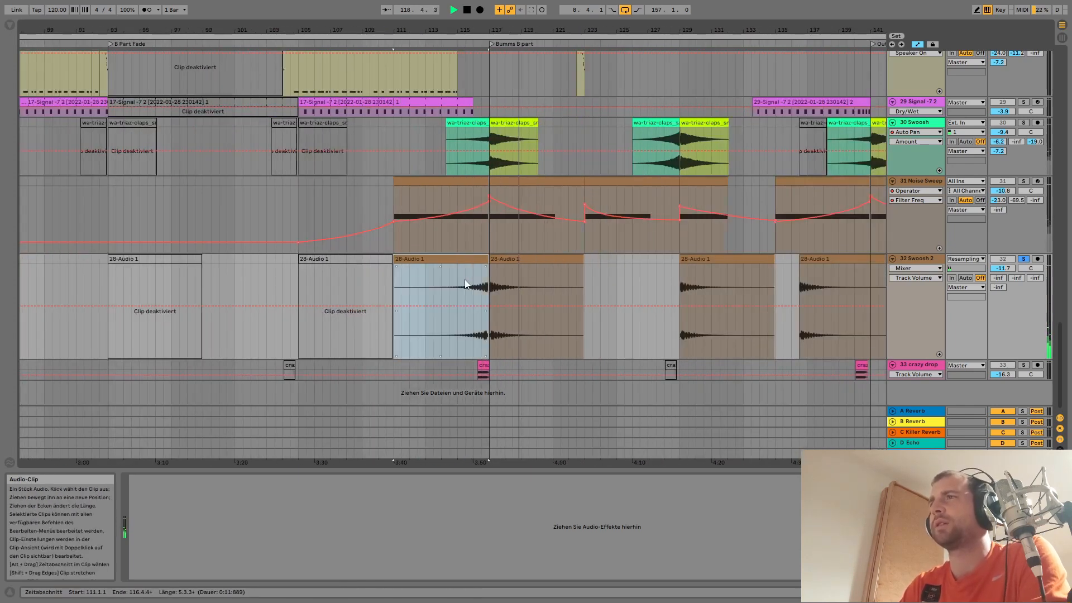
{"action": "scroll", "coordinate": [473, 332], "scroll_direction": "down", "scroll_amount": 2}
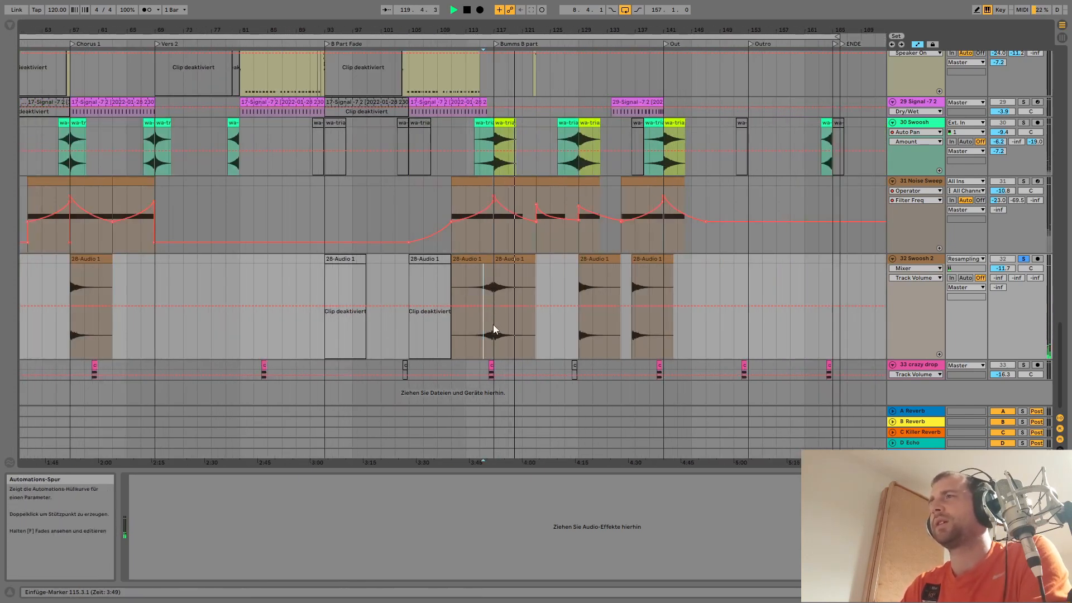
Solo the crazy drop track, play its clip before the Bumms B part, and enlarge the track to show the waveform
{"action": "left_click", "coordinate": [1023, 364]}
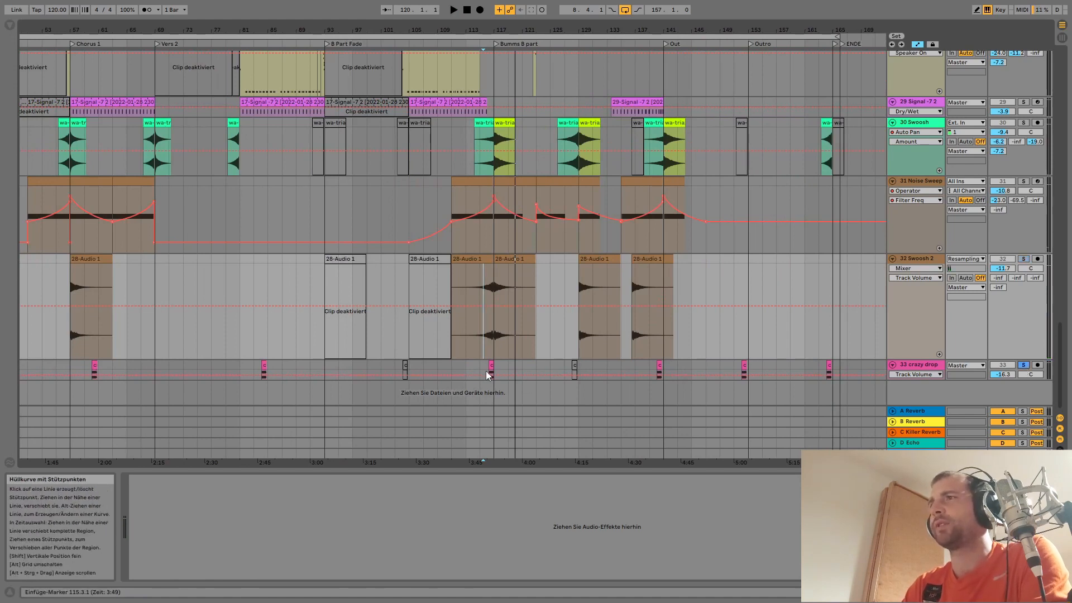
{"action": "left_click", "coordinate": [490, 365]}
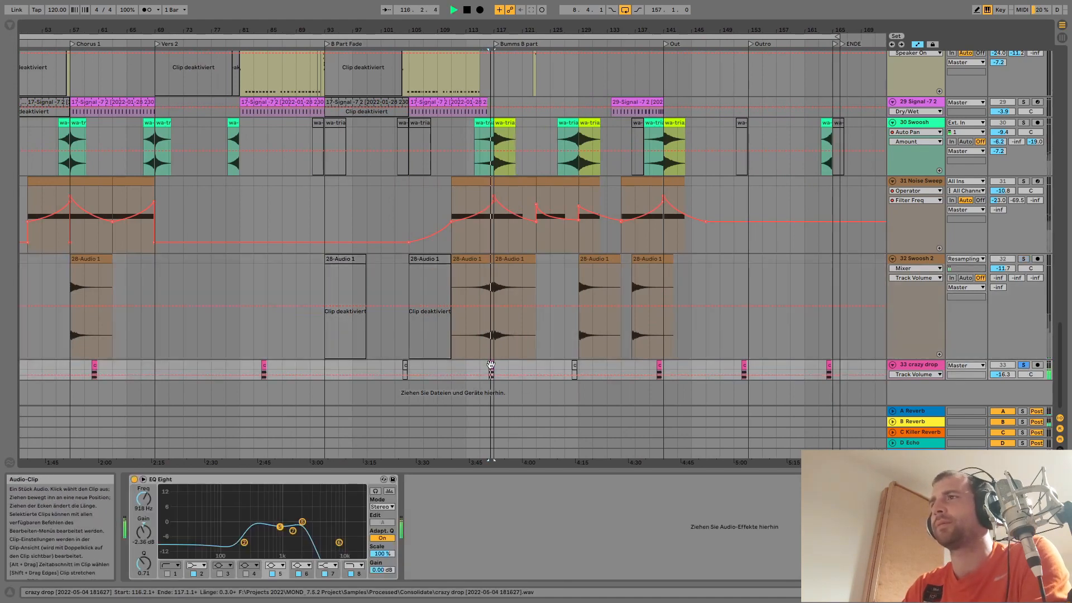
{"action": "key", "text": "z"}
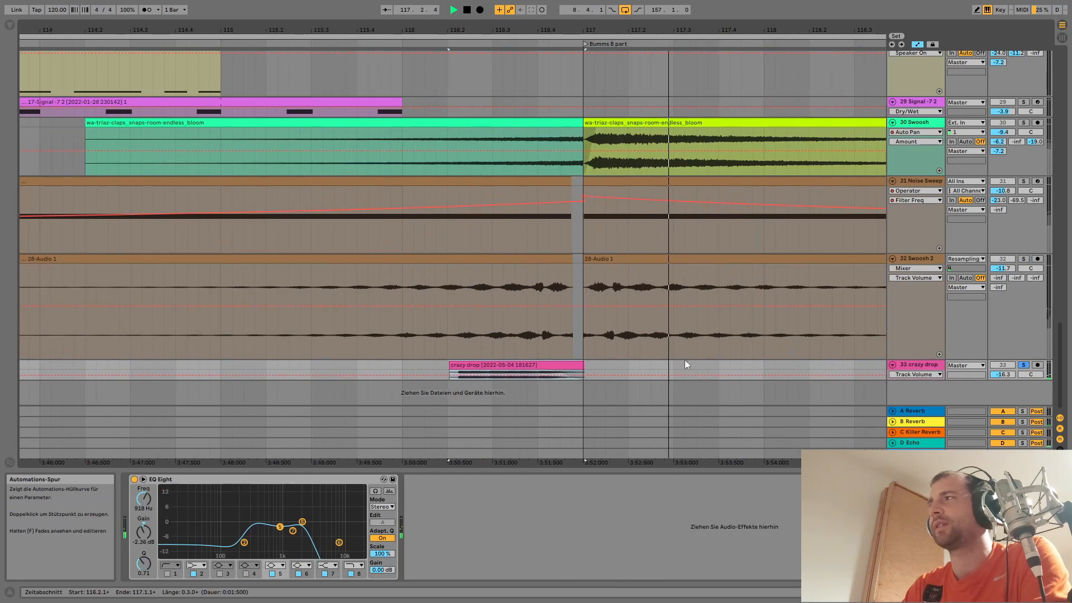
{"action": "left_click_drag", "start_coordinate": [928, 380], "coordinate": [916, 448]}
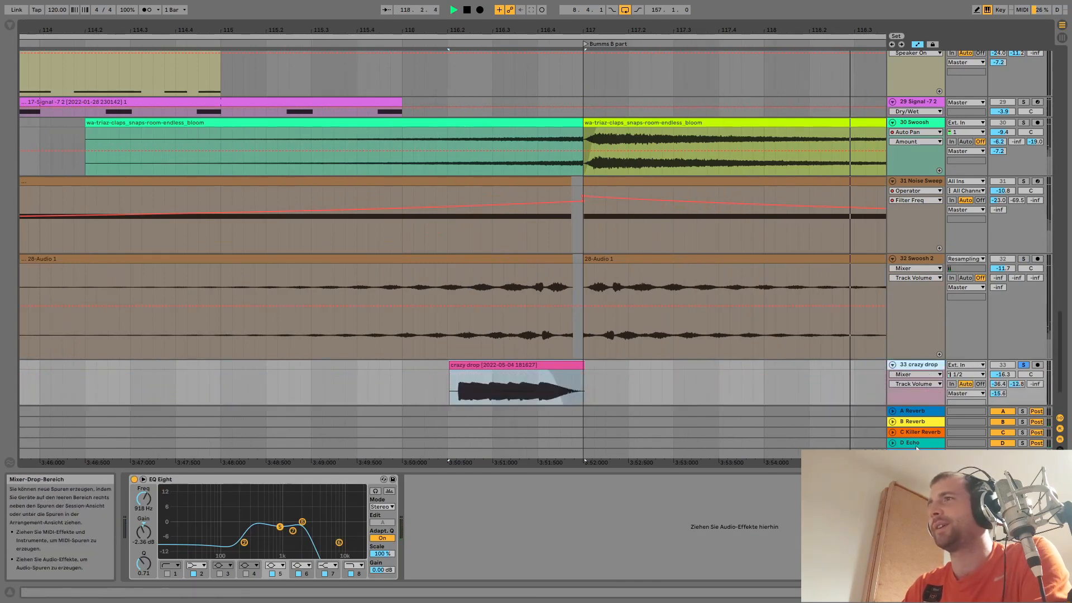
{"action": "scroll", "coordinate": [588, 298], "scroll_direction": "down", "scroll_amount": 3}
{"action": "scroll", "coordinate": [588, 298], "scroll_direction": "down", "scroll_amount": 10}
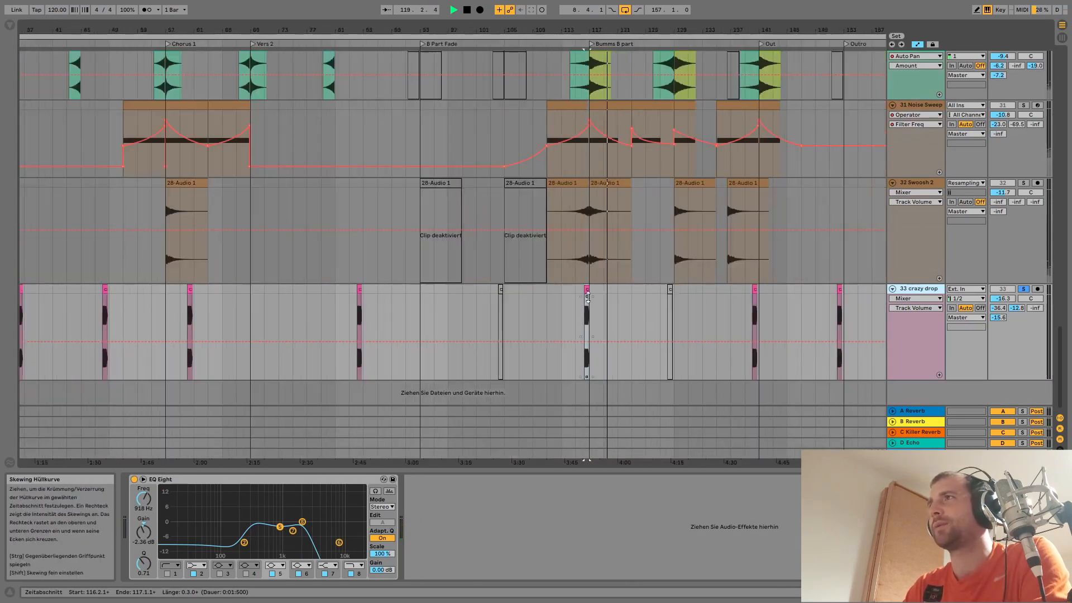
Solo the Blip track and play its short clip at bar 122.3 in the Bumms B part
{"action": "scroll", "coordinate": [559, 327], "scroll_direction": "up", "scroll_amount": 10}
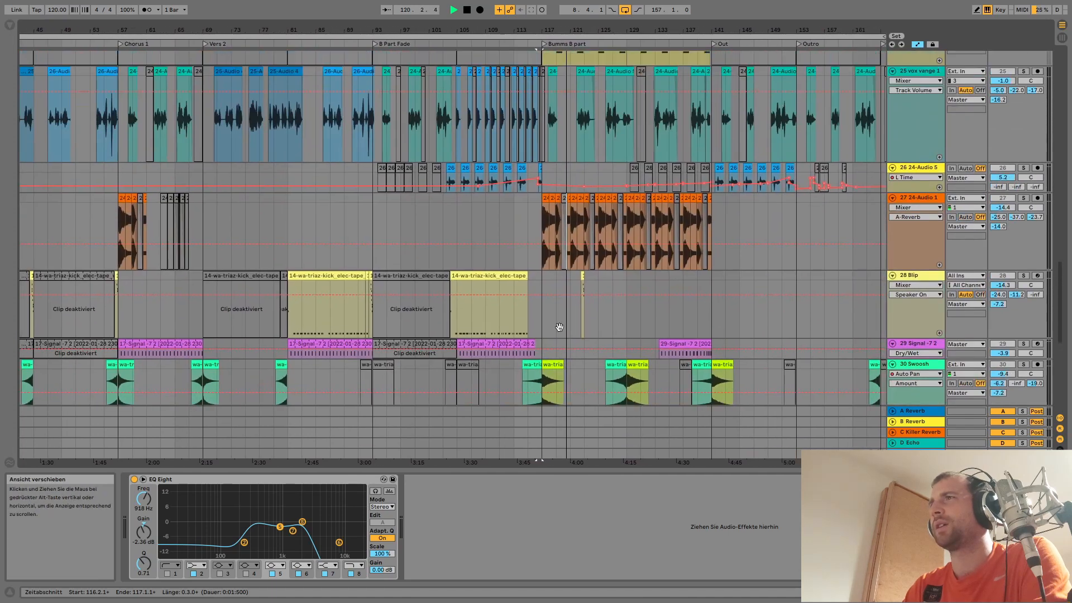
{"action": "key", "text": "space"}
{"action": "left_click", "coordinate": [582, 273]}
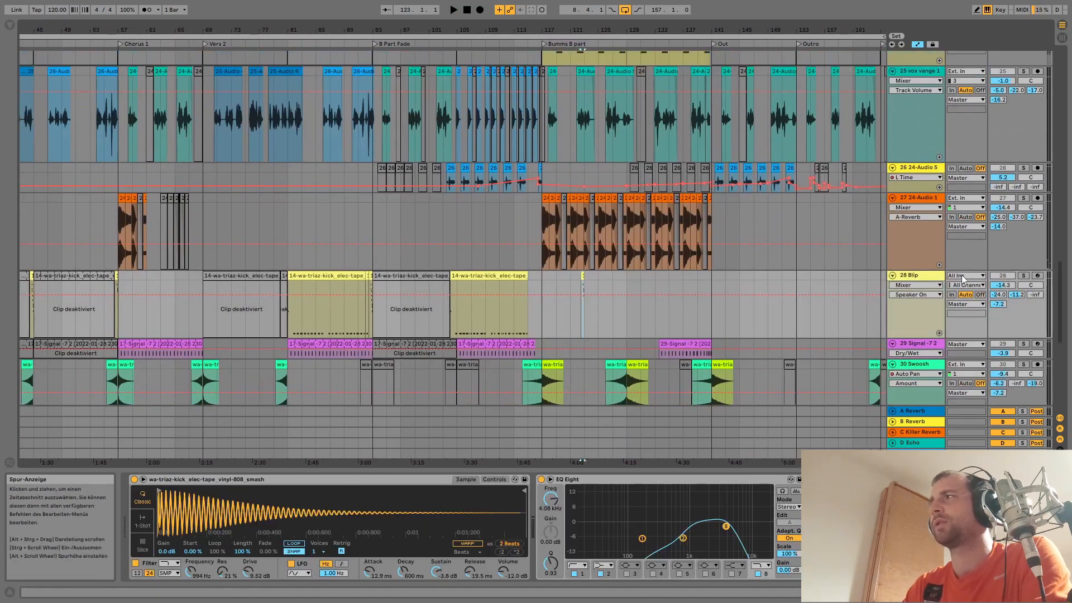
{"action": "left_click", "coordinate": [1023, 275]}
{"action": "key", "text": "space"}
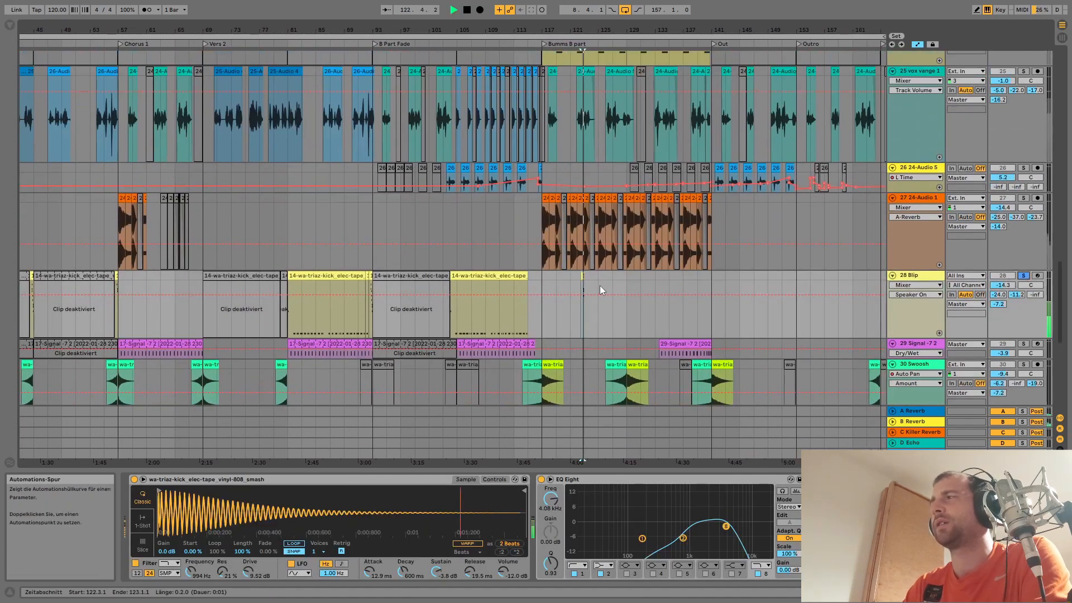
{"action": "key", "text": "space"}
{"action": "key", "text": "space"}
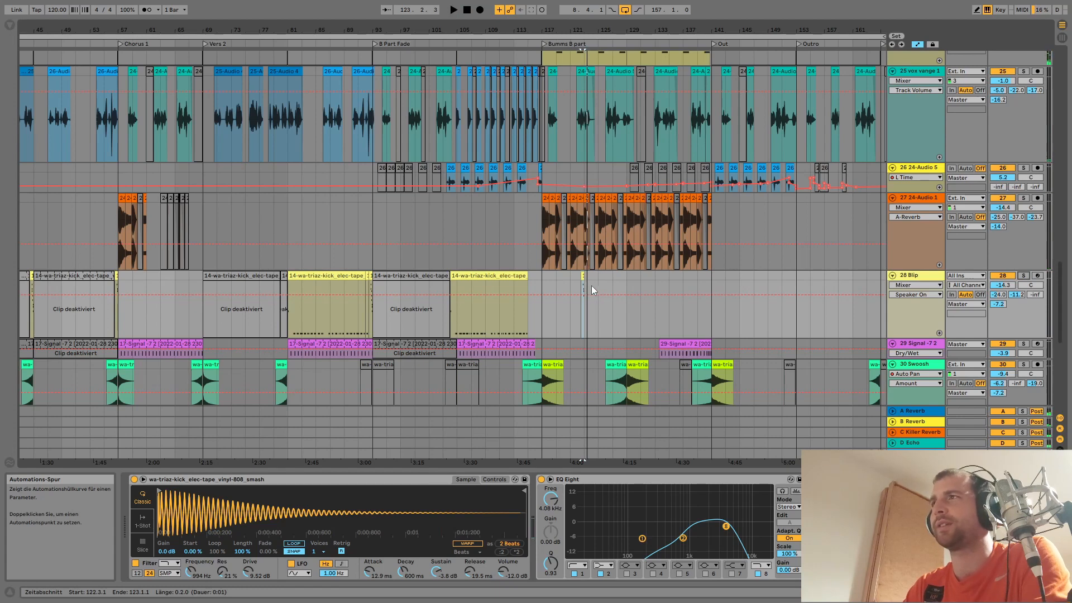
Play the short Blip clip within the full mix from bar 122.3, with and without the vox vange 1 track
{"action": "key", "text": "space"}
{"action": "key", "text": "space"}
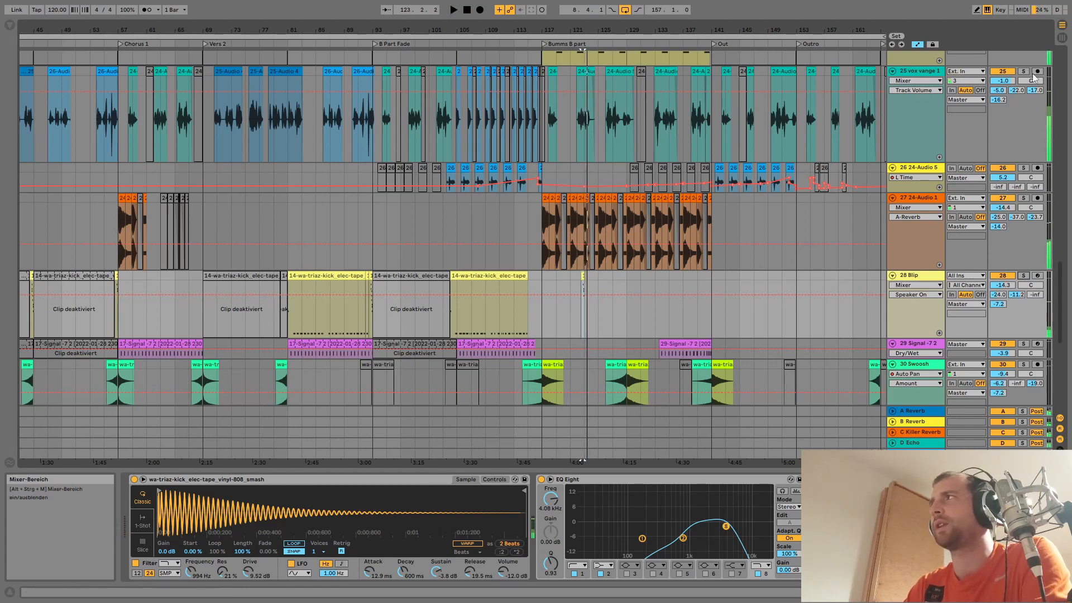
{"action": "left_click", "coordinate": [1003, 72]}
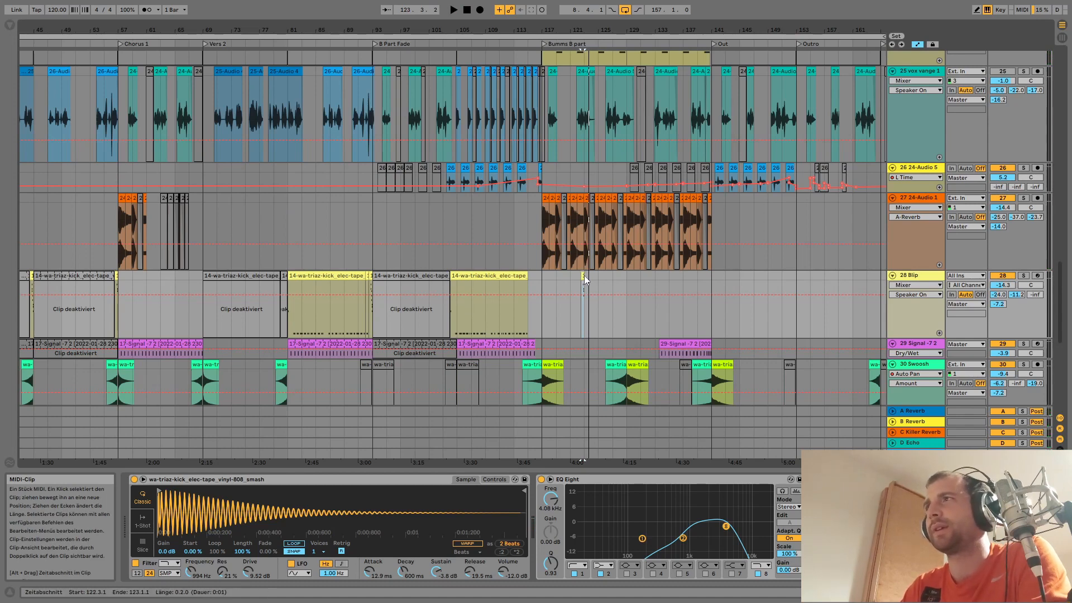
{"action": "key", "text": "space"}
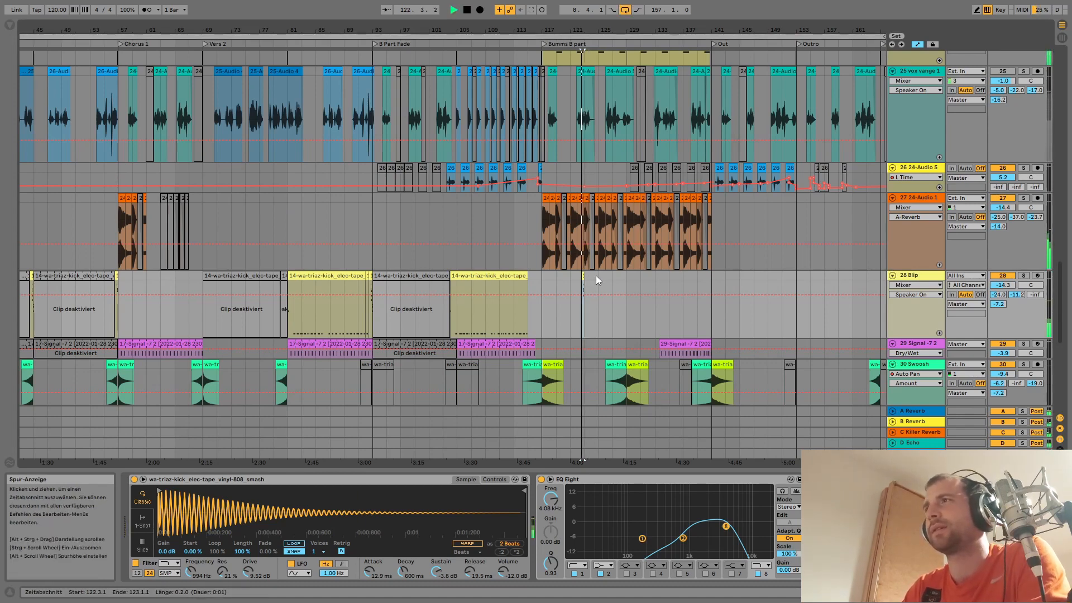
{"action": "key", "text": "space"}
{"action": "left_click", "coordinate": [596, 279]}
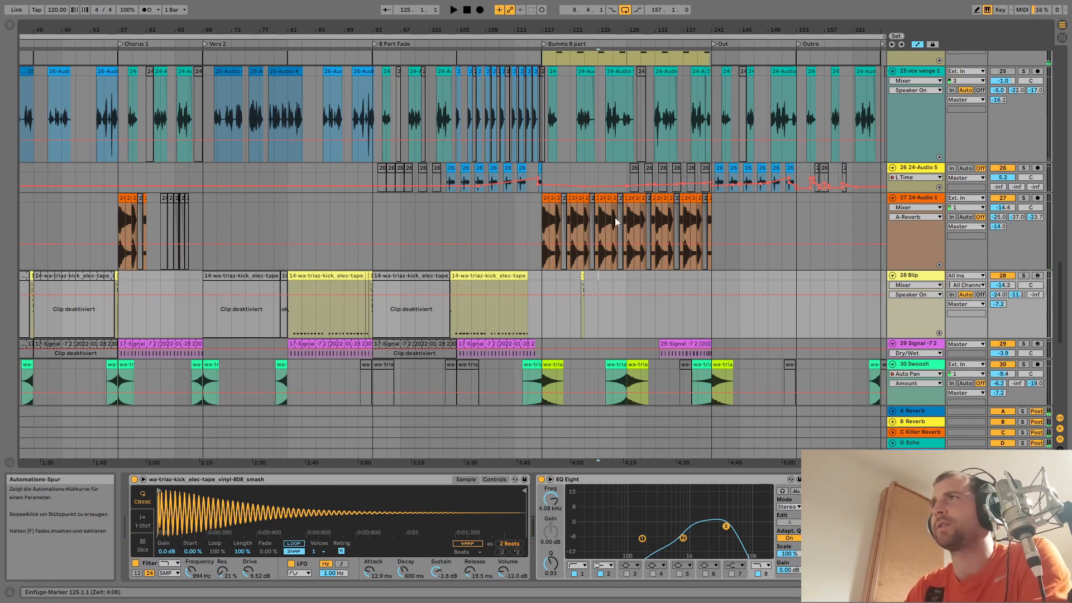
Switch vox vange 1 back on, show its devices, and zoom in on its first active 25-Audio 4 clip for playback
{"action": "scroll", "coordinate": [599, 266], "scroll_direction": "up", "scroll_amount": 5}
{"action": "left_click", "coordinate": [1009, 296]}
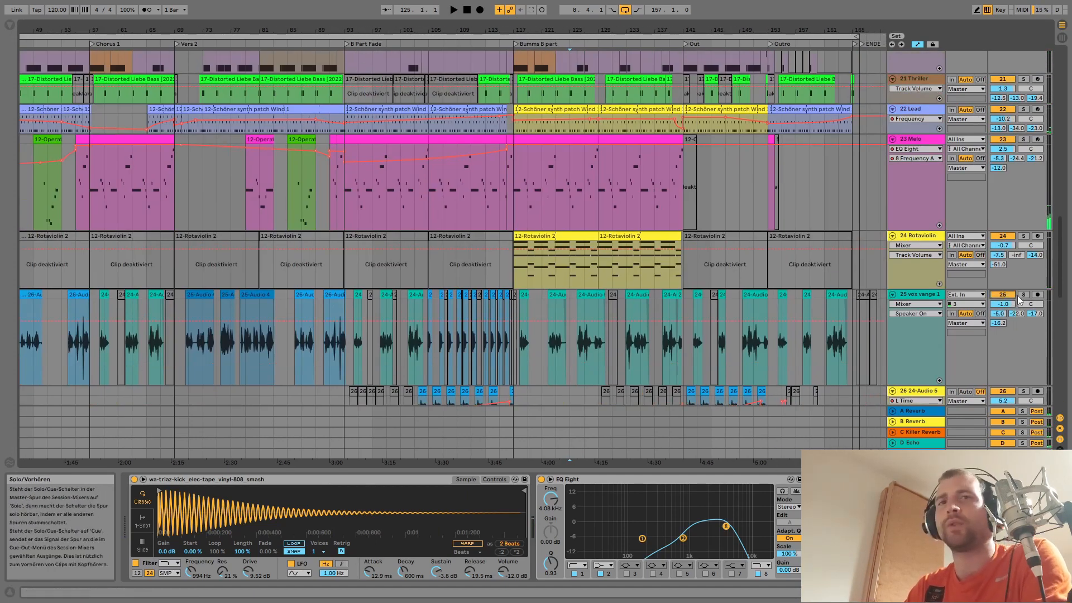
{"action": "left_click", "coordinate": [552, 296]}
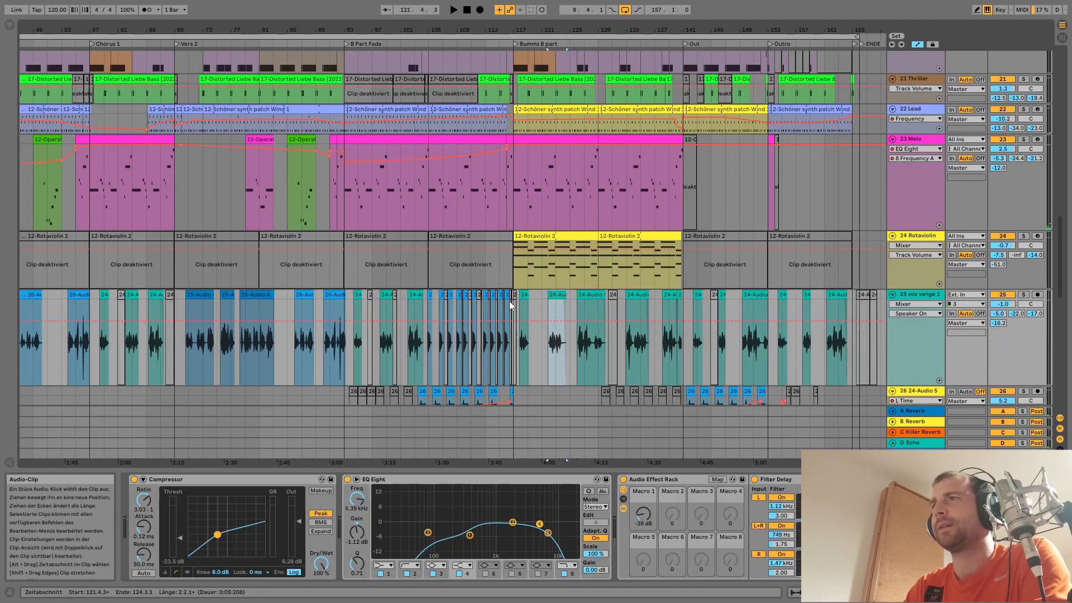
{"action": "scroll", "coordinate": [509, 305], "scroll_direction": "left", "scroll_amount": 6}
{"action": "scroll", "coordinate": [499, 311], "scroll_direction": "down", "scroll_amount": 1}
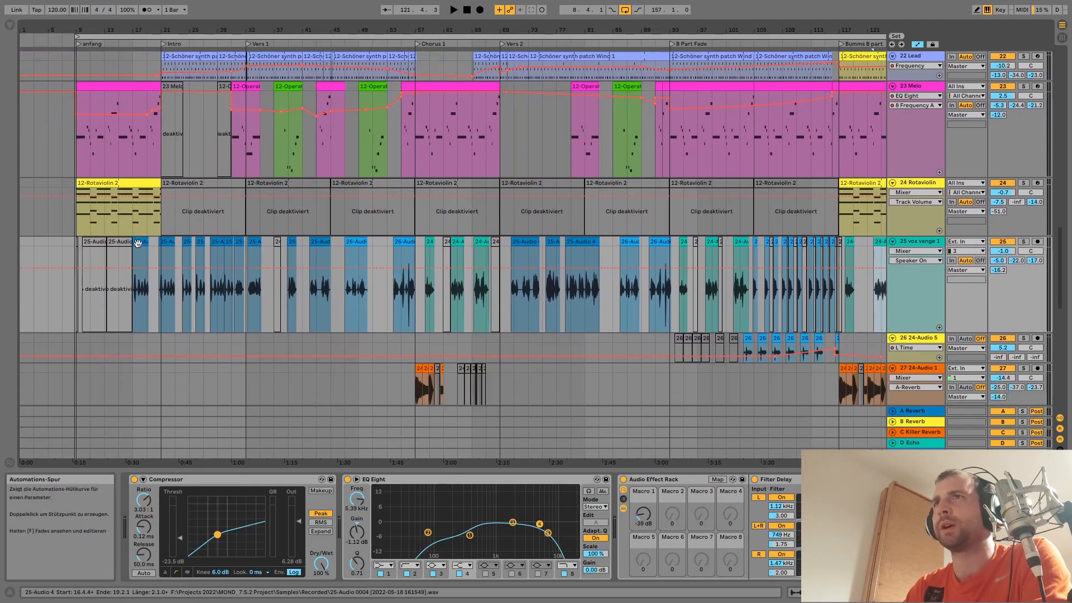
{"action": "left_click", "coordinate": [140, 258]}
{"action": "key", "text": "z"}
{"action": "key", "text": "space"}
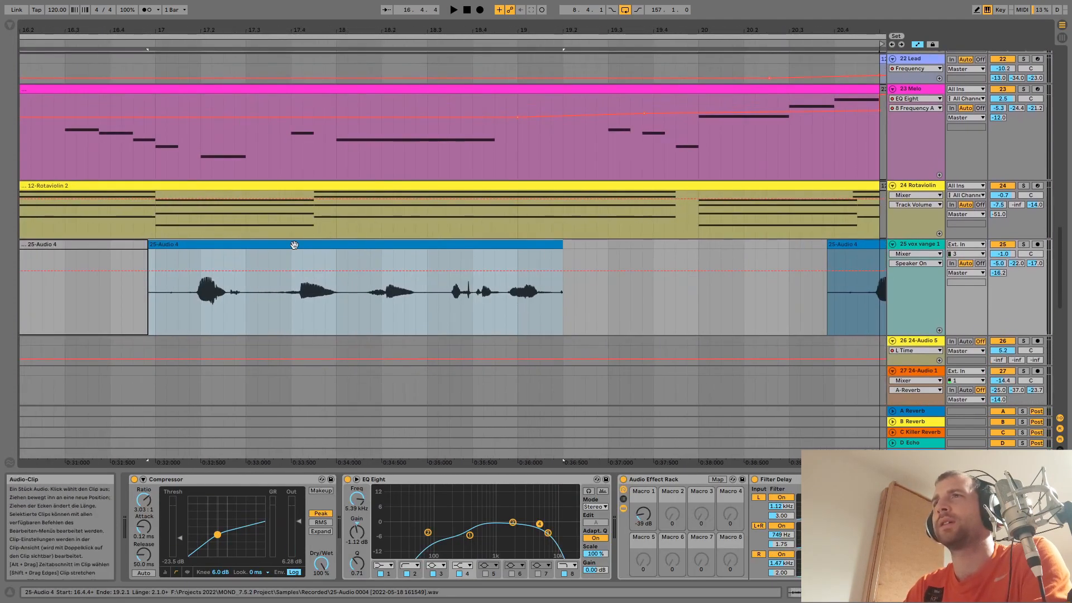
Solo the vox vange 1 track and play its 25-Audio 4 clip starting just before bar 17
{"action": "left_click", "coordinate": [1022, 246]}
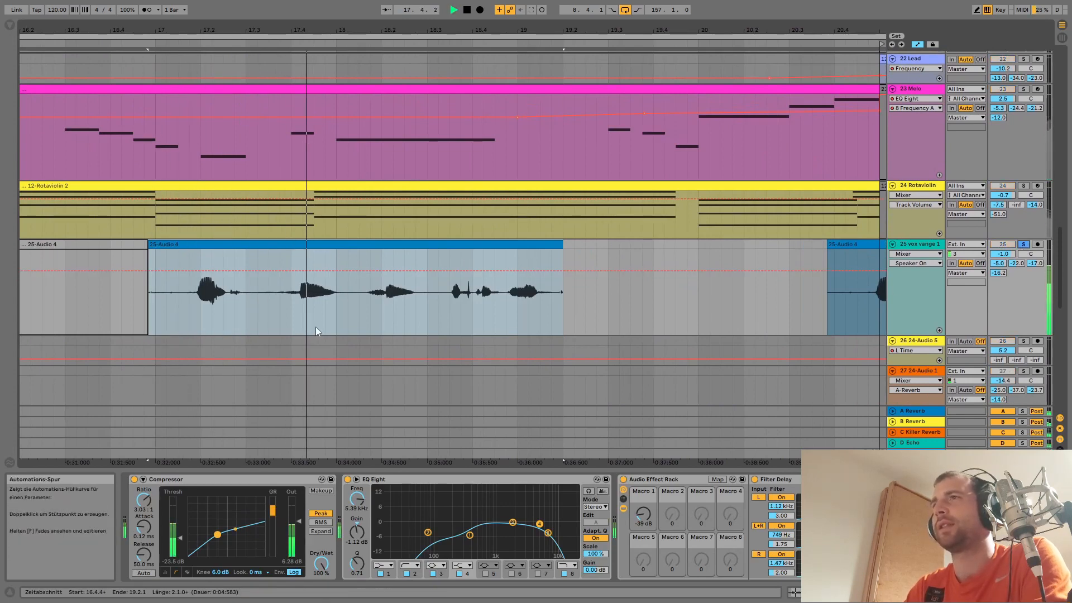
{"action": "scroll", "coordinate": [287, 293], "scroll_direction": "down", "scroll_amount": 3}
{"action": "scroll", "coordinate": [286, 293], "scroll_direction": "down", "scroll_amount": 5}
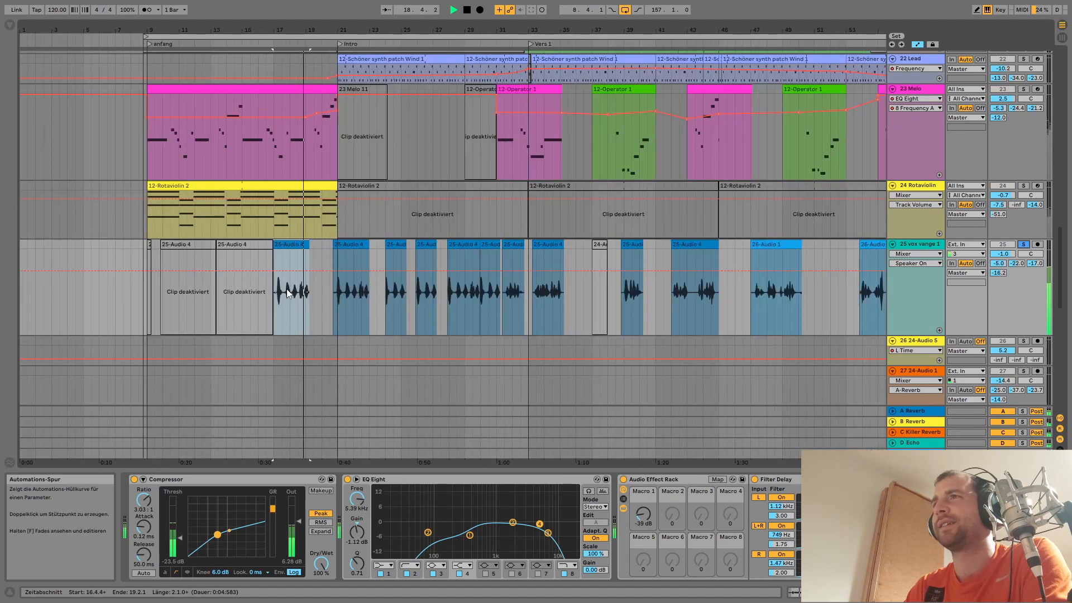
Activate the two deactivated 25-Audio 4 clips in the anfang section, play them, and deactivate them again
{"action": "left_click", "coordinate": [241, 245]}
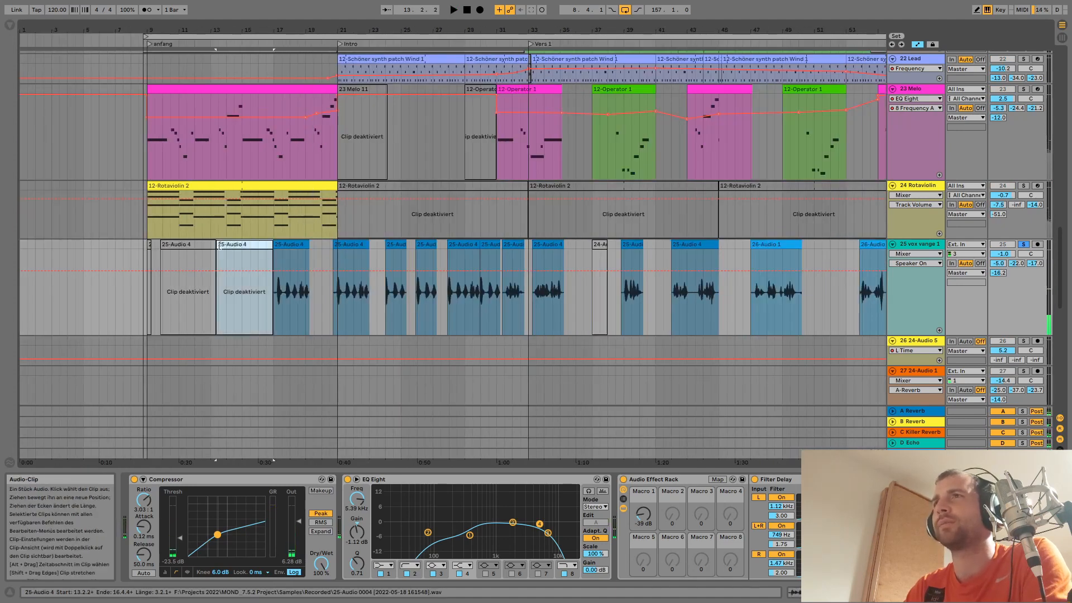
{"action": "left_click", "coordinate": [206, 245], "text": "shift"}
{"action": "key", "text": "0"}
{"action": "key", "text": "space"}
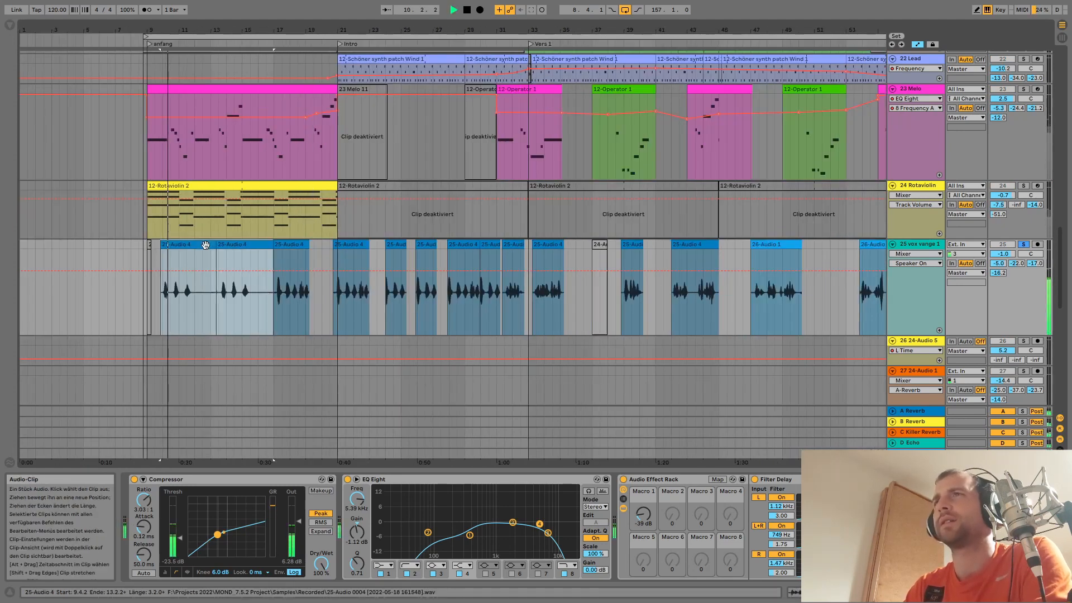
{"action": "key", "text": "space"}
{"action": "key", "text": "0"}
Play the spare vocal clips after the ENDE marker from bars 185, 237 and 245
{"action": "scroll", "coordinate": [399, 281], "scroll_direction": "down", "scroll_amount": 5}
{"action": "scroll", "coordinate": [399, 281], "scroll_direction": "down", "scroll_amount": 1}
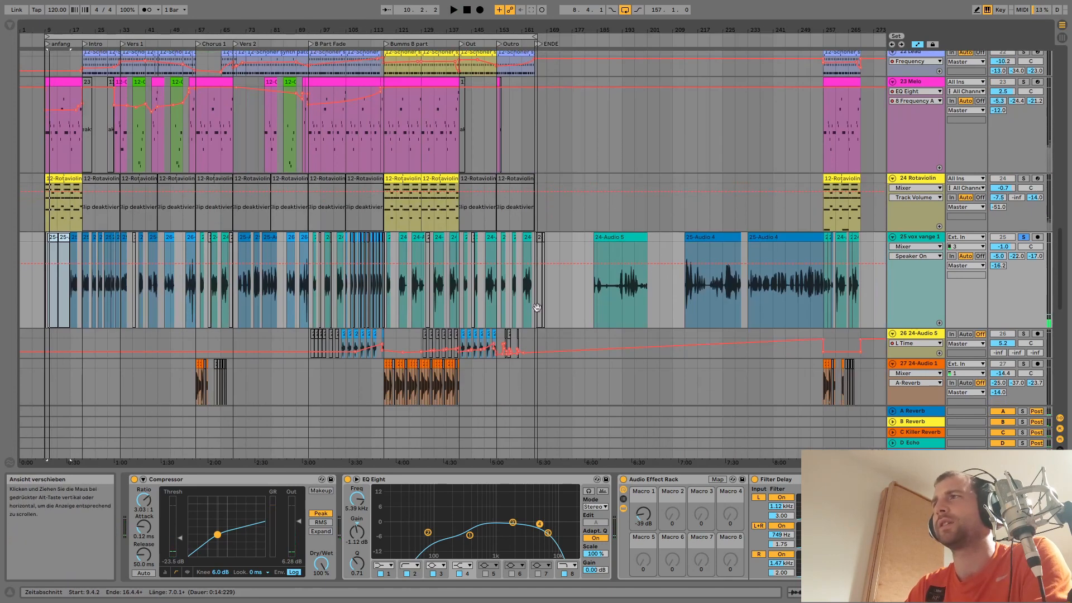
{"action": "left_click", "coordinate": [596, 300]}
{"action": "key", "text": "space"}
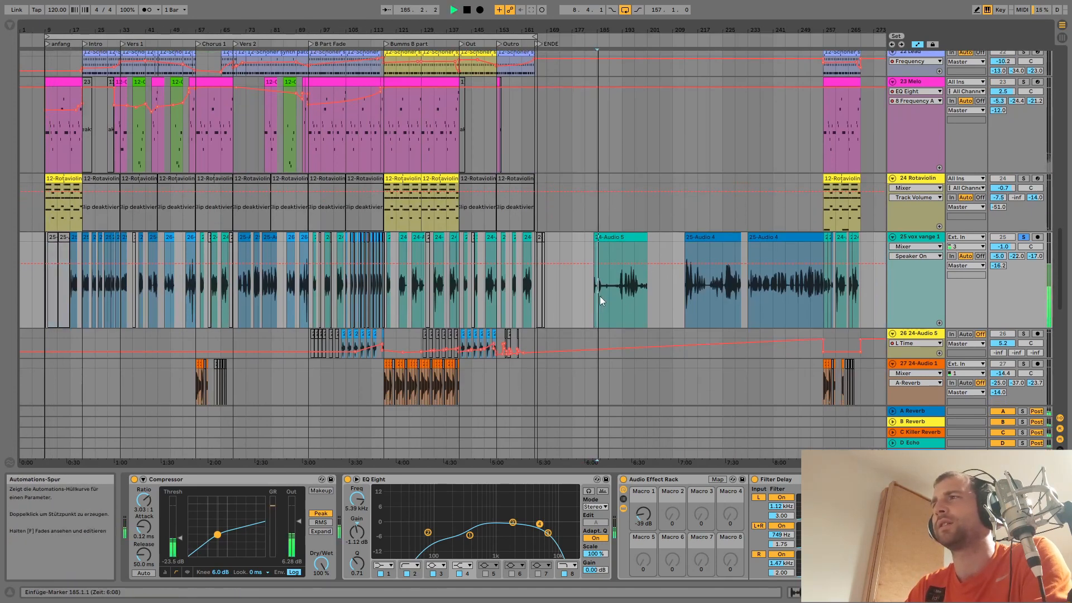
{"action": "left_click", "coordinate": [765, 292]}
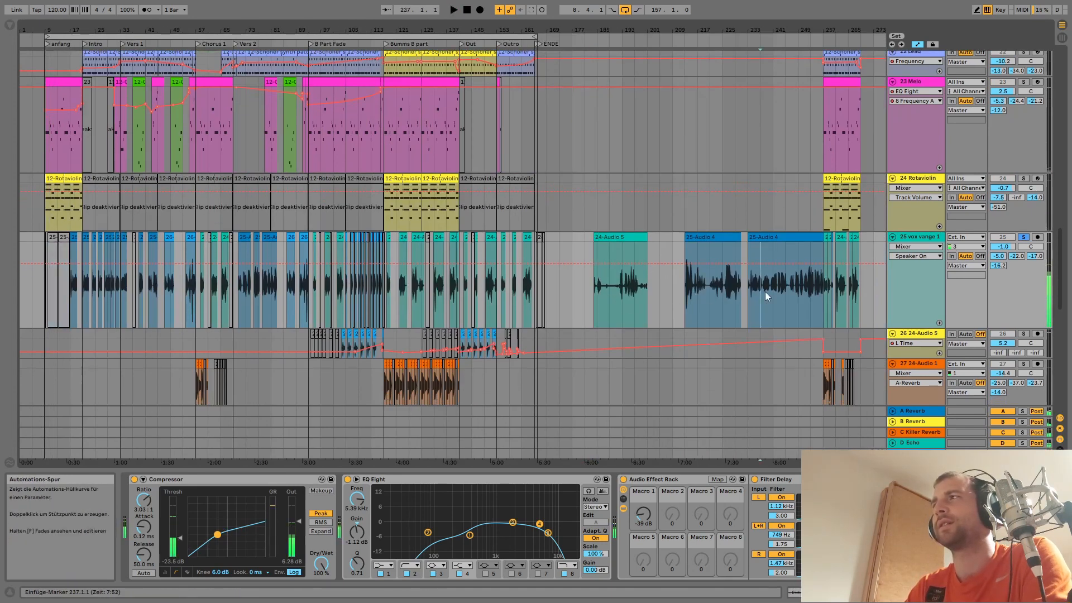
{"action": "left_click", "coordinate": [788, 289]}
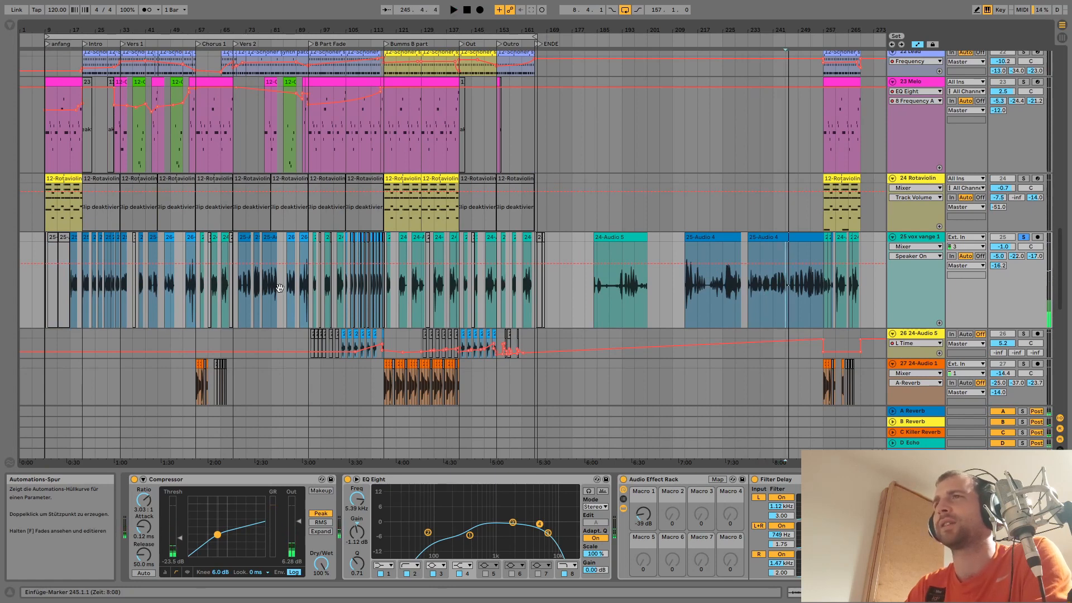
Look through the vox vange 1 device chain from Compressor to Car stereo and return to its start
{"action": "scroll", "coordinate": [316, 532], "scroll_direction": "right", "scroll_amount": 3}
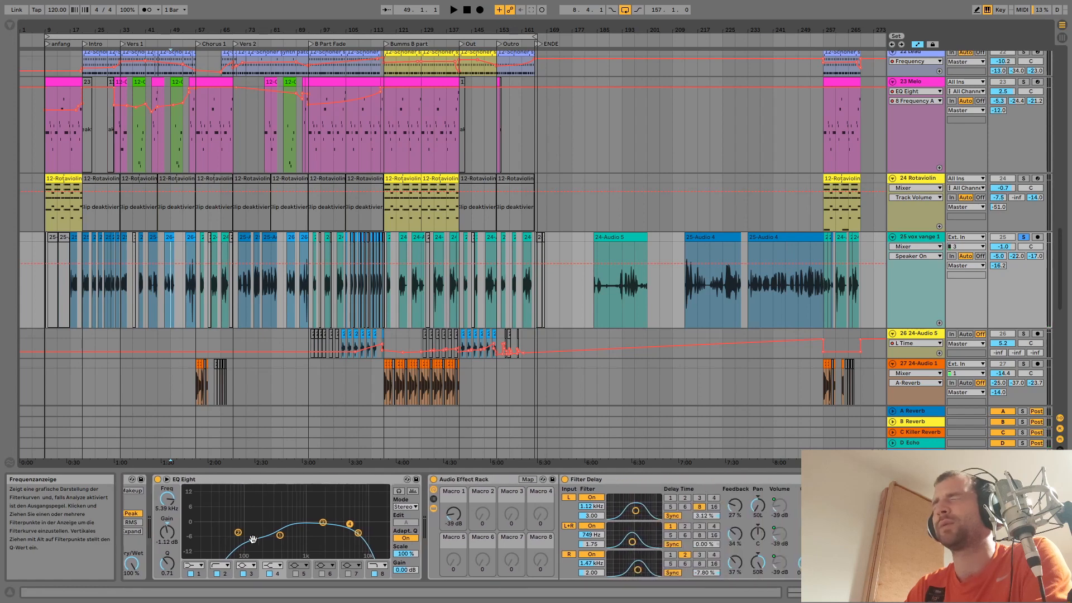
{"action": "scroll", "coordinate": [317, 533], "scroll_direction": "right", "scroll_amount": 3}
{"action": "left_click_drag", "start_coordinate": [316, 533], "coordinate": [250, 533]}
{"action": "left_click_drag", "start_coordinate": [474, 533], "coordinate": [255, 533]}
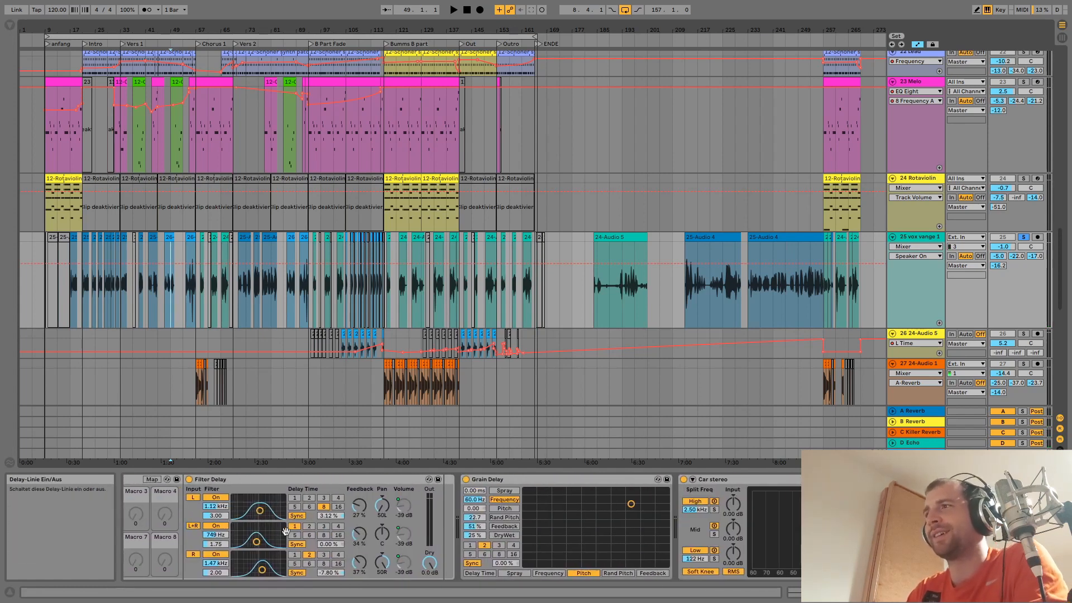
{"action": "left_click_drag", "start_coordinate": [624, 533], "coordinate": [469, 534]}
{"action": "left_click_drag", "start_coordinate": [269, 539], "coordinate": [779, 541]}
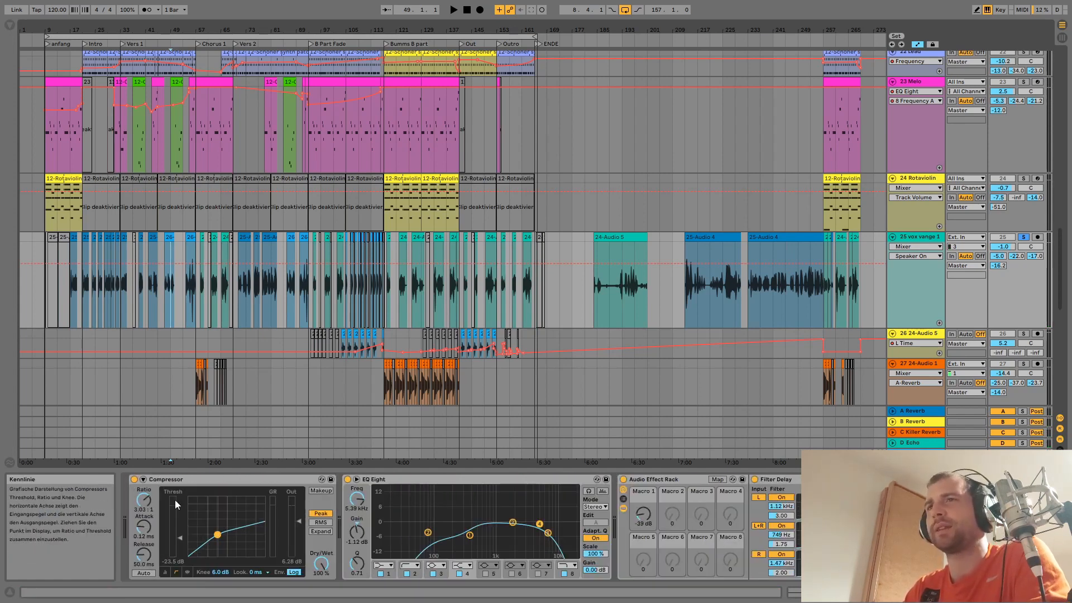
Compare the vocal from bar 49 with EQ Eight switched off and switched back on
{"action": "key", "text": "space"}
{"action": "key", "text": "space"}
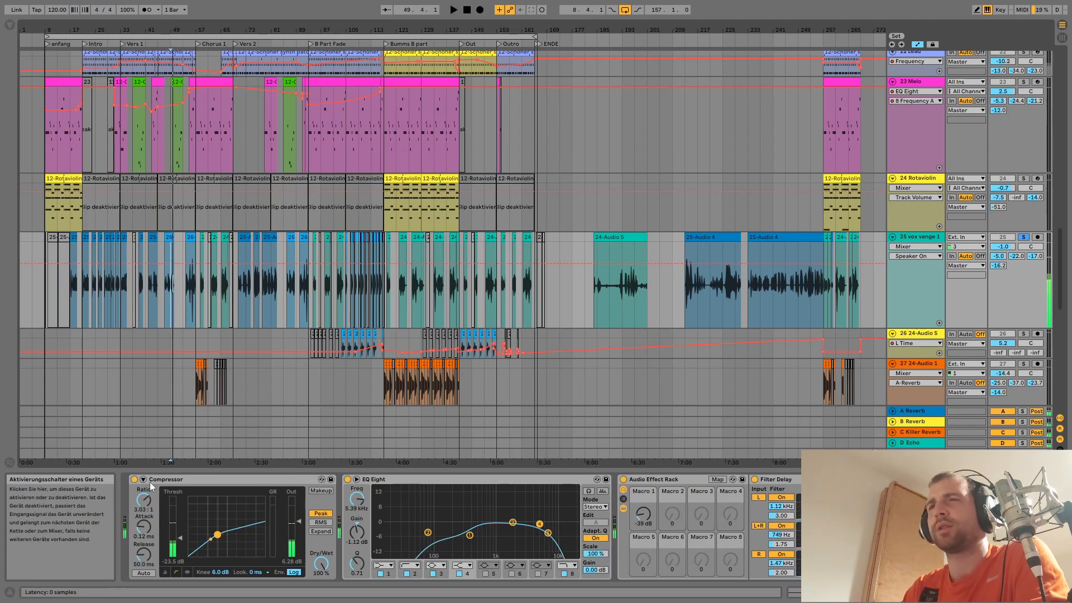
{"action": "left_click", "coordinate": [348, 480]}
{"action": "key", "text": "space"}
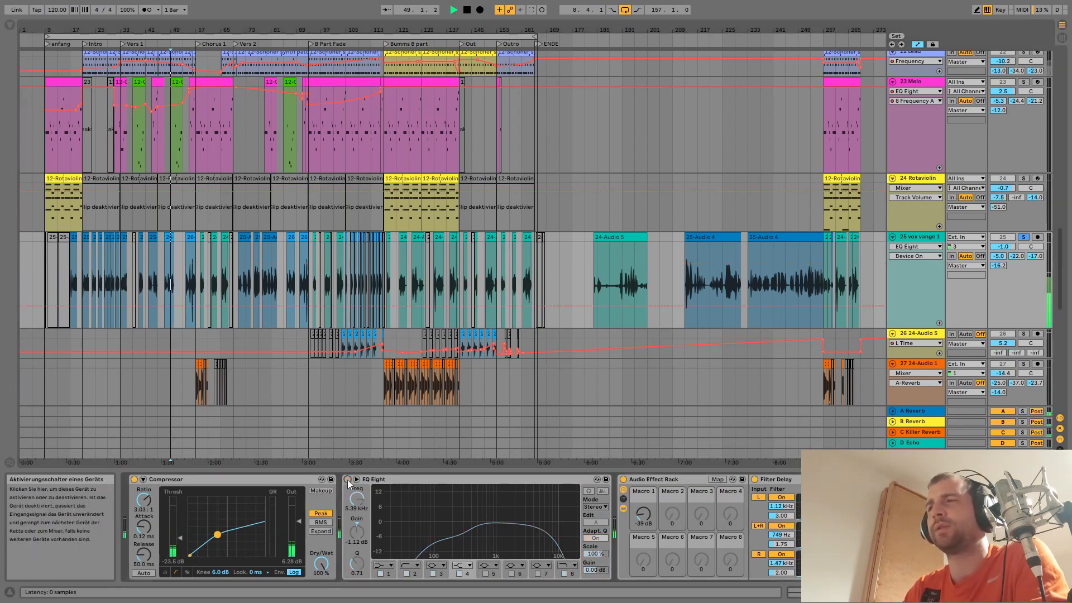
{"action": "key", "text": "space"}
{"action": "left_click", "coordinate": [348, 480]}
{"action": "key", "text": "space"}
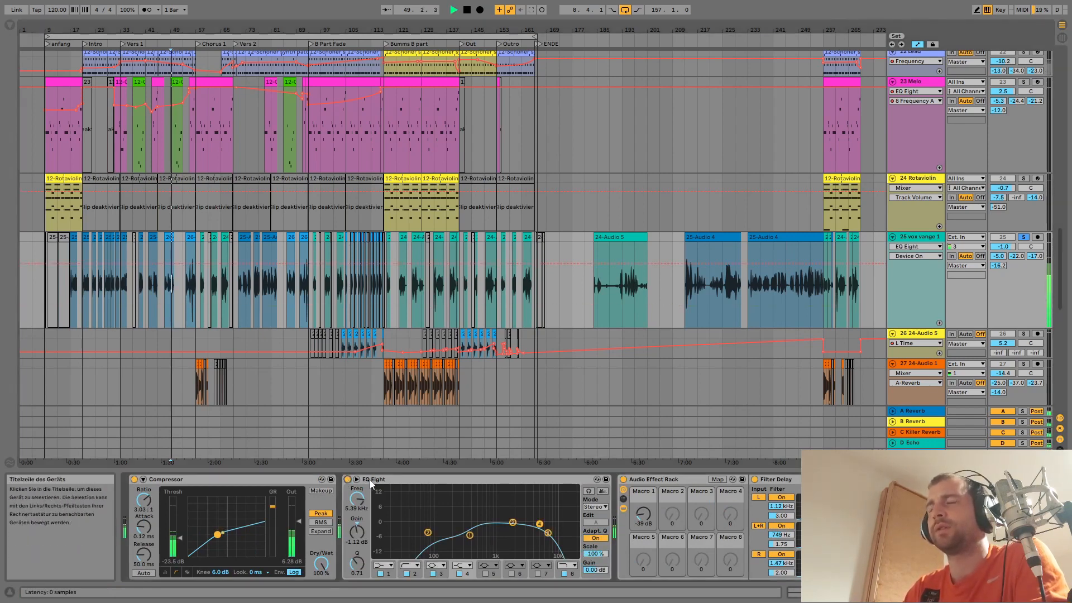
{"action": "key", "text": "space"}
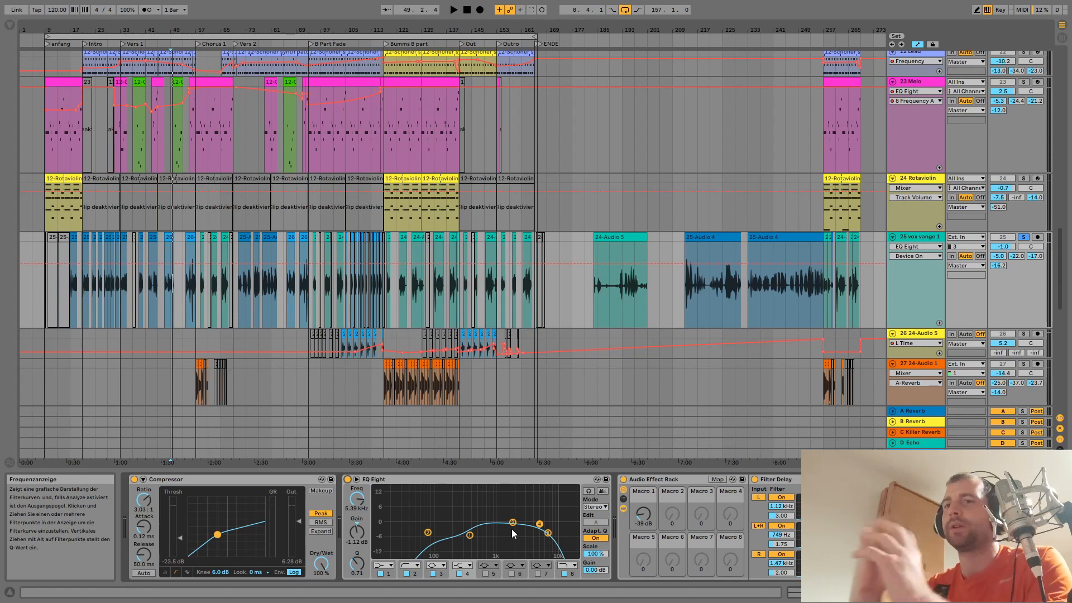
Play the vocal from bar 49 with the Audio Effect Rack switched off, then on again for comparison
{"action": "key", "text": "space"}
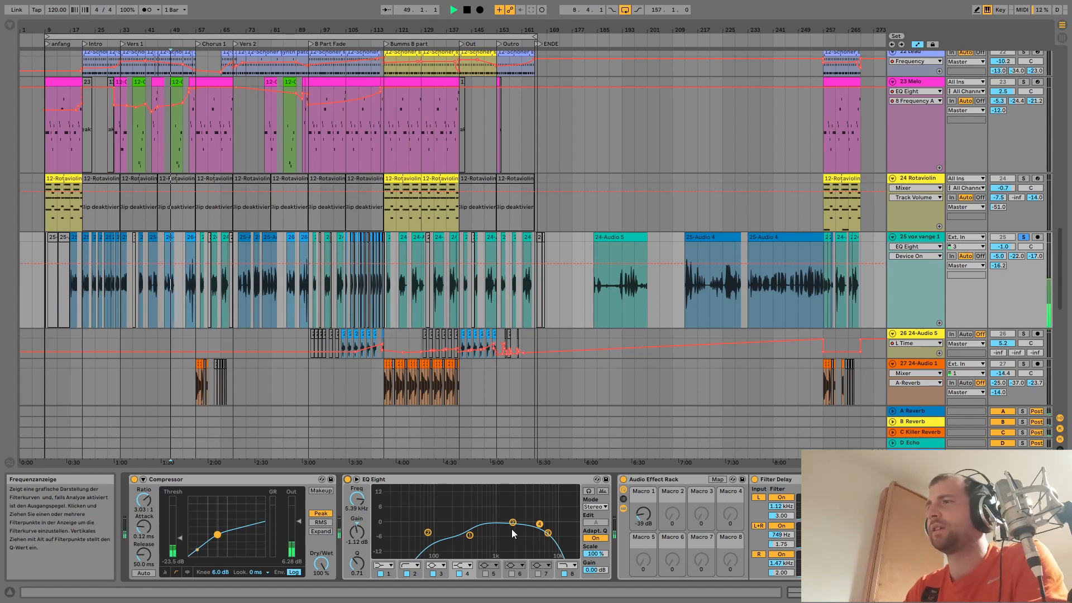
{"action": "left_click", "coordinate": [625, 484]}
{"action": "left_click", "coordinate": [624, 480]}
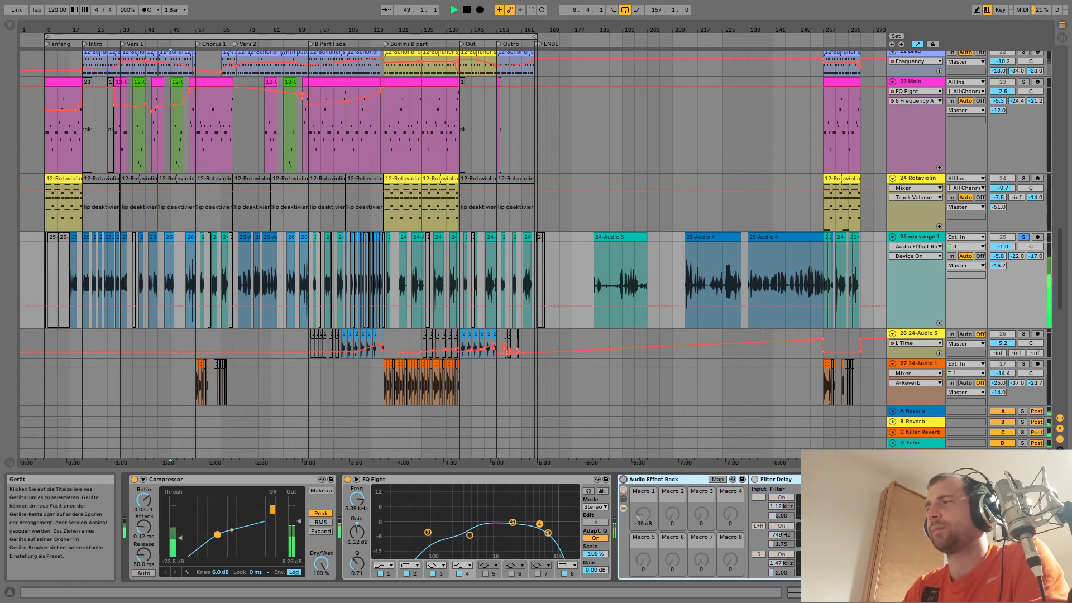
{"action": "scroll", "coordinate": [603, 504], "scroll_direction": "right", "scroll_amount": 4}
{"action": "key", "text": "space"}
{"action": "left_click", "coordinate": [417, 479]}
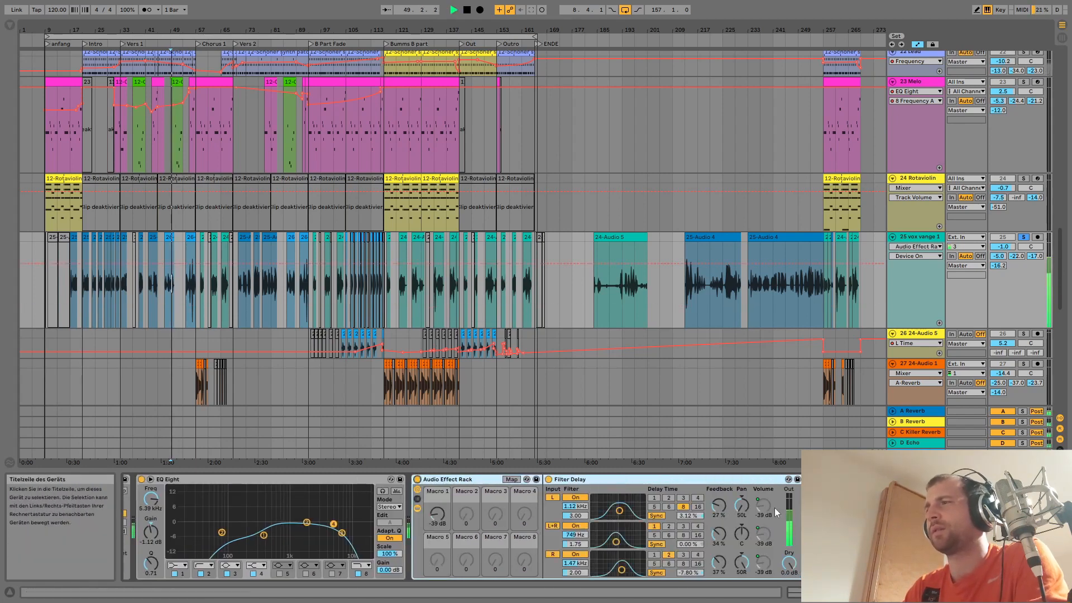
Compare the vocal with Grain Delay switched off and switched back on
{"action": "scroll", "coordinate": [628, 513], "scroll_direction": "right", "scroll_amount": 4}
{"action": "scroll", "coordinate": [629, 513], "scroll_direction": "right", "scroll_amount": 4}
{"action": "left_click", "coordinate": [579, 480]}
{"action": "key", "text": "space"}
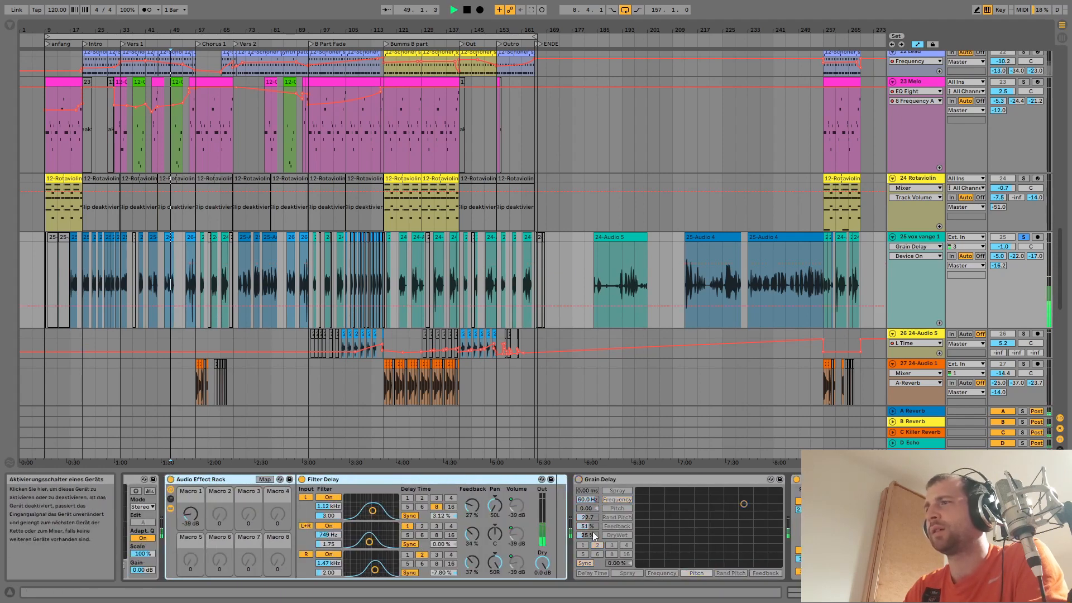
{"action": "left_click", "coordinate": [579, 479]}
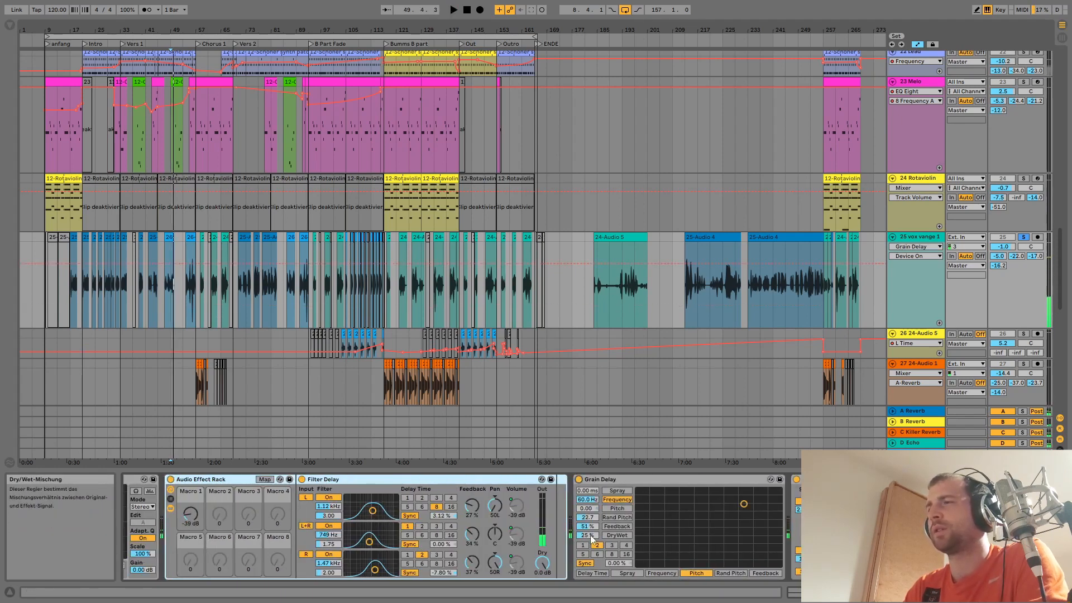
Try a higher Dry/Wet amount on Grain Delay during playback and undo the change
{"action": "left_click_drag", "start_coordinate": [587, 535], "coordinate": [588, 491]}
{"action": "key", "text": "space"}
{"action": "key", "text": "space"}
{"action": "key", "text": "ctrl+z"}
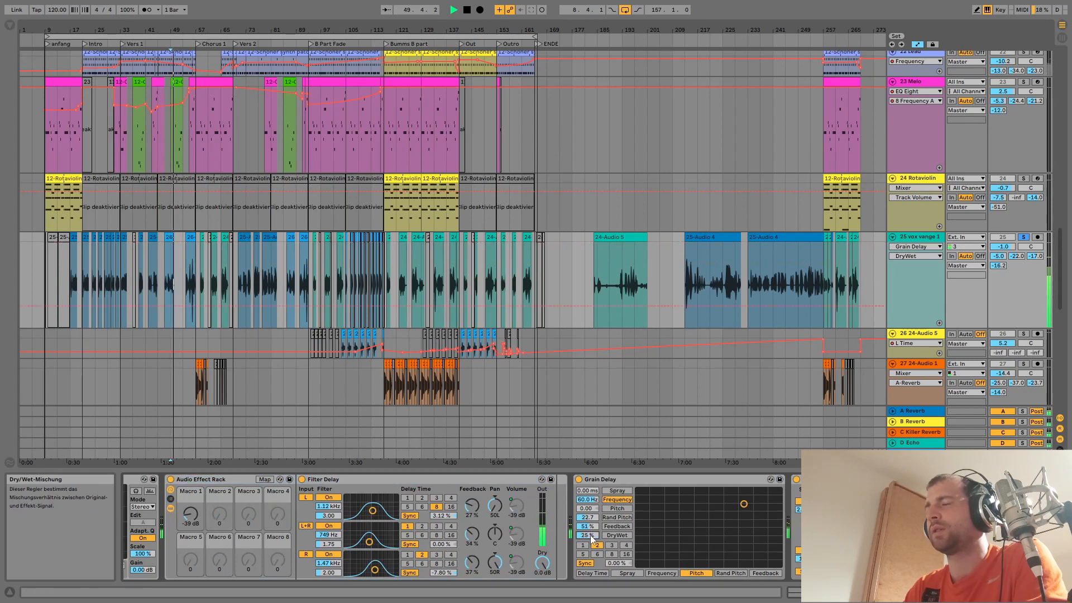
{"action": "key", "text": "space"}
Compare the vocal with the Car stereo multiband compressor switched off and switched back on
{"action": "left_click", "coordinate": [796, 480]}
{"action": "key", "text": "space"}
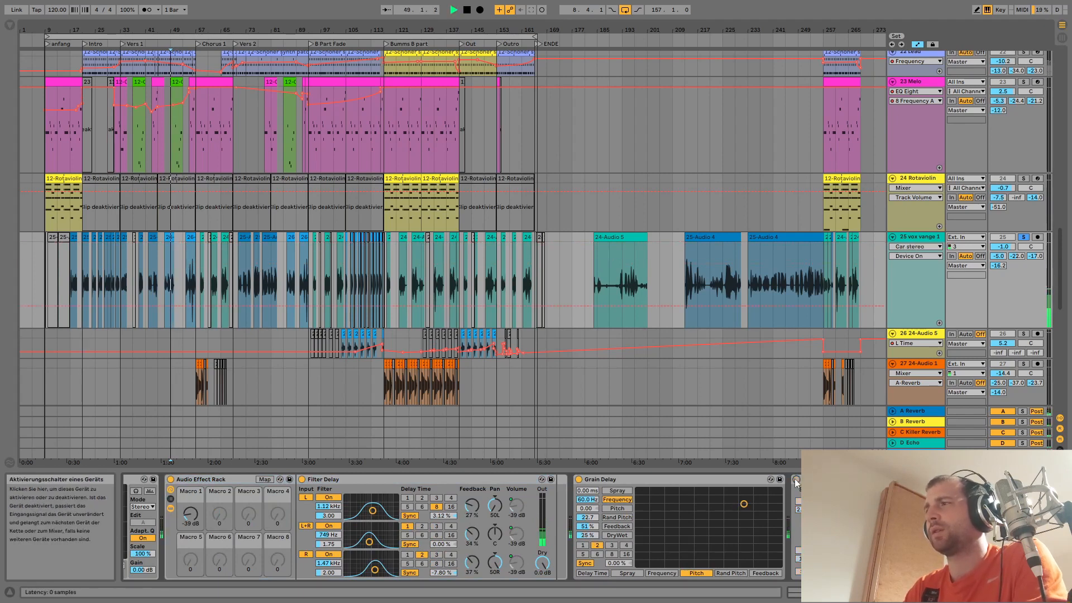
{"action": "key", "text": "space"}
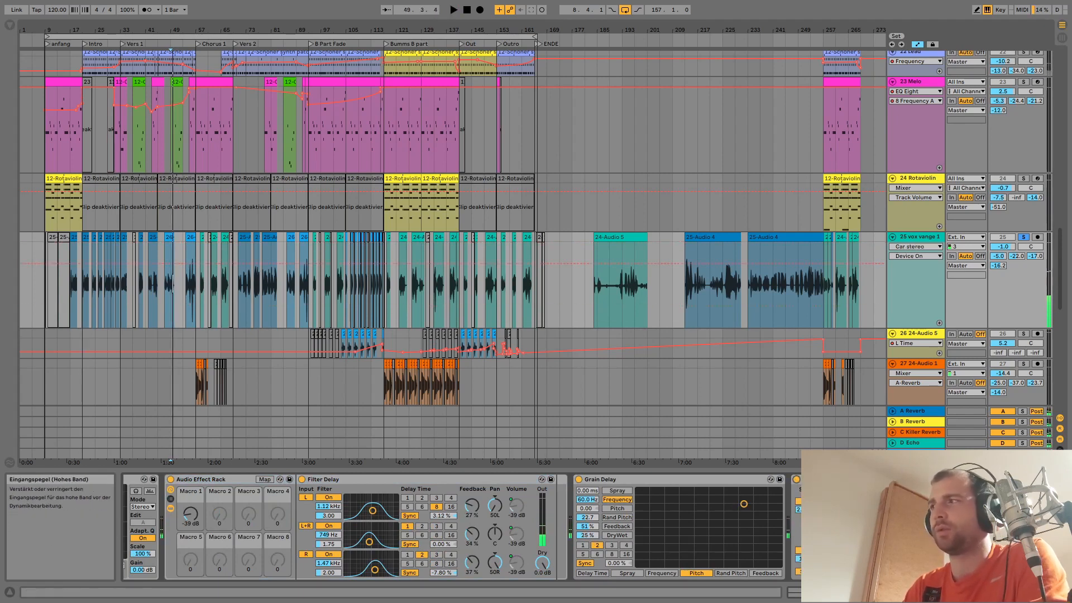
Open the FabFilter Pro-DS plug-in window on vox vange 1 and move it clear of the Vers 1 clips
{"action": "left_click_drag", "start_coordinate": [857, 516], "coordinate": [592, 525]}
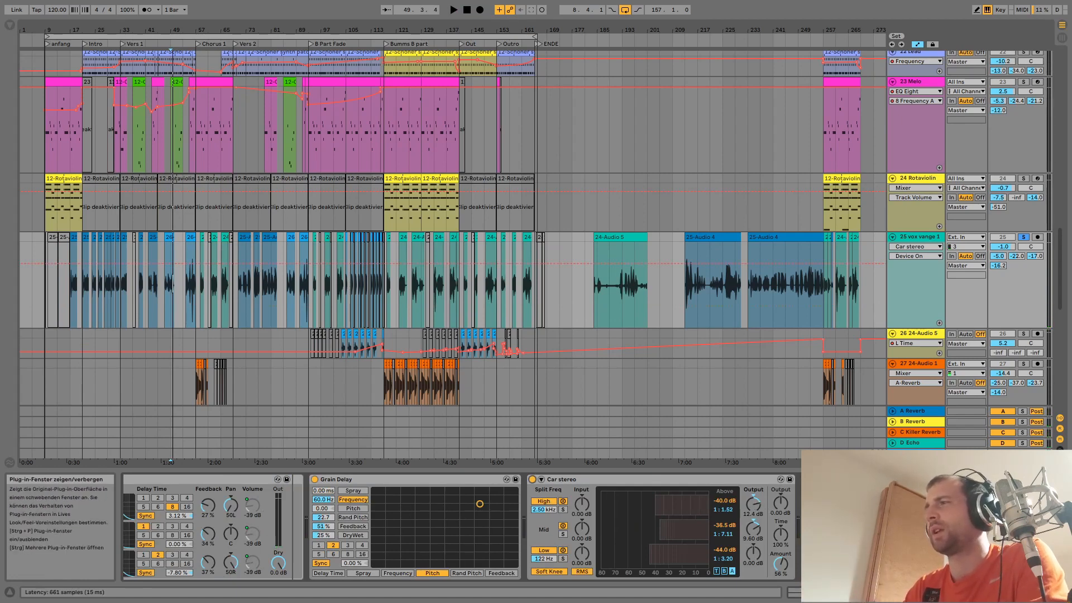
{"action": "left_click", "coordinate": [823, 479]}
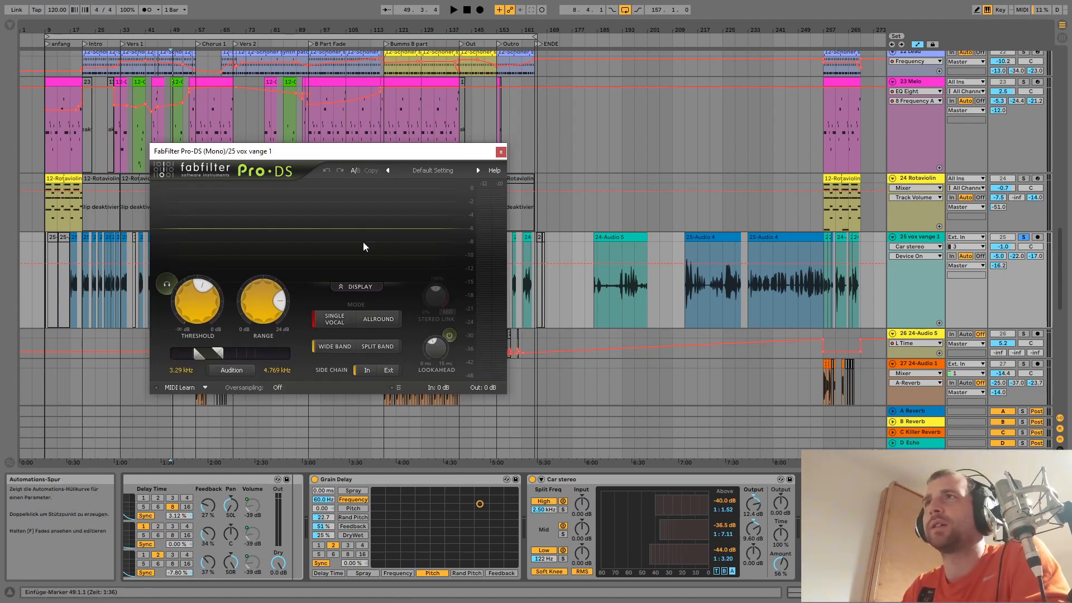
{"action": "left_click_drag", "start_coordinate": [311, 153], "coordinate": [468, 84]}
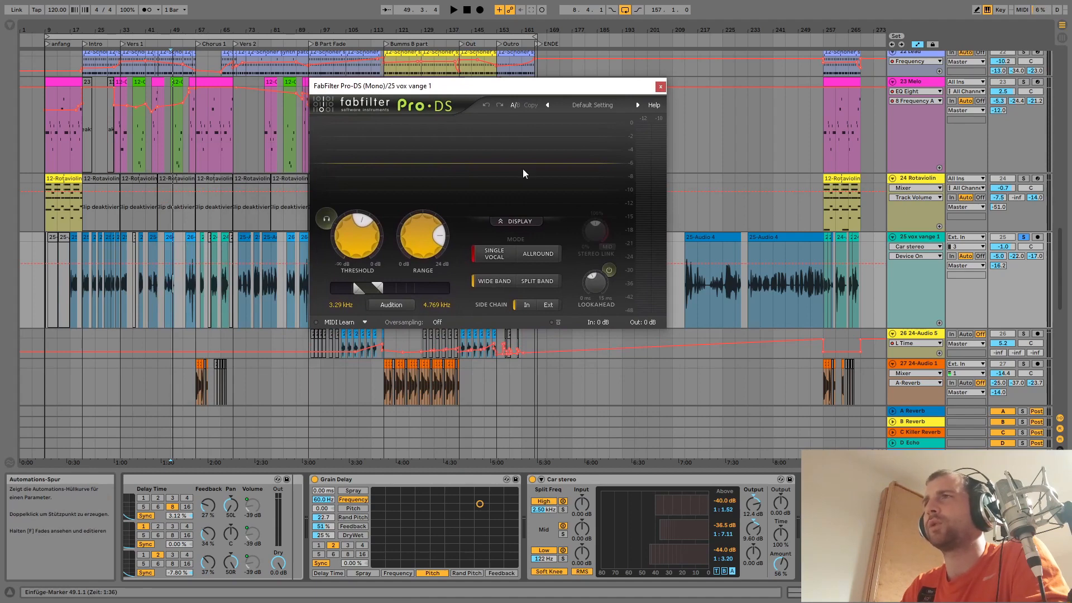
Play vocal clips from Vers 1 and Chorus 1 while watching the de-essing in Pro-DS
{"action": "key", "text": "space"}
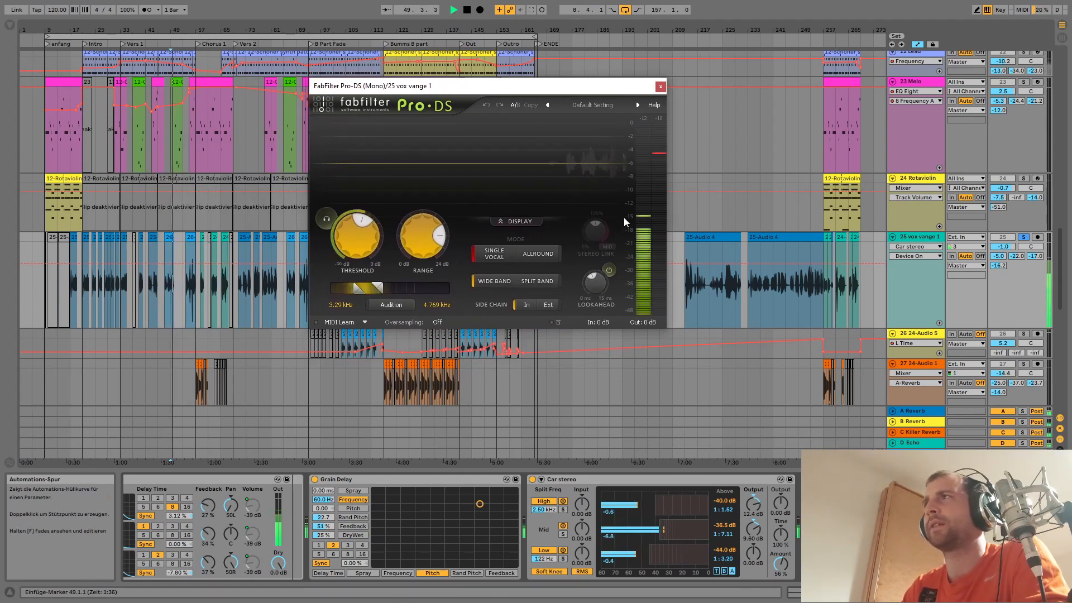
{"action": "scroll", "coordinate": [159, 281], "scroll_direction": "up", "scroll_amount": 3, "text": "ctrl"}
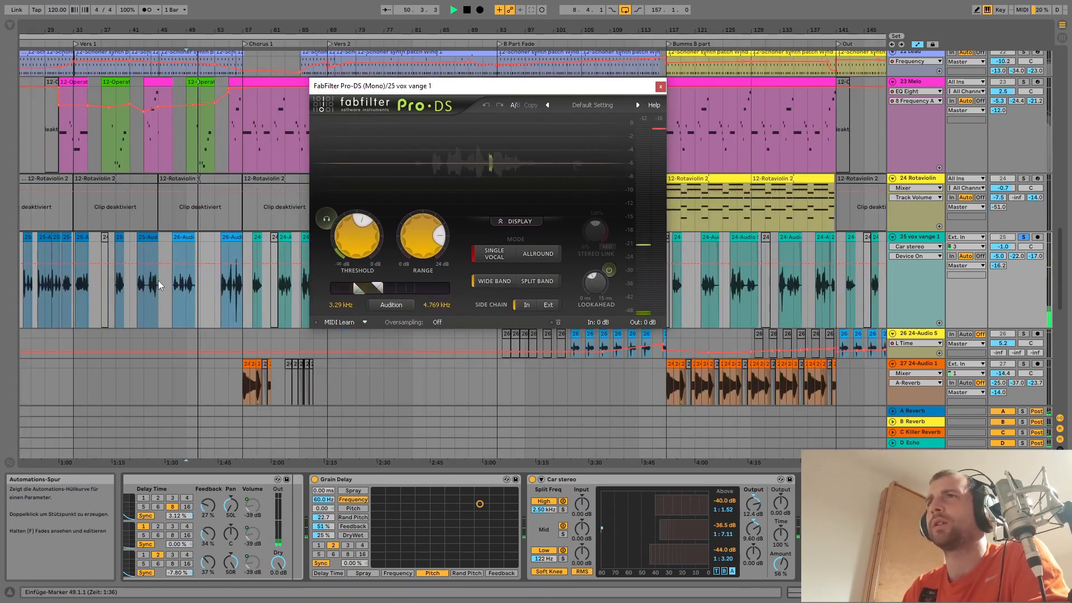
{"action": "left_click", "coordinate": [221, 281]}
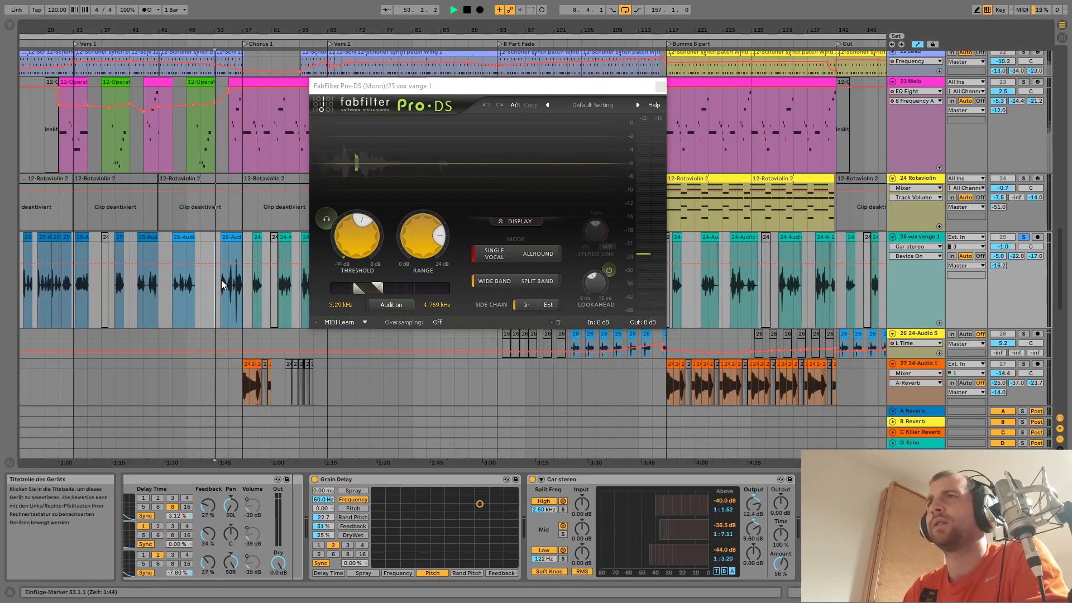
{"action": "left_click", "coordinate": [227, 233]}
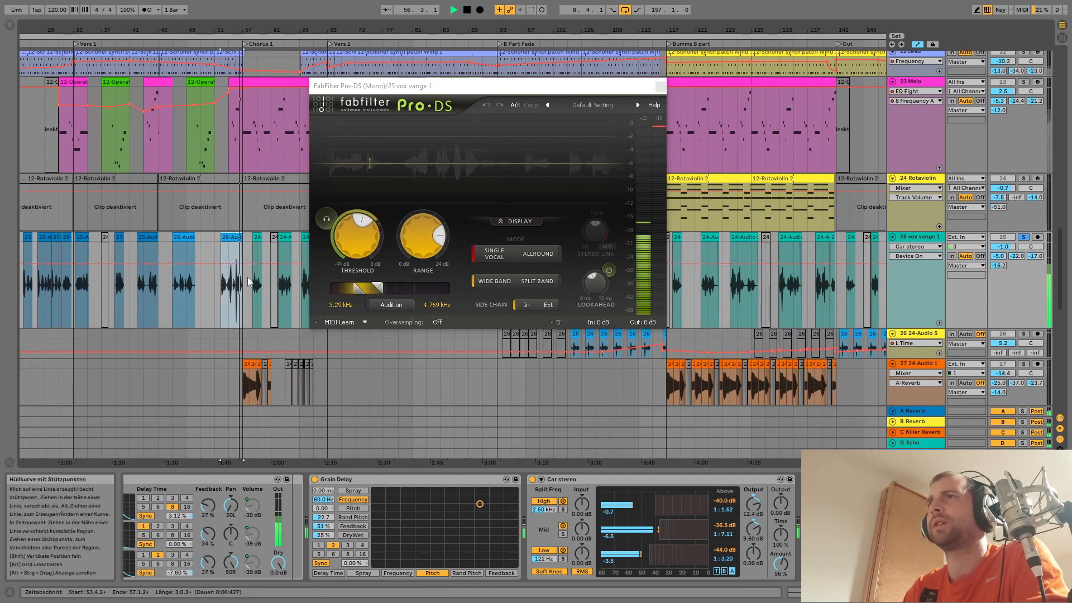
{"action": "left_click", "coordinate": [285, 236]}
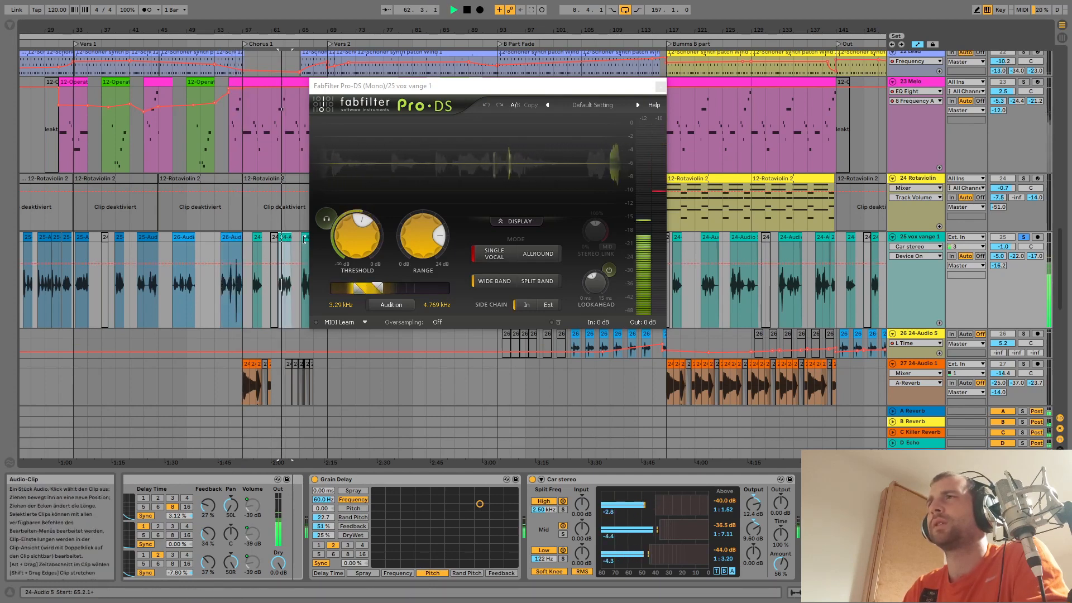
{"action": "key", "text": "space"}
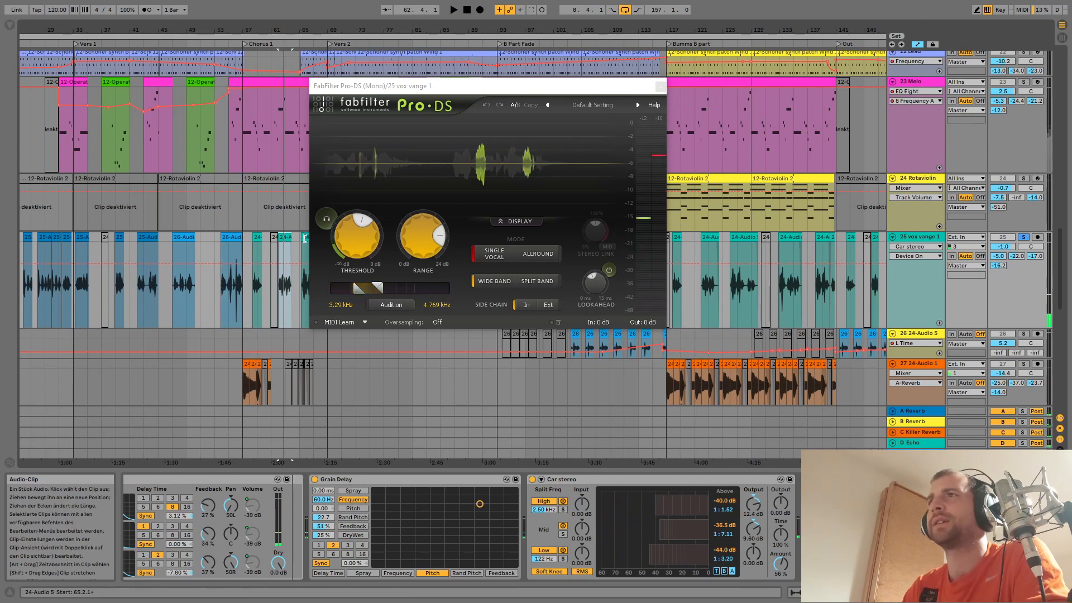
Audition the Pro-DS trigger signal on the selected Chorus 1 vocal clip and return to normal listening
{"action": "left_click", "coordinate": [324, 218]}
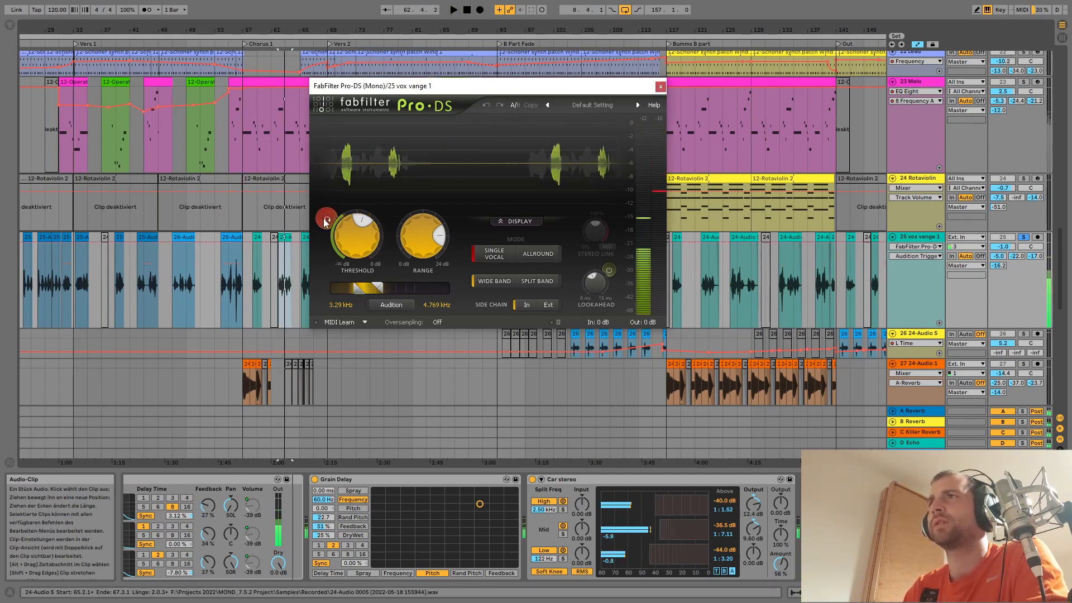
{"action": "key", "text": "space"}
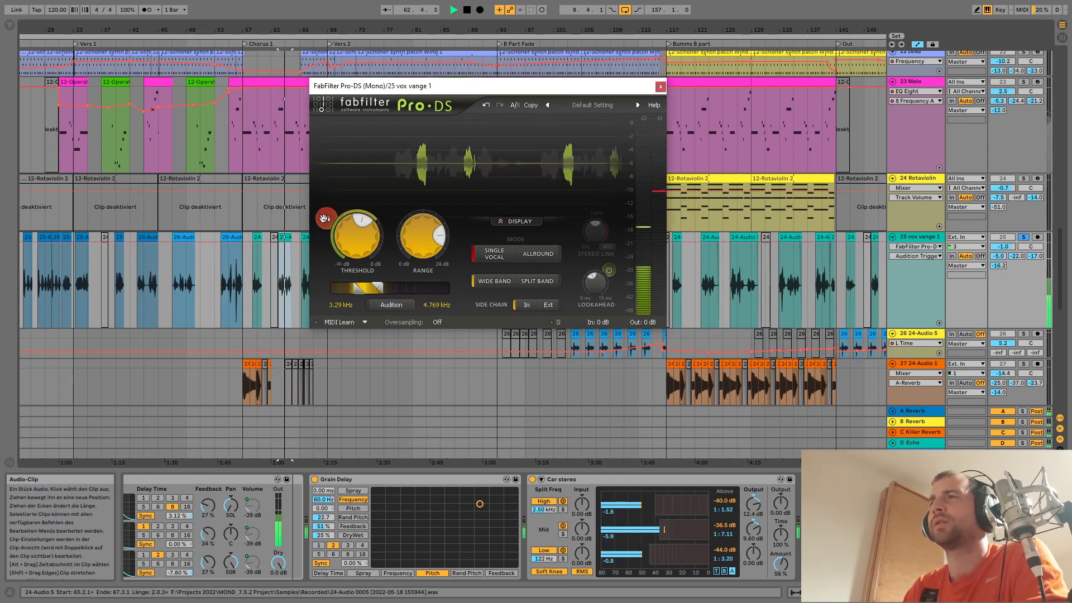
{"action": "key", "text": "space"}
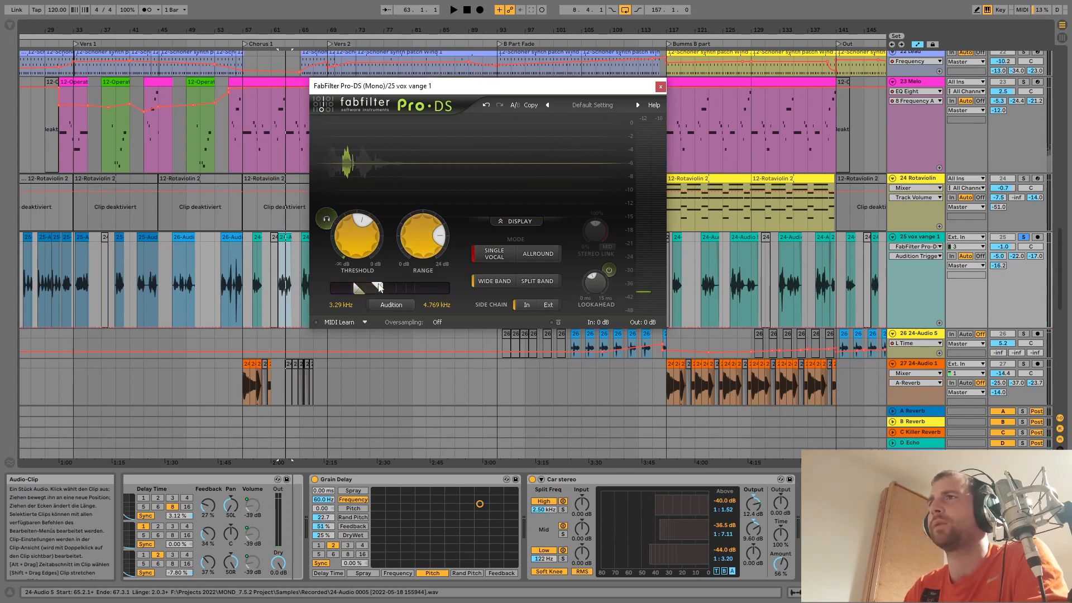
Audition the Pro-DS side-chain frequency band on the selected Chorus 1 vocal clip and close the plug-in window
{"action": "key", "text": "space"}
{"action": "left_click", "coordinate": [398, 306]}
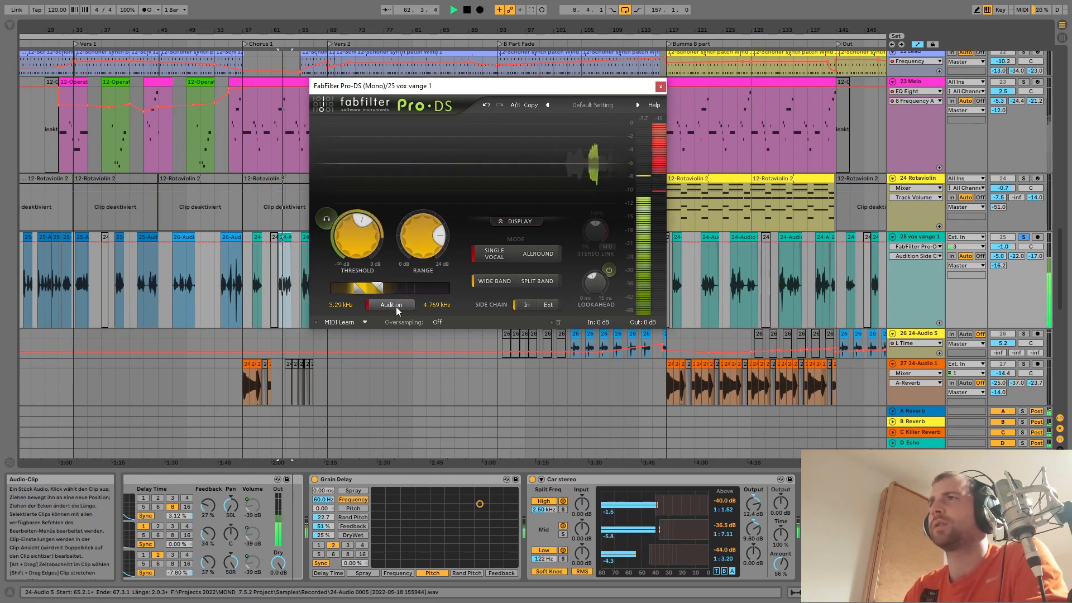
{"action": "key", "text": "space"}
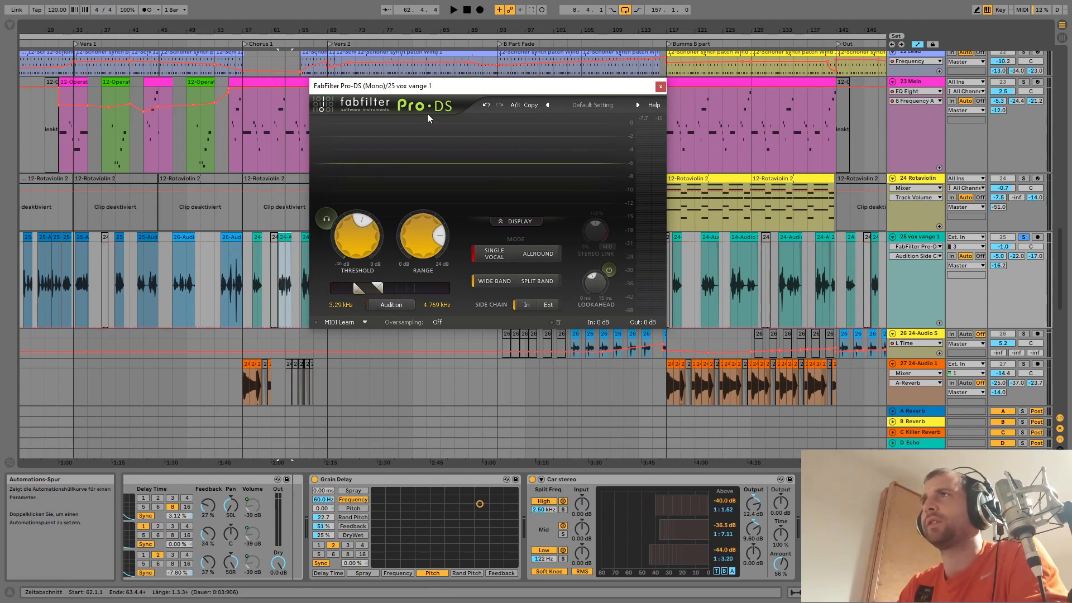
{"action": "left_click_drag", "start_coordinate": [429, 91], "coordinate": [442, 114]}
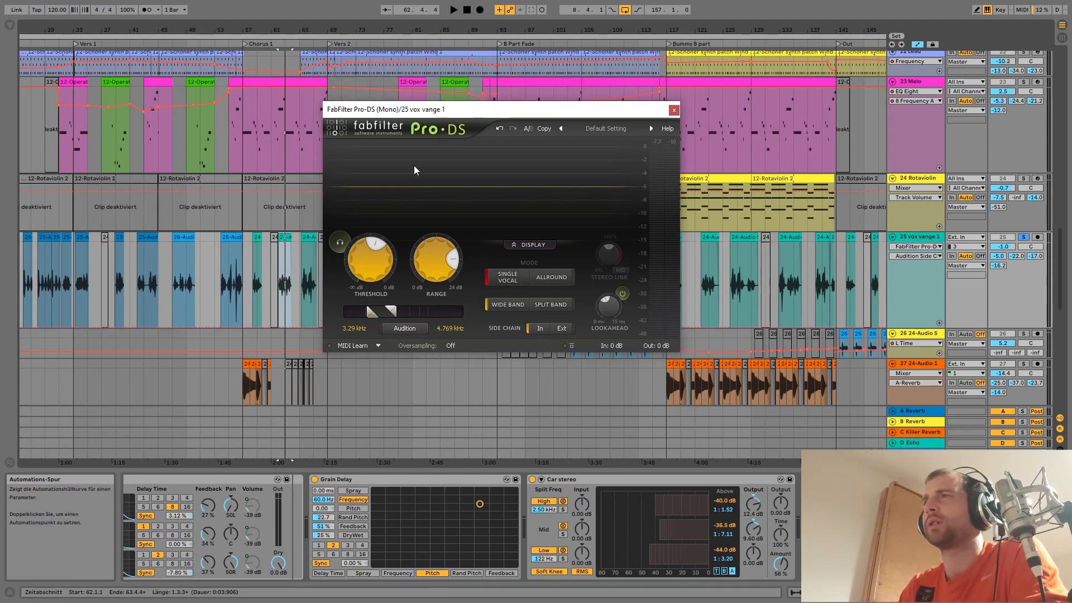
{"action": "left_click", "coordinate": [673, 110]}
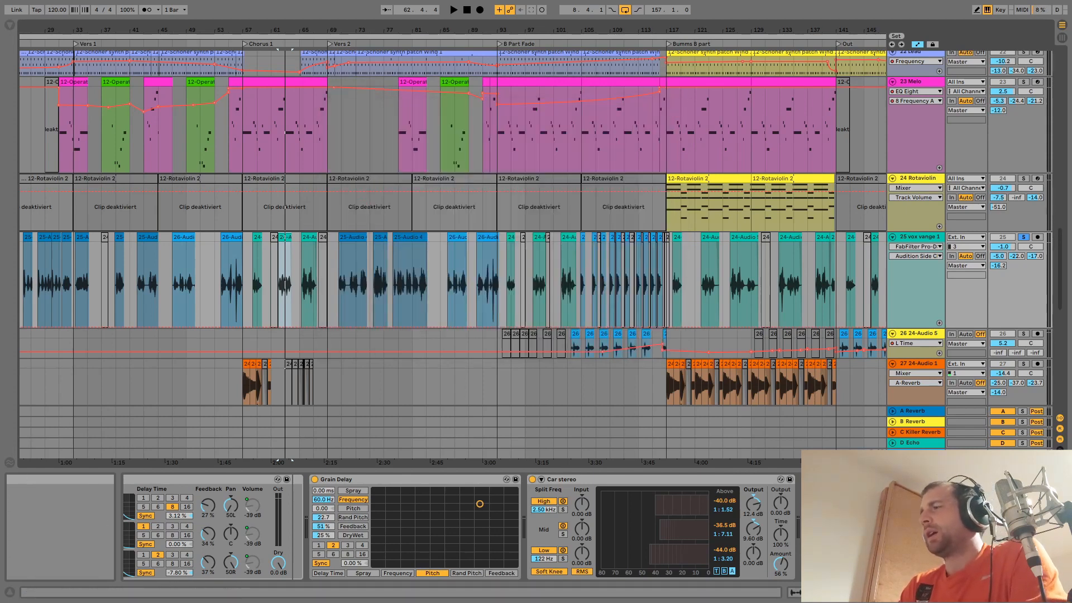
Play the selected Chorus 1 vocal clip once more and take vox vange 1 out of solo
{"action": "key", "text": "space"}
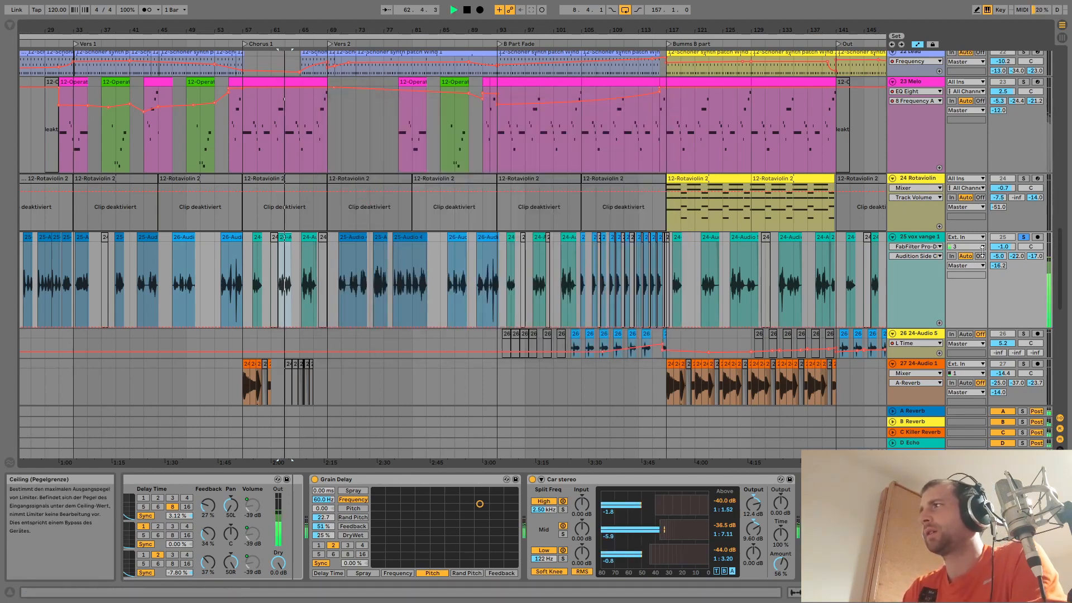
{"action": "key", "text": "space"}
{"action": "left_click", "coordinate": [1023, 237]}
Show the master track's device chain and play the start of Bumms B part while watching the Glue Compressor
{"action": "scroll", "coordinate": [742, 254], "scroll_direction": "down", "scroll_amount": 3}
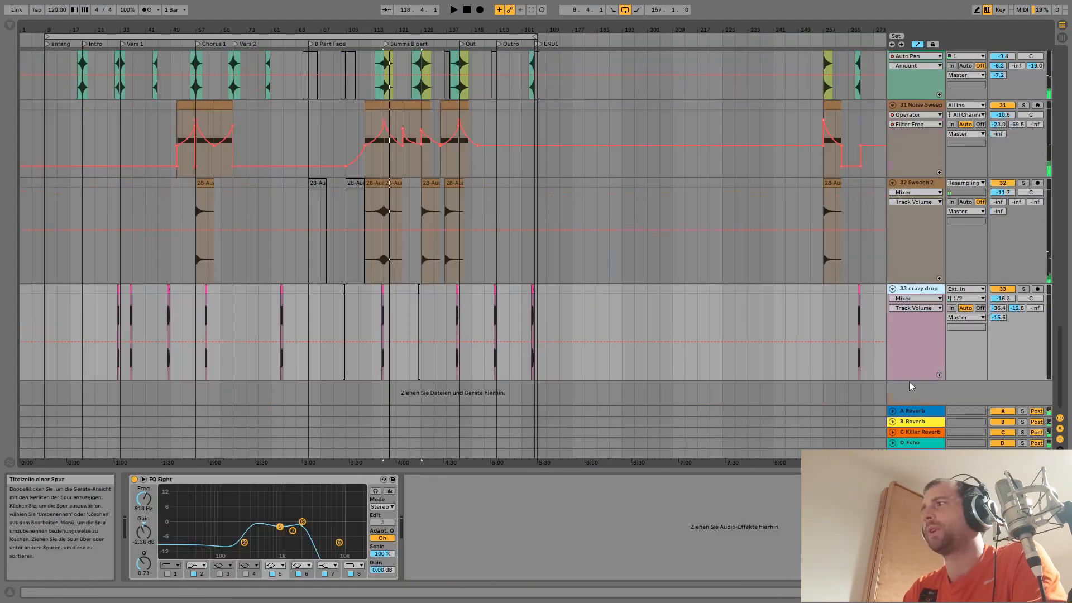
{"action": "left_click", "coordinate": [915, 453]}
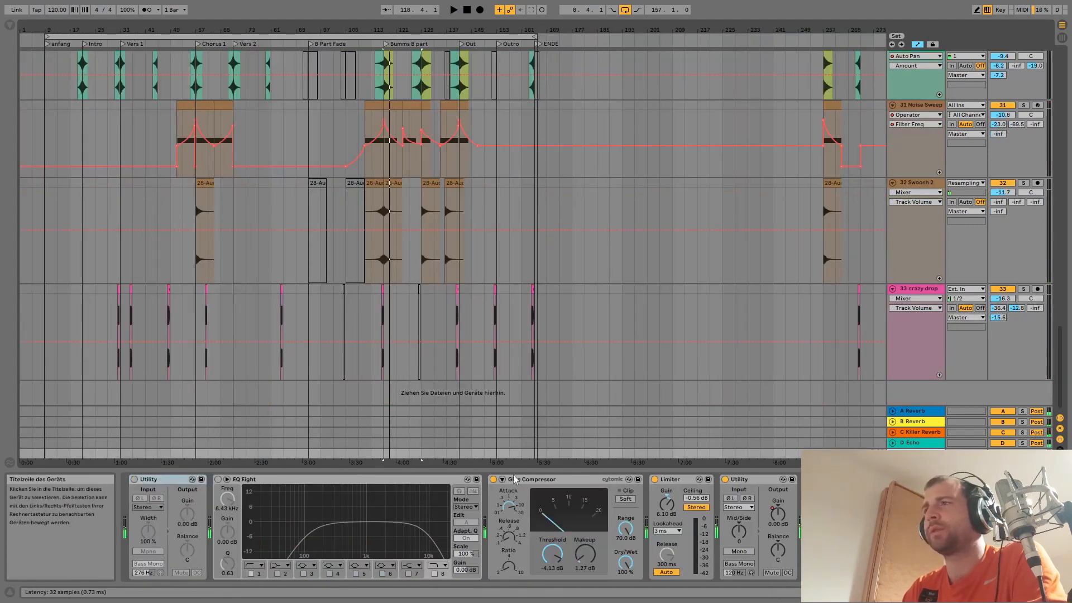
{"action": "key", "text": "space"}
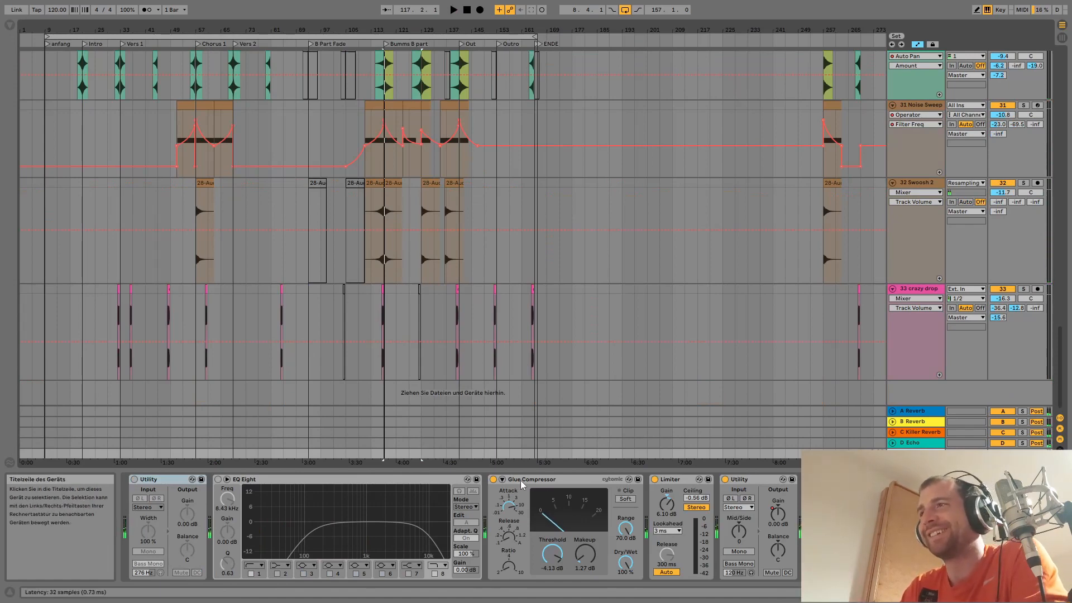
{"action": "key", "text": "space"}
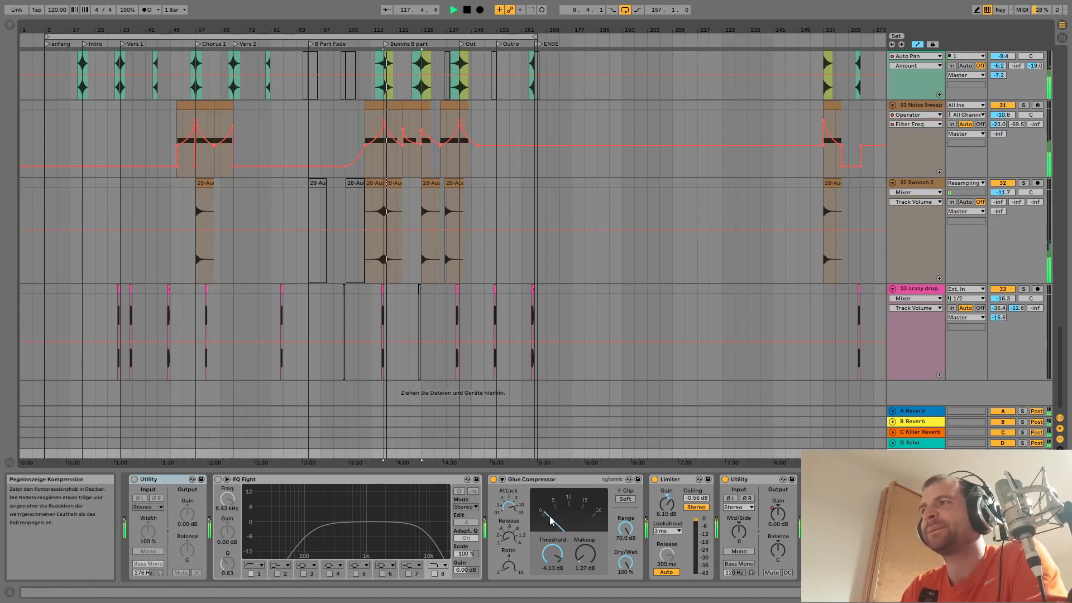
Examine the master's Glue Compressor and Limiter settings while playing the full mix in Bumms B part
{"action": "right_click", "coordinate": [533, 480]}
{"action": "key", "text": "Escape"}
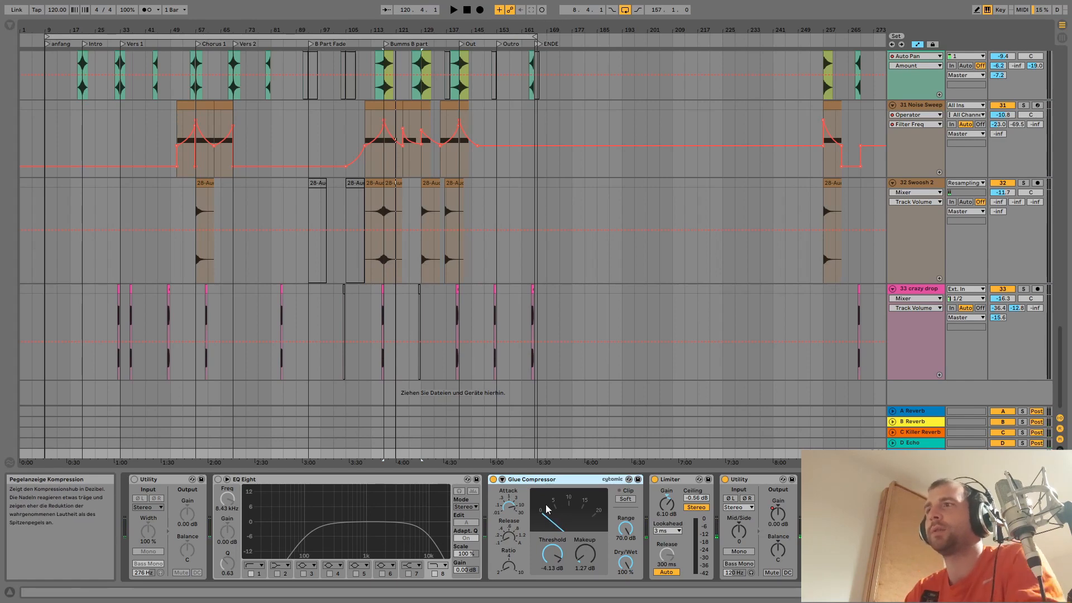
{"action": "key", "text": "space"}
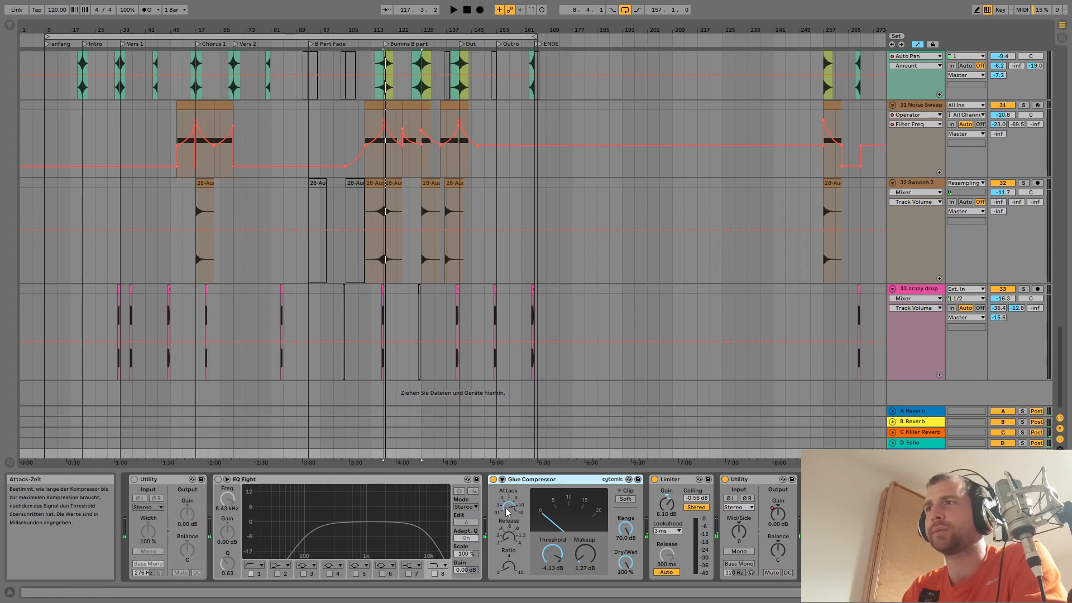
{"action": "left_click", "coordinate": [508, 536]}
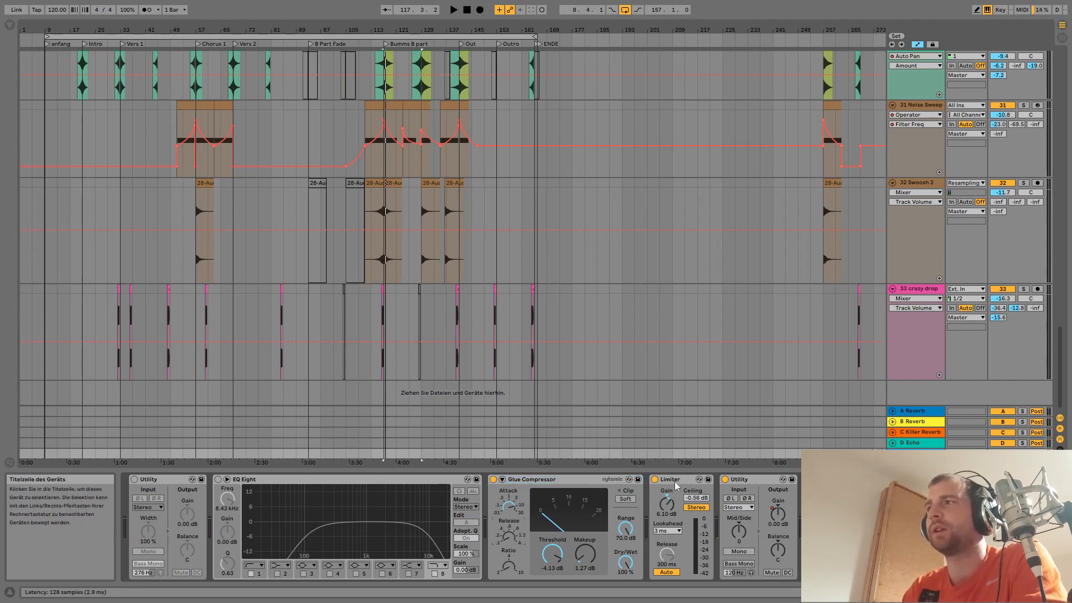
{"action": "key", "text": "space"}
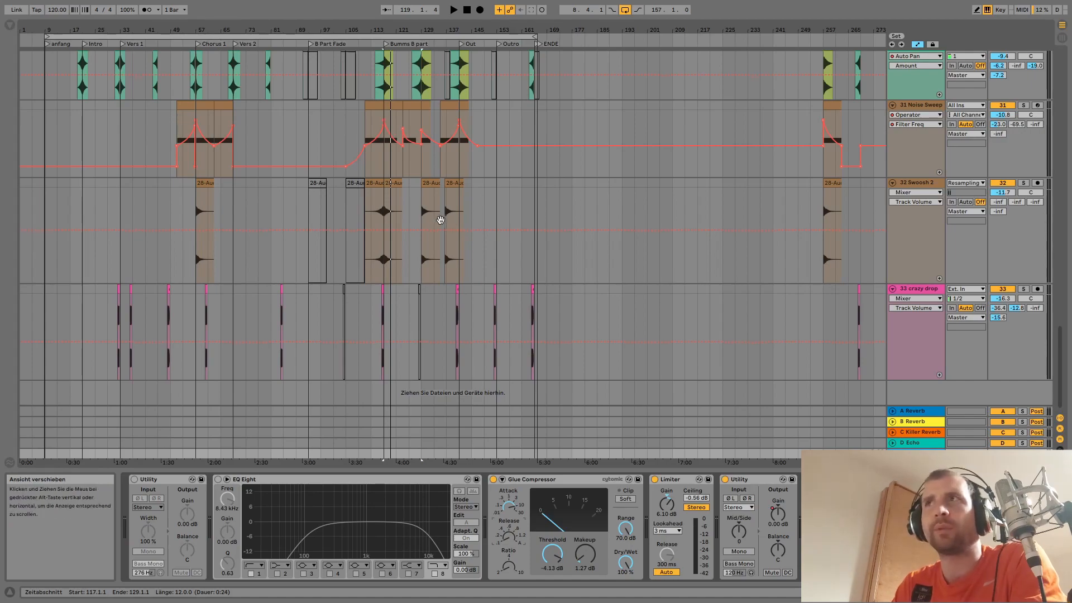
Reduce the height of the Drums group track and play the song from bar 105 in B Part Fade
{"action": "scroll", "coordinate": [438, 220], "scroll_direction": "up", "scroll_amount": 3}
{"action": "left_click_drag", "start_coordinate": [431, 221], "coordinate": [504, 356]}
{"action": "scroll", "coordinate": [397, 253], "scroll_direction": "up", "scroll_amount": 15}
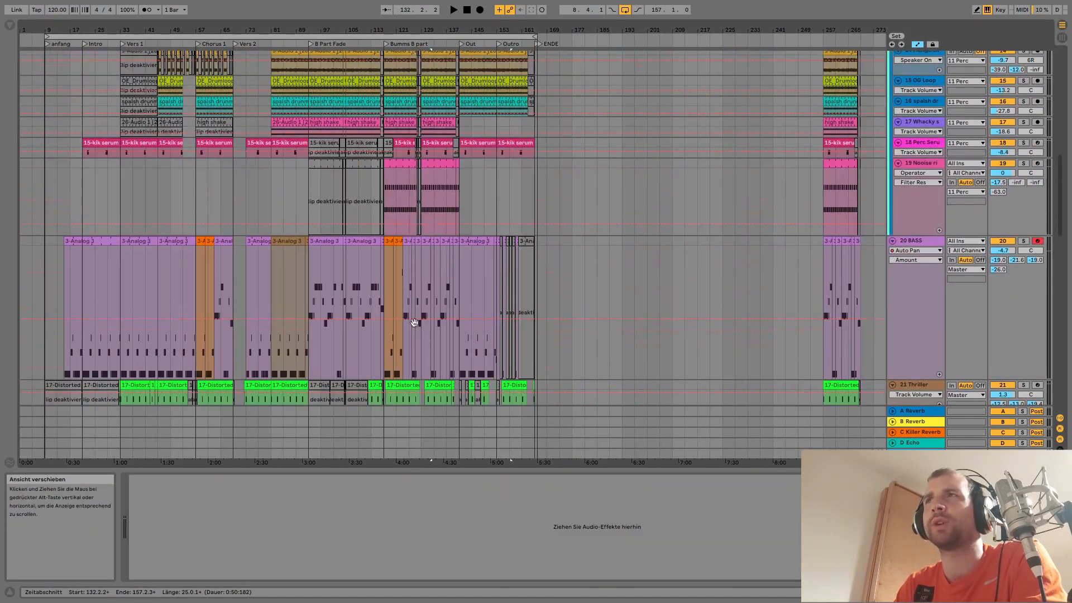
{"action": "scroll", "coordinate": [385, 252], "scroll_direction": "up", "scroll_amount": 5}
{"action": "left_click", "coordinate": [344, 120]}
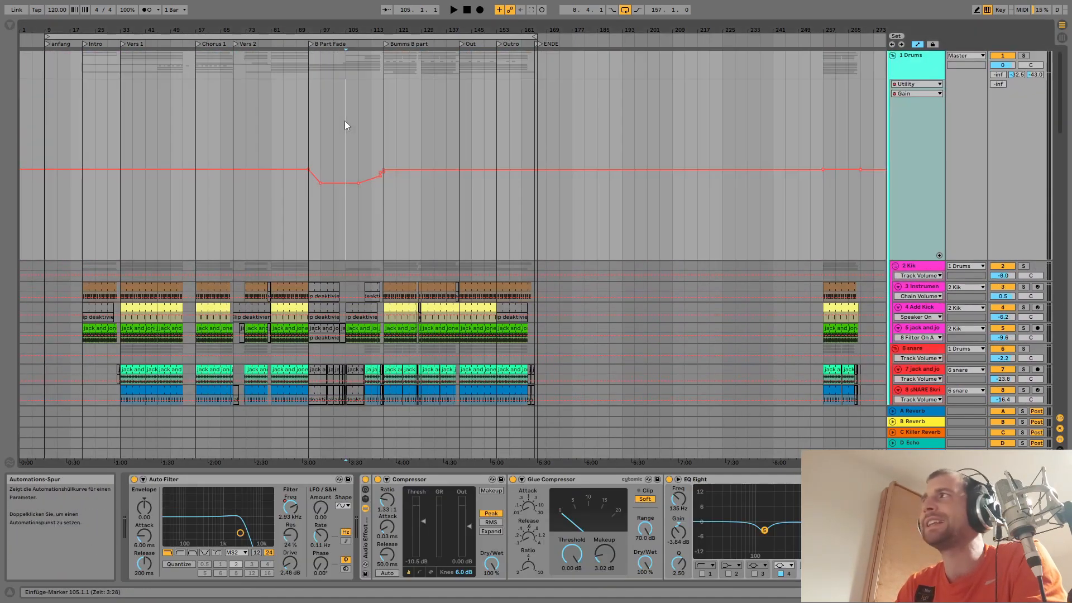
{"action": "left_click_drag", "start_coordinate": [924, 261], "coordinate": [916, 165]}
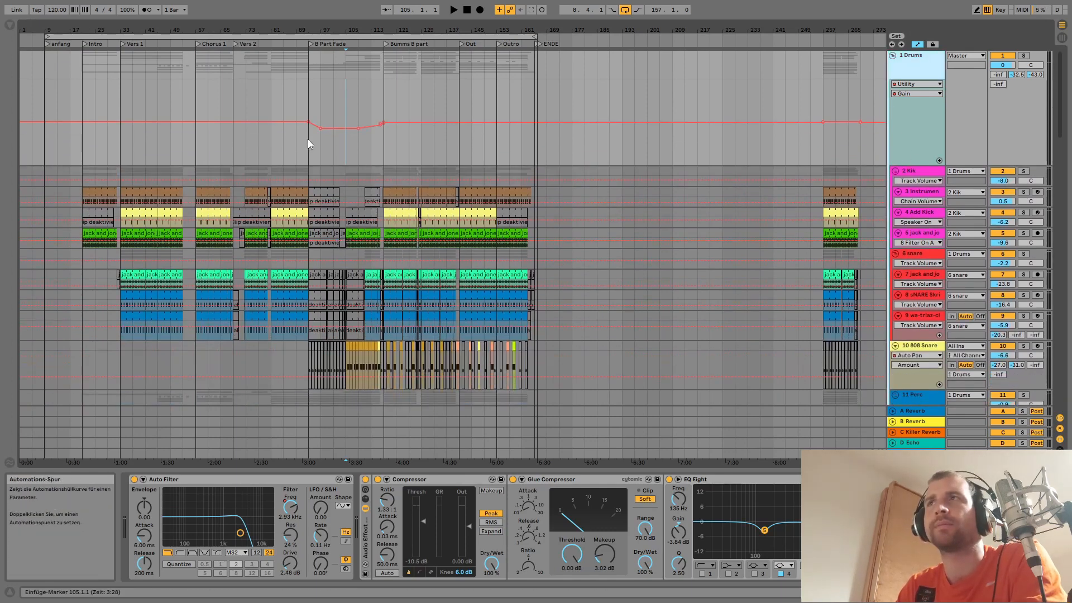
{"action": "key", "text": "space"}
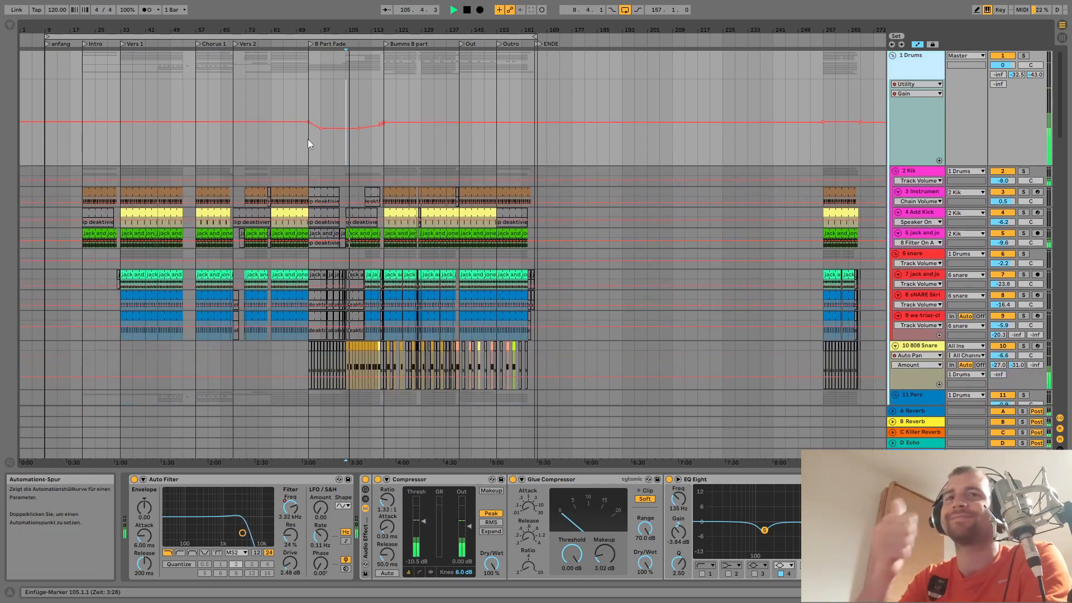